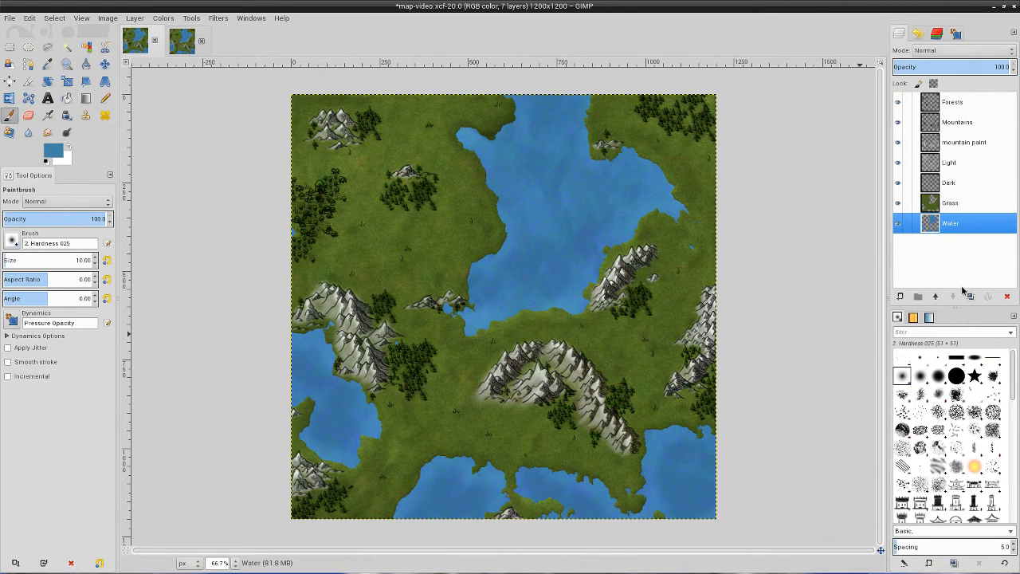
Step: Add two transparent 1200 × 1200 px layers named Rivers and Roads directly above the mountain paint layer
left_click(960, 143)
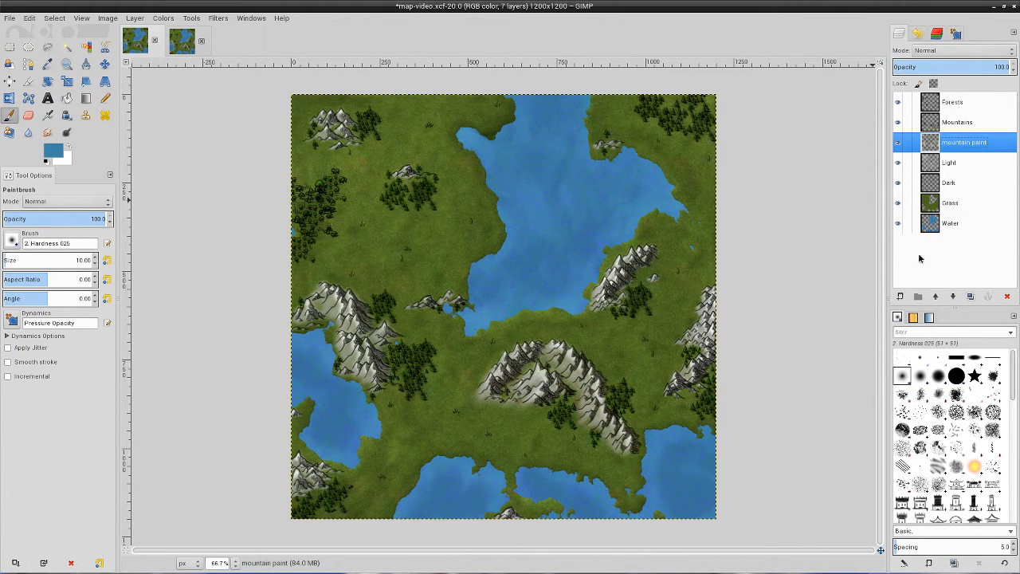
left_click(901, 296)
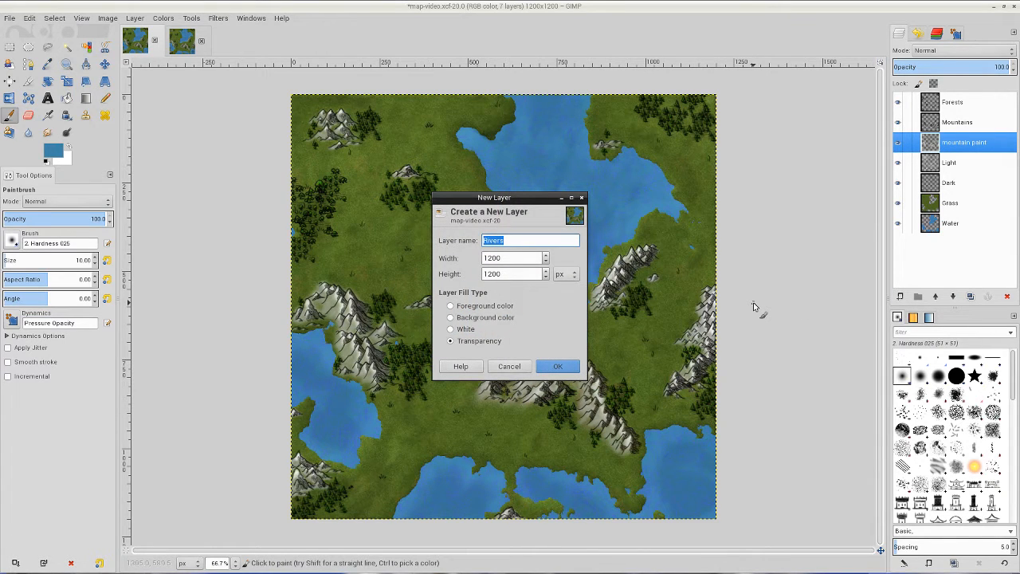
left_click(558, 365)
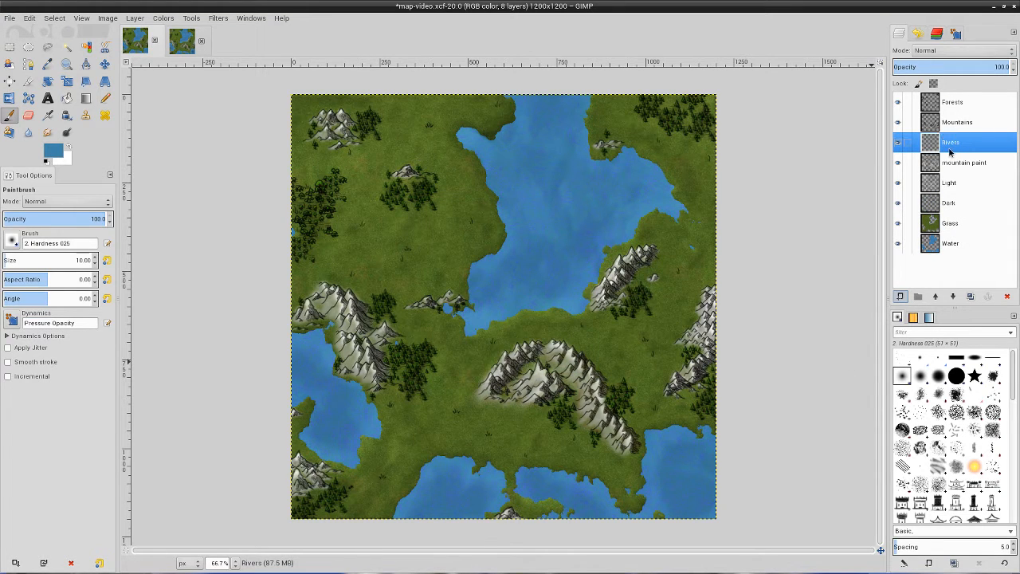
left_click(901, 297)
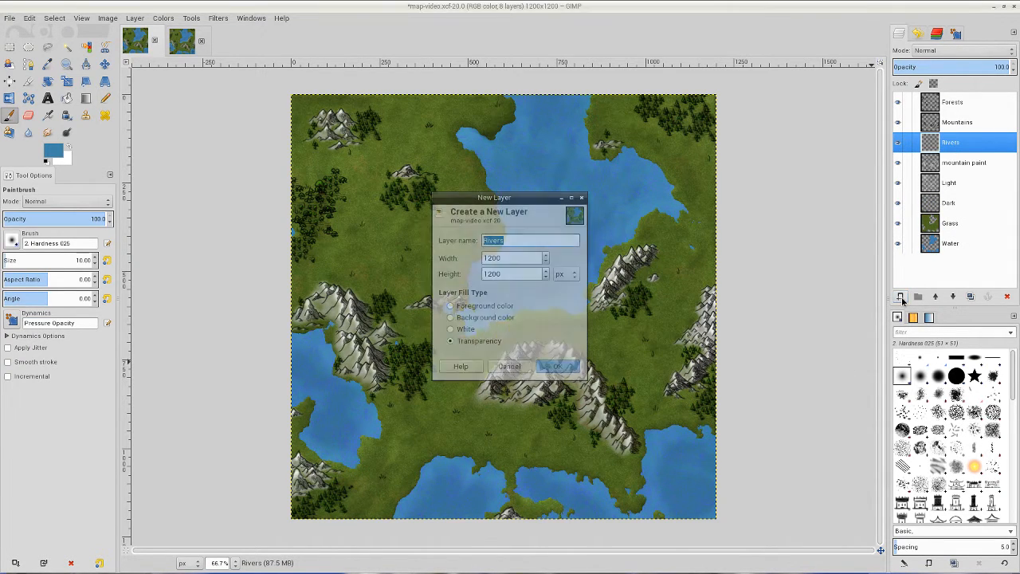
type("Roads")
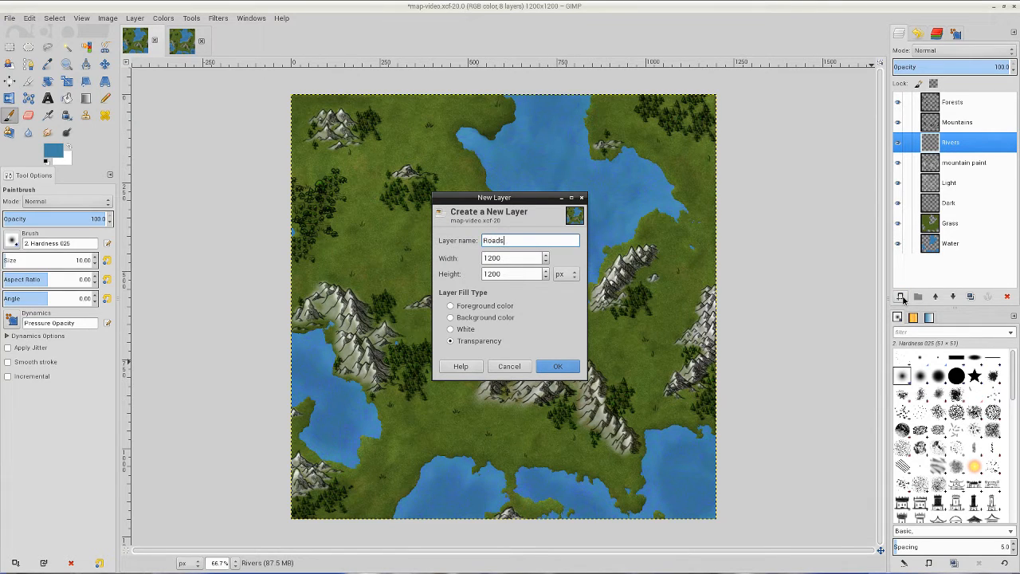
left_click(569, 366)
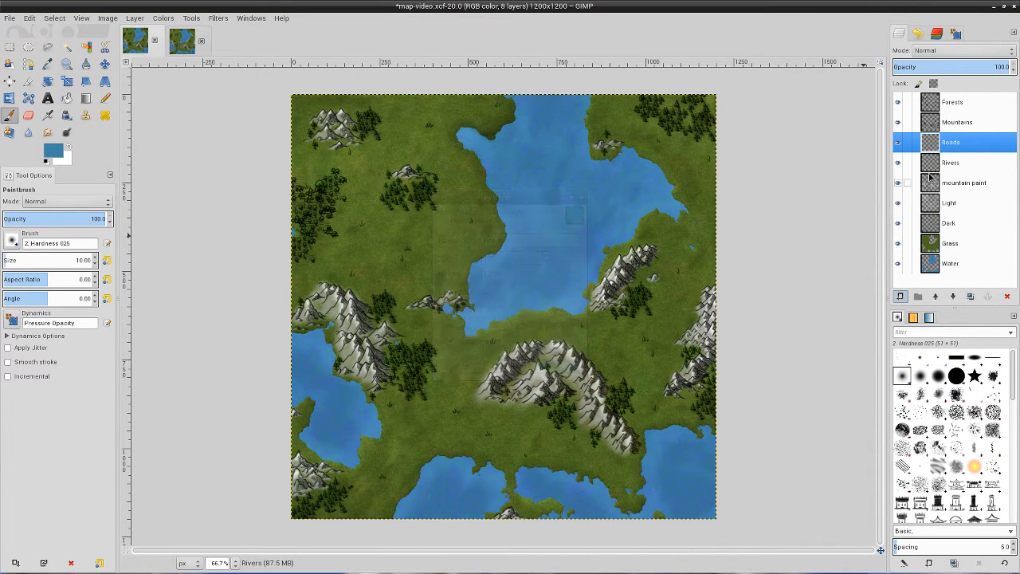
mouse_move(964, 144)
left_mouse_down()
mouse_move(964, 104)
mouse_move(961, 154)
left_mouse_up()
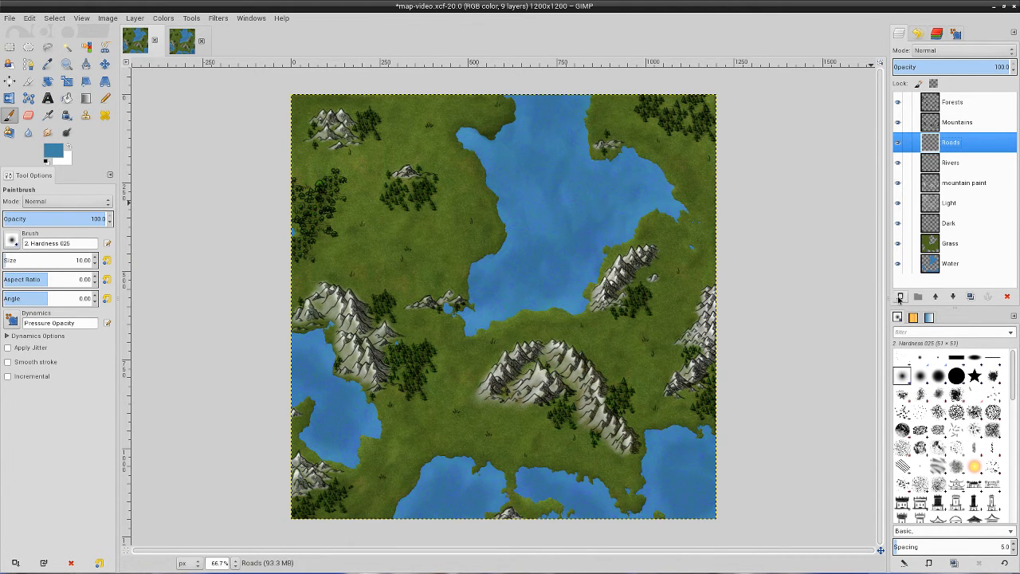
Step: Add two more transparent 1200 × 1200 px layers named Locations and Extras above the Roads layer
left_click(899, 297)
type("Lo")
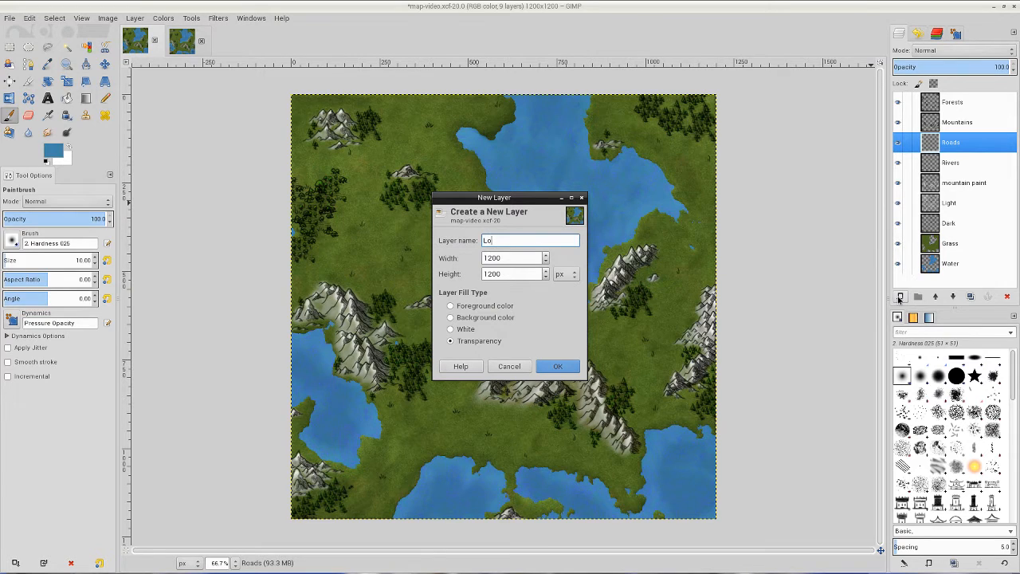
type("cations")
key("Return")
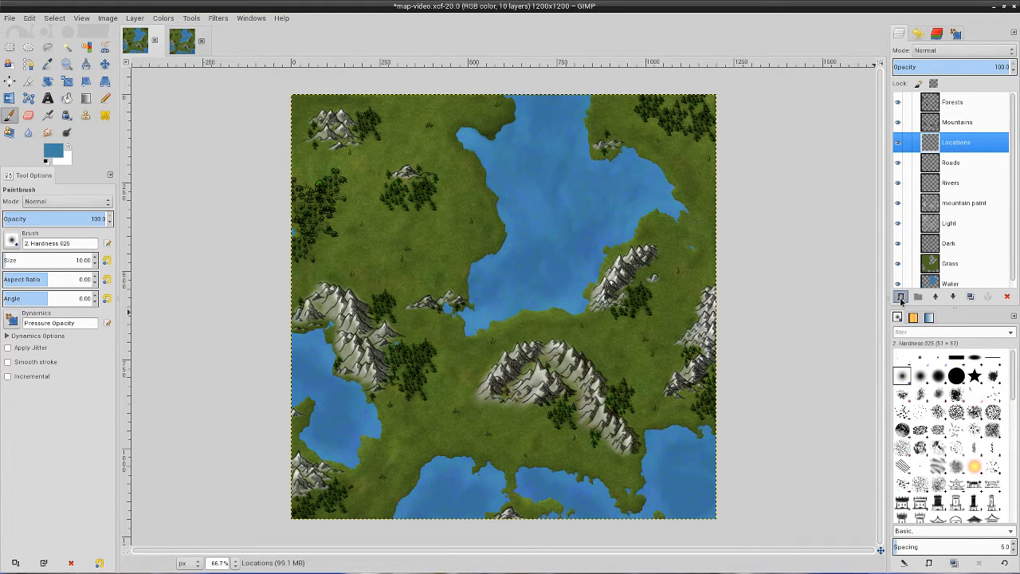
left_click(900, 297)
type("Extr")
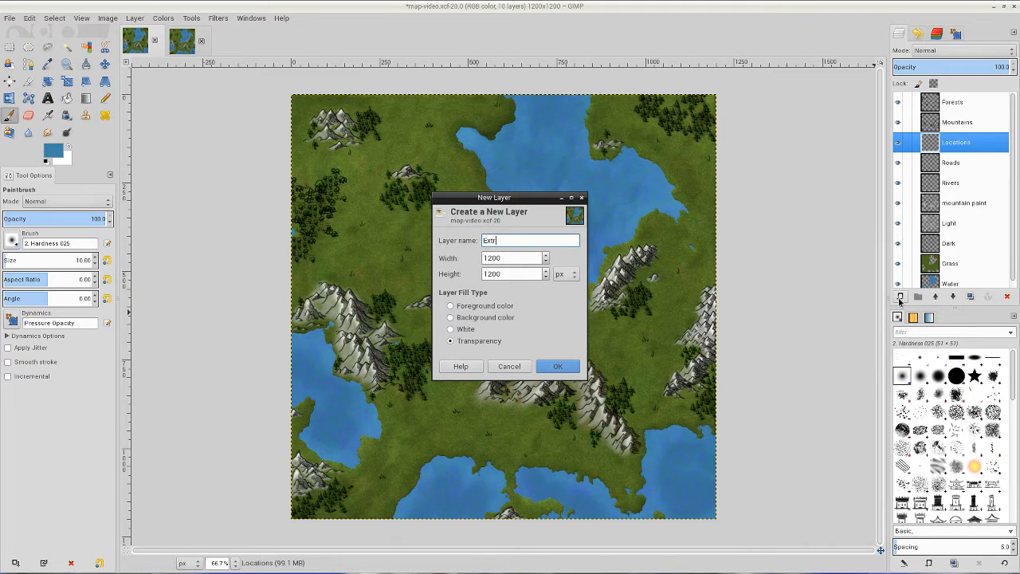
type("as")
key("Return")
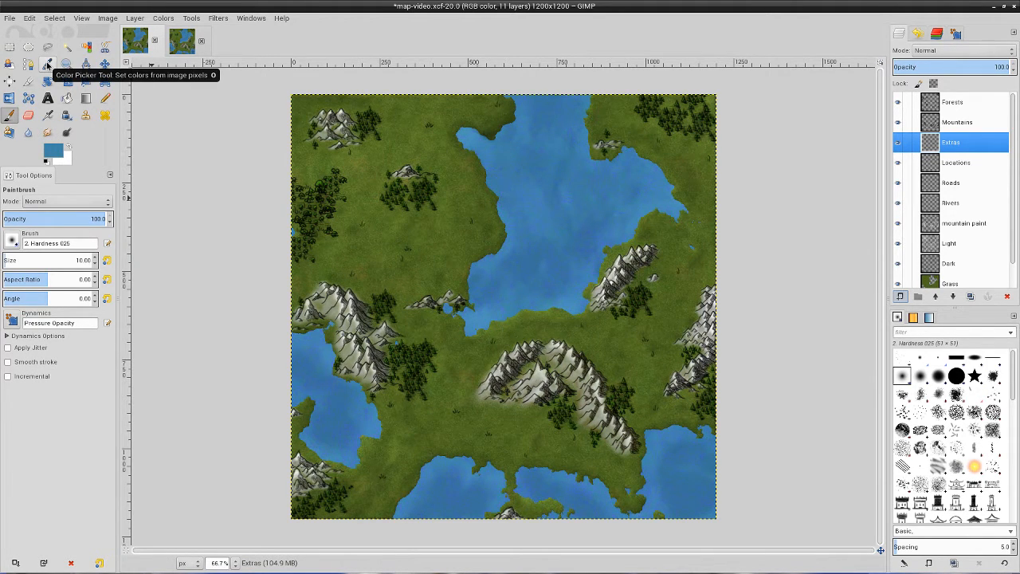
Step: Sample the blue of the Water layer as the foreground color with the Color Picker
left_click(47, 65)
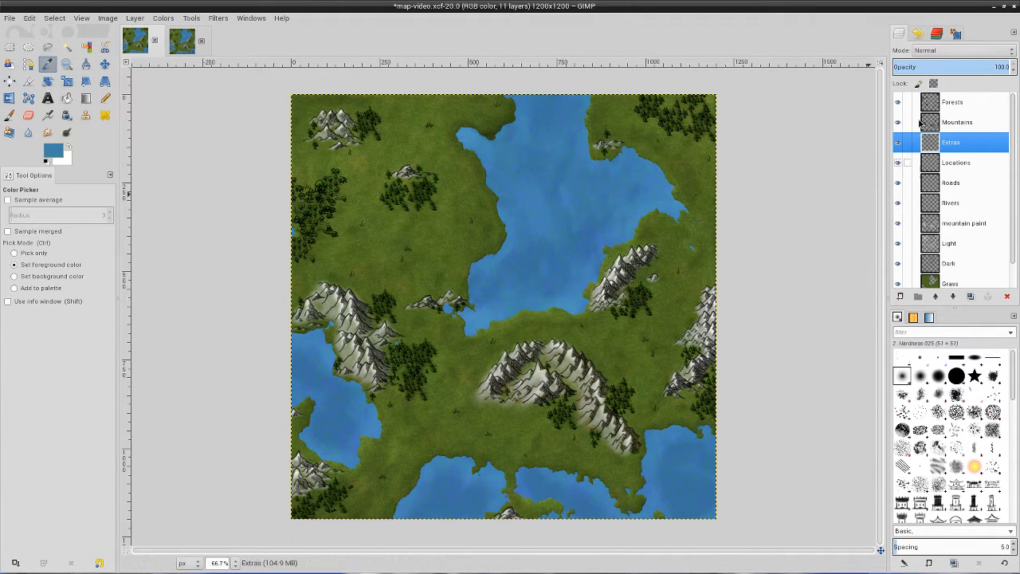
scroll(980, 263, "down", 1)
left_click(940, 277)
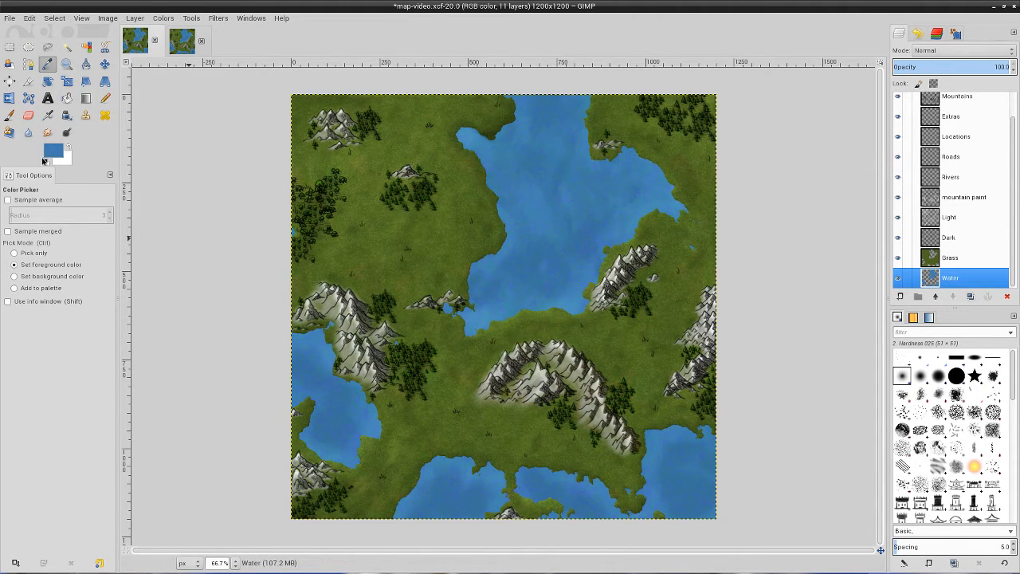
Step: Set the Paintbrush size to 5 and make Rivers the active layer
left_click(8, 116)
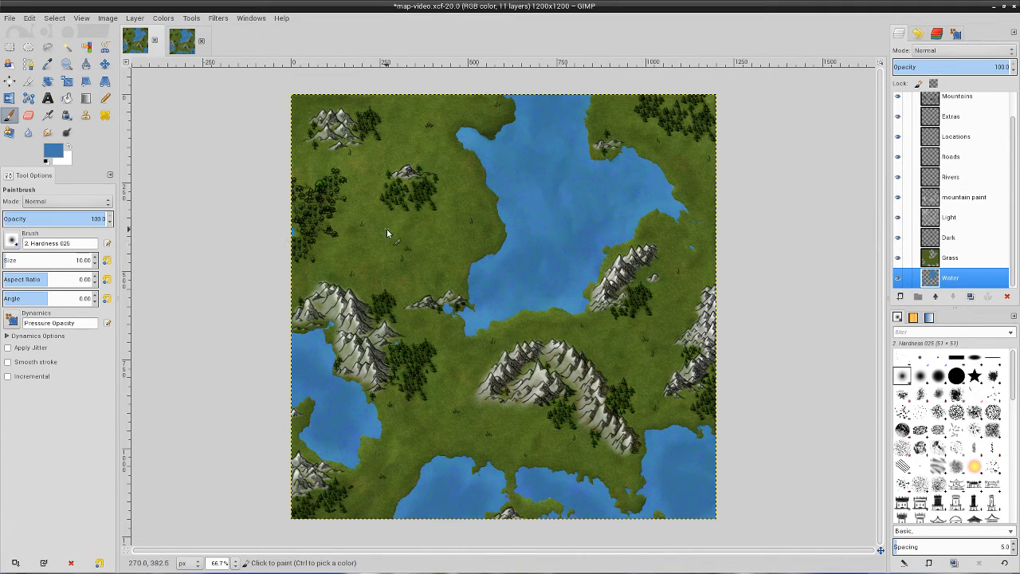
left_click(95, 266)
left_click(95, 266)
left_click(95, 266)
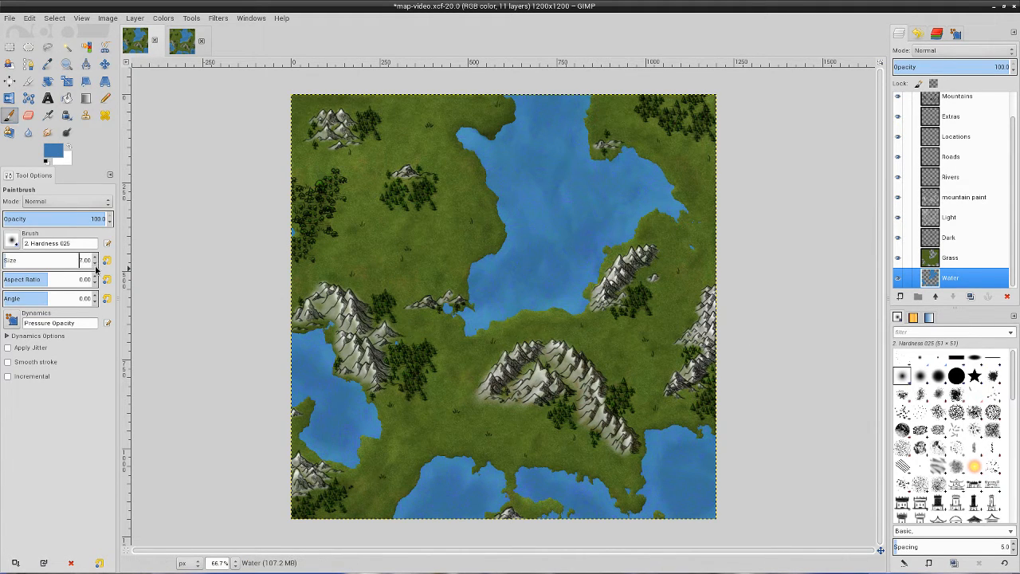
left_click(94, 266)
left_click(95, 266)
left_click(948, 178)
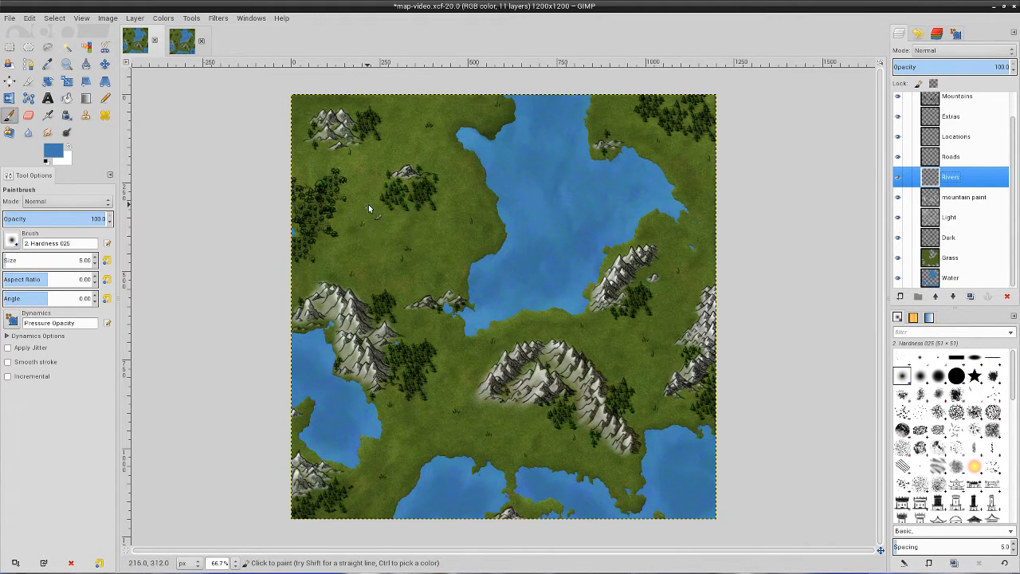
Step: Paint a trial river down the western grassland past the forest and undo the stroke
left_click_drag(373, 241, 402, 288)
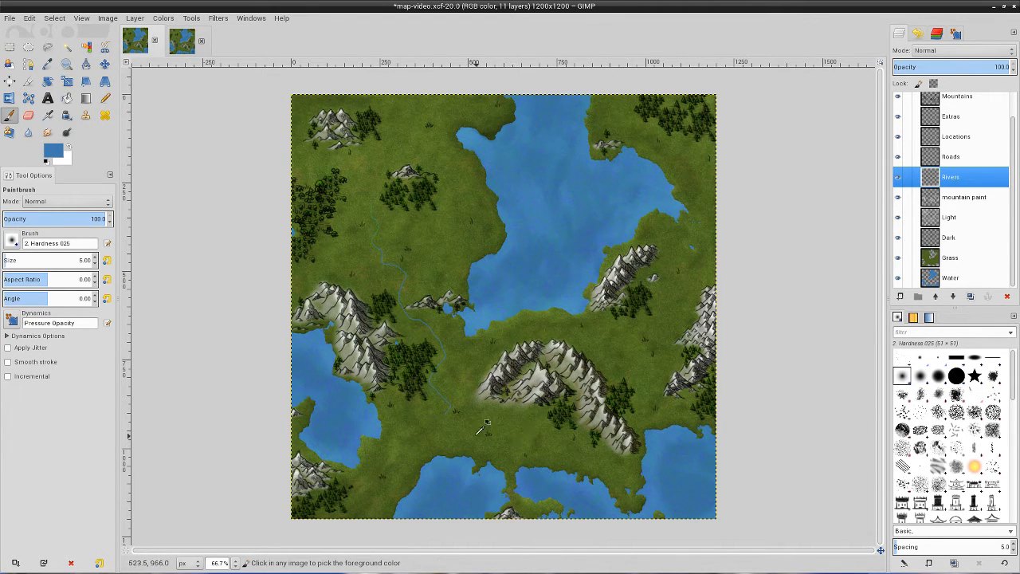
key("ctrl+z")
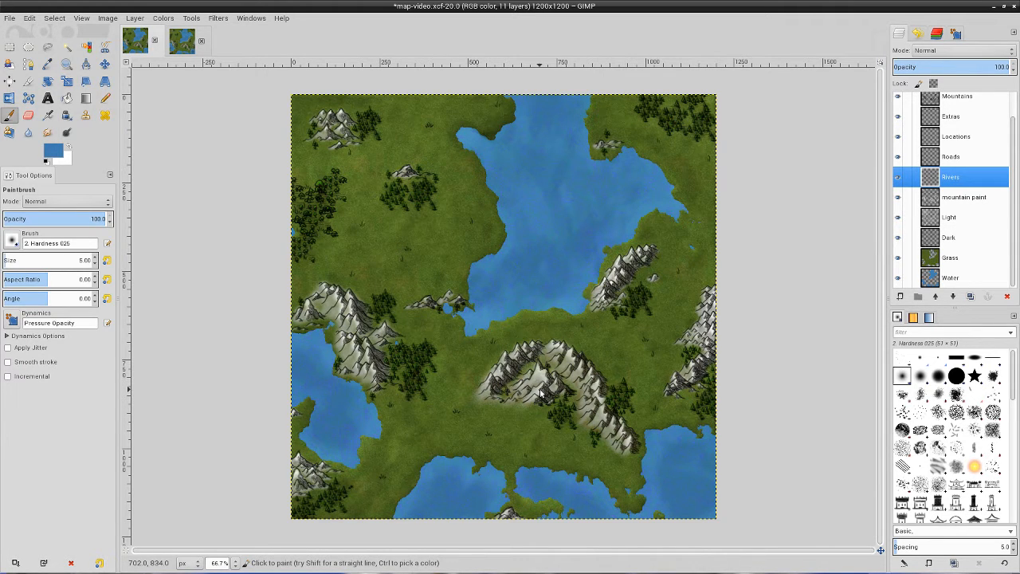
Step: Paint two winding river branches from the central mountains southward so that they meet in the grassland
scroll(509, 382, "up", 2)
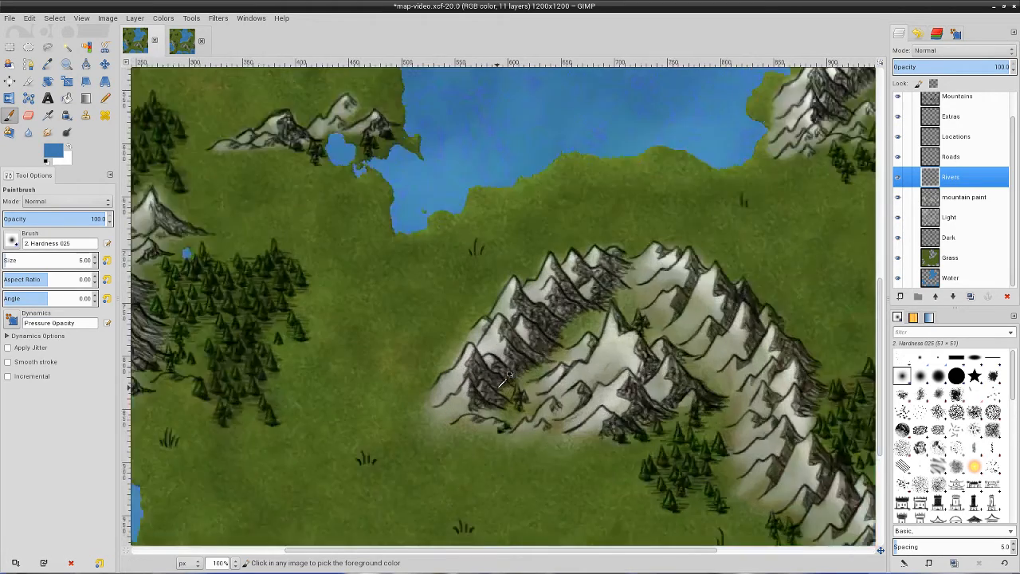
scroll(504, 381, "up", 3)
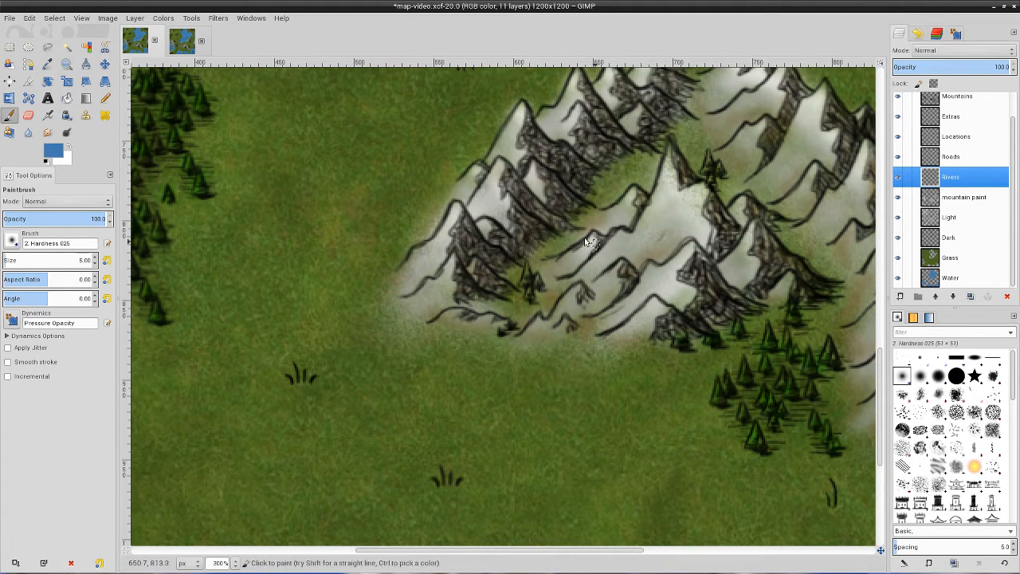
left_click_drag(603, 235, 578, 271)
left_click_drag(550, 293, 522, 326)
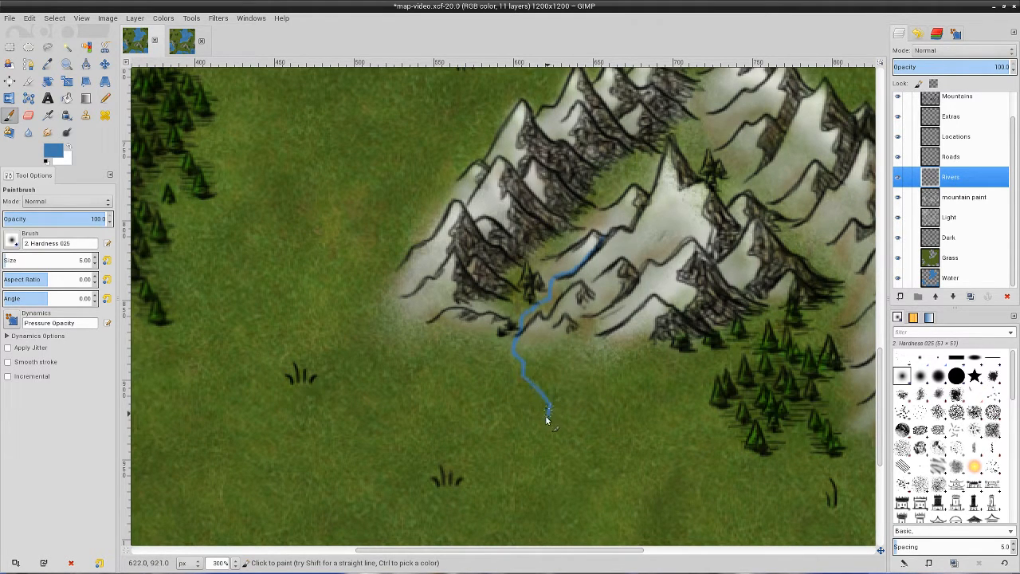
mouse_move(546, 418)
left_mouse_down()
mouse_move(544, 461)
mouse_move(571, 490)
left_mouse_up()
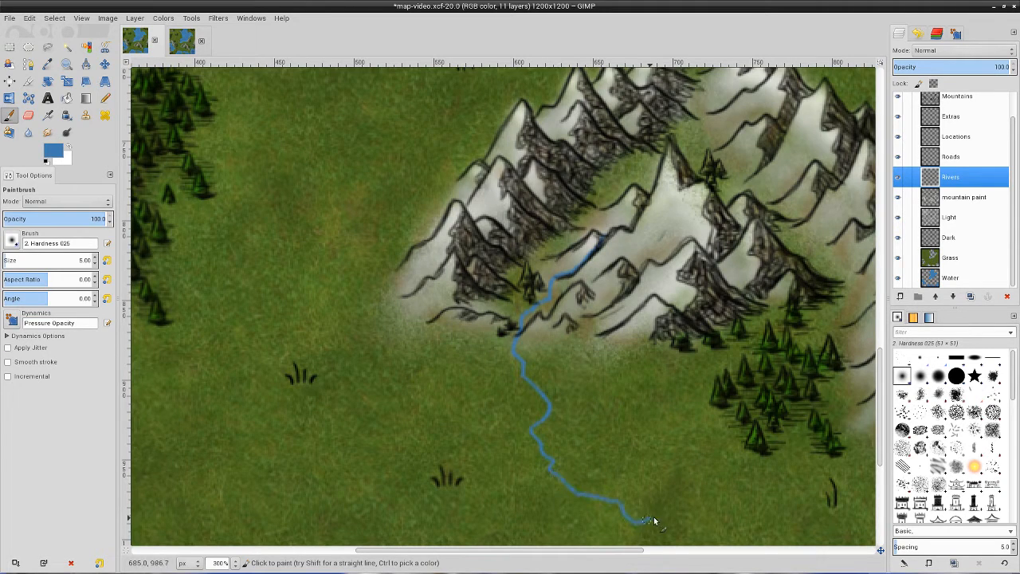
left_click_drag(663, 538, 671, 543)
left_click_drag(717, 443, 669, 522)
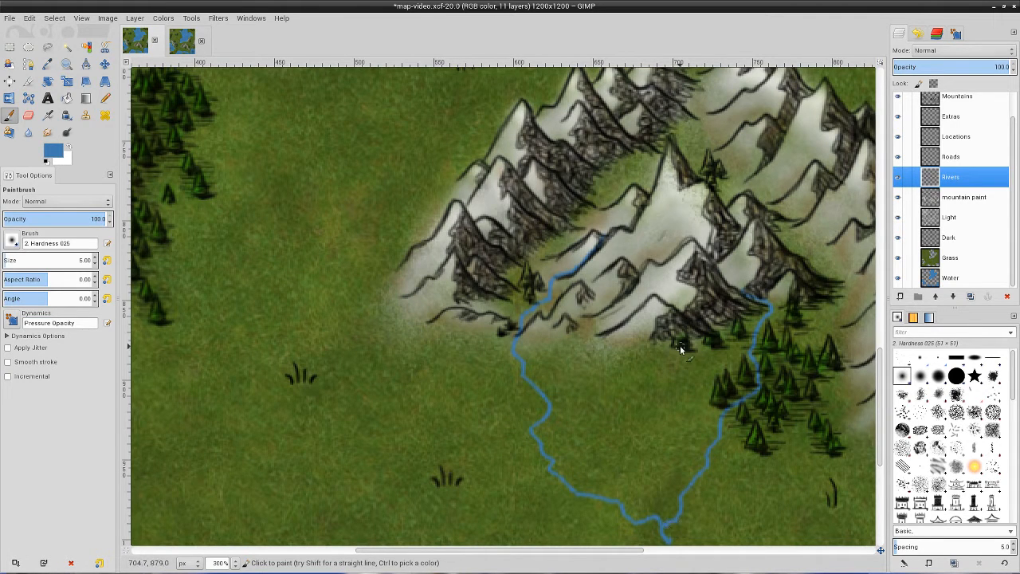
Step: Paint a separate river from the trees on the central range's southeastern slope down to the southern lake
left_click_drag(610, 550, 698, 554)
scroll(668, 408, "down", 2)
scroll(669, 407, "down", 3)
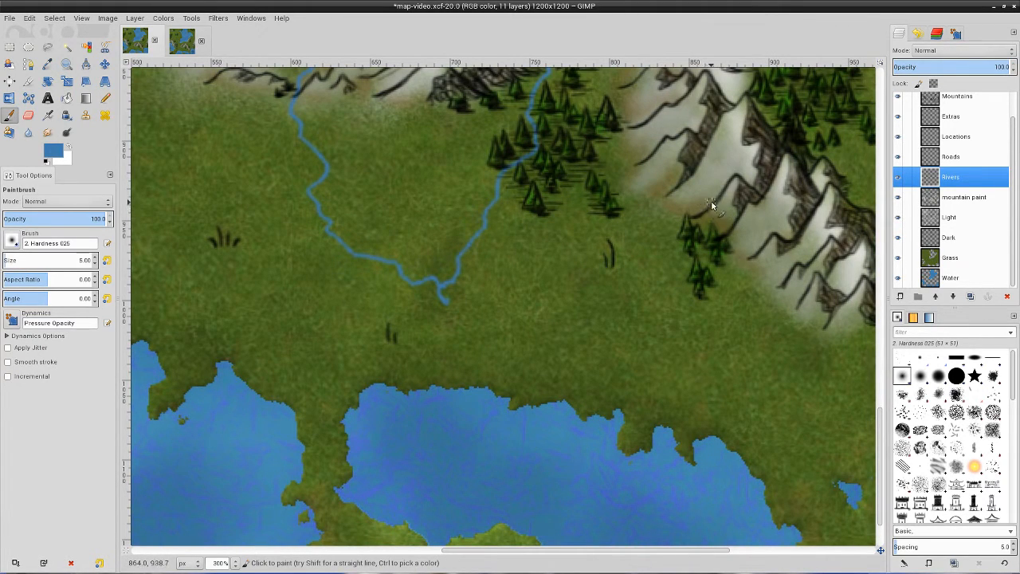
left_click_drag(694, 215, 702, 249)
mouse_move(635, 304)
left_mouse_down()
mouse_move(645, 357)
mouse_move(603, 413)
left_mouse_up()
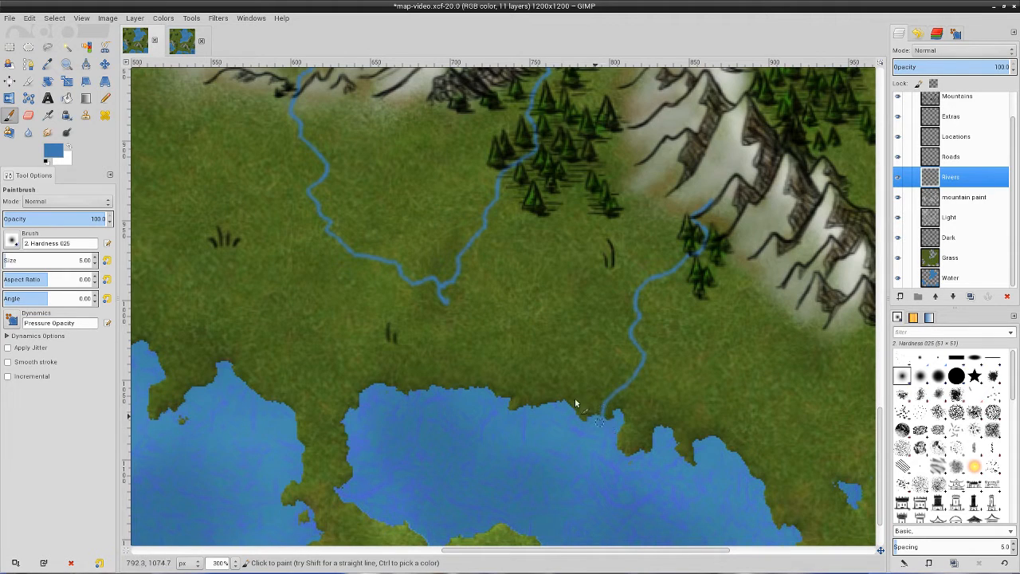
Step: Extend the two joined branches down to the southern lake and widen that shared stretch with brush size 7
mouse_move(439, 289)
left_mouse_down()
mouse_move(485, 370)
mouse_move(480, 403)
left_mouse_up()
left_click(94, 257)
left_click(94, 258)
scroll(429, 299, "up", 1)
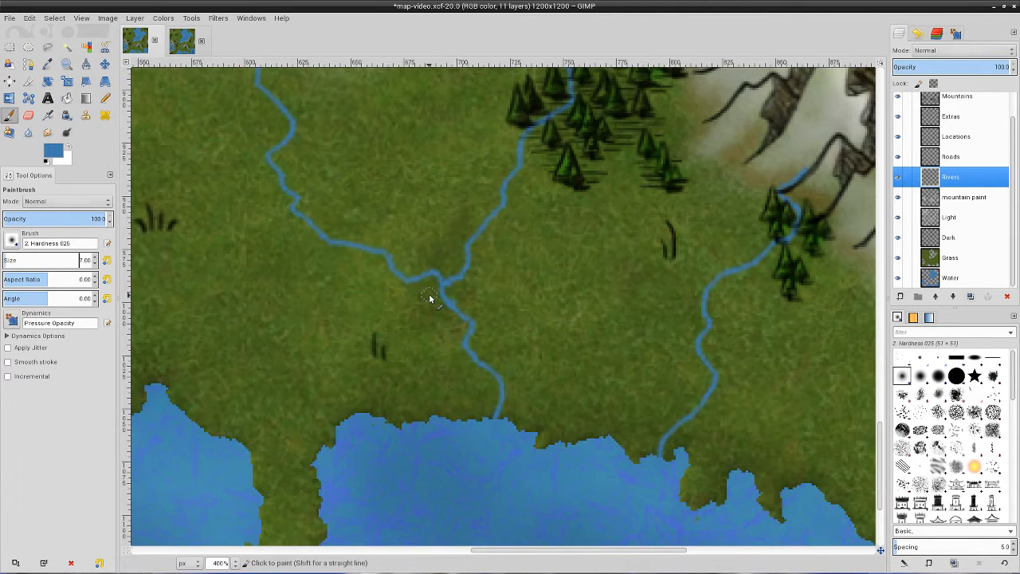
scroll(429, 299, "up", 1)
mouse_move(444, 284)
left_mouse_down()
mouse_move(488, 332)
mouse_move(480, 363)
mouse_move(530, 420)
mouse_move(526, 478)
left_mouse_up()
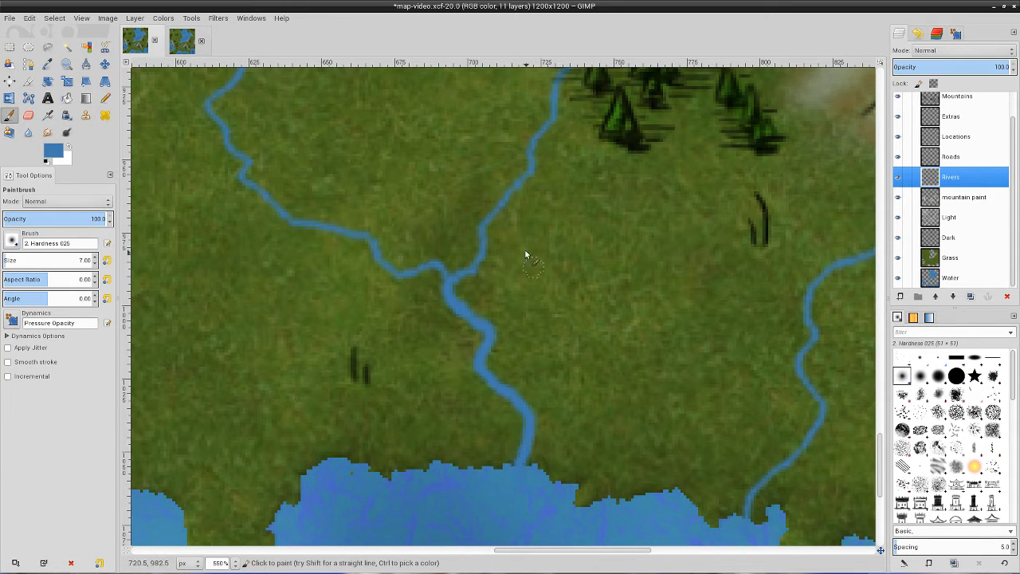
Step: Paint a river with brush size 5 from the western mountains, behind the small peak and down through the forest
scroll(525, 252, "down", 2)
scroll(526, 245, "down", 4)
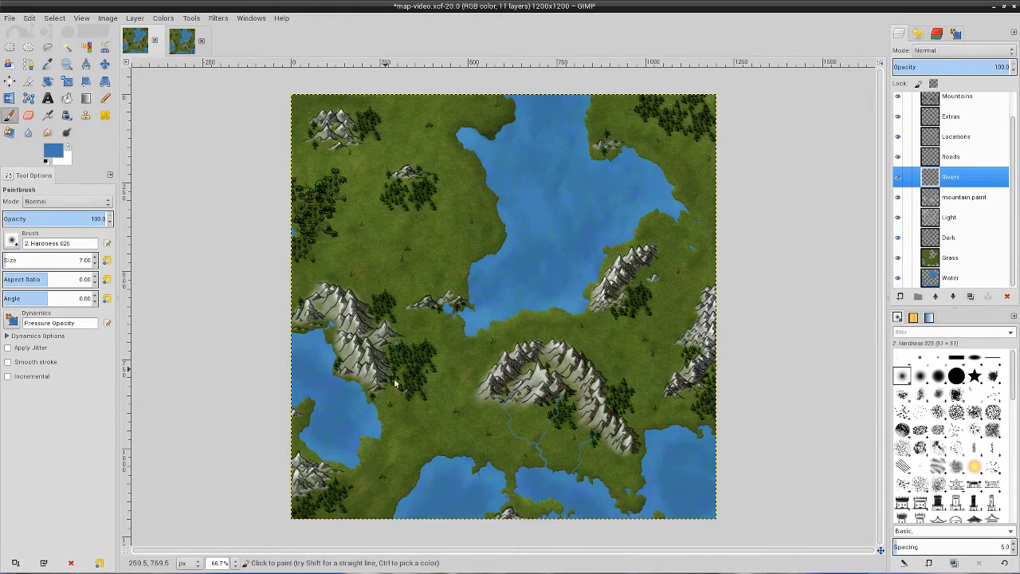
scroll(443, 321, "up", 4)
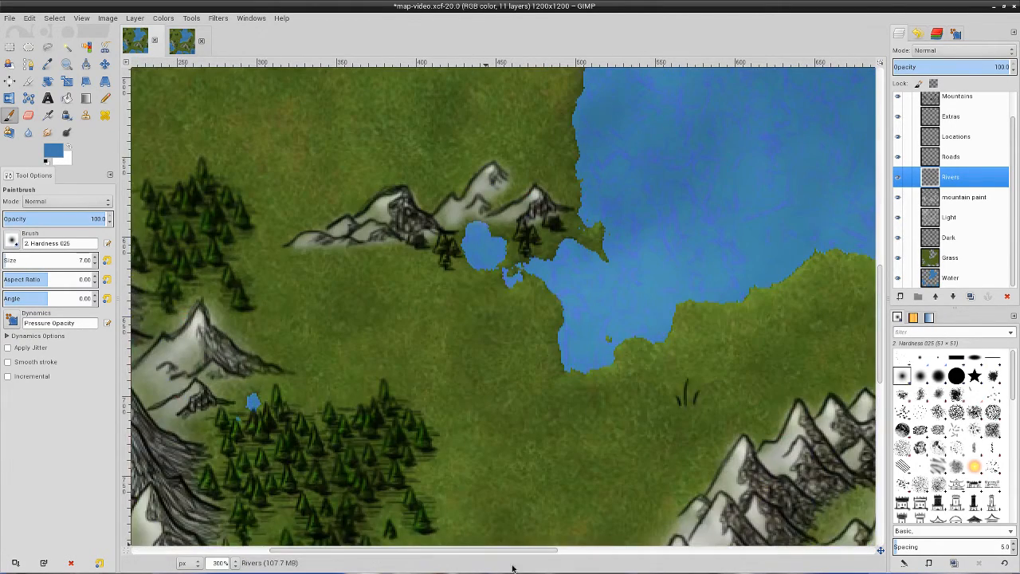
left_click_drag(515, 551, 425, 552)
scroll(444, 368, "down", 2)
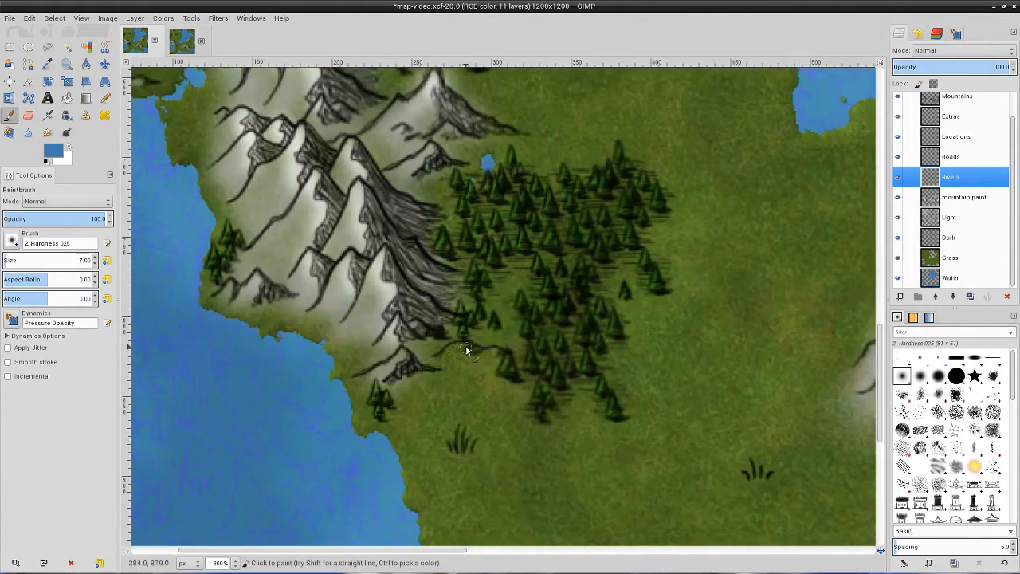
scroll(465, 345, "up", 1)
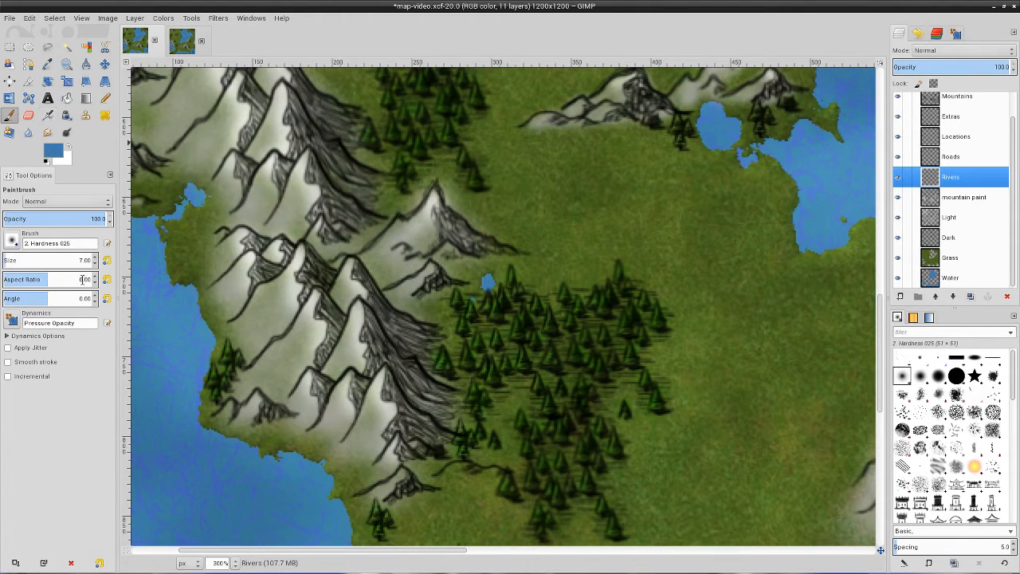
scroll(498, 285, "up", 3)
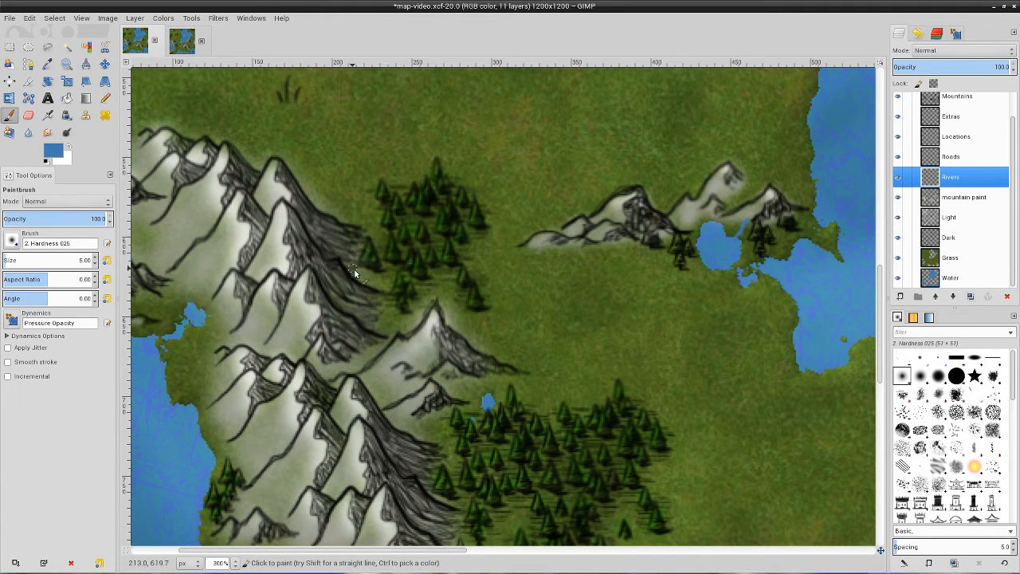
left_click_drag(381, 285, 392, 299)
scroll(510, 509, "down", 3)
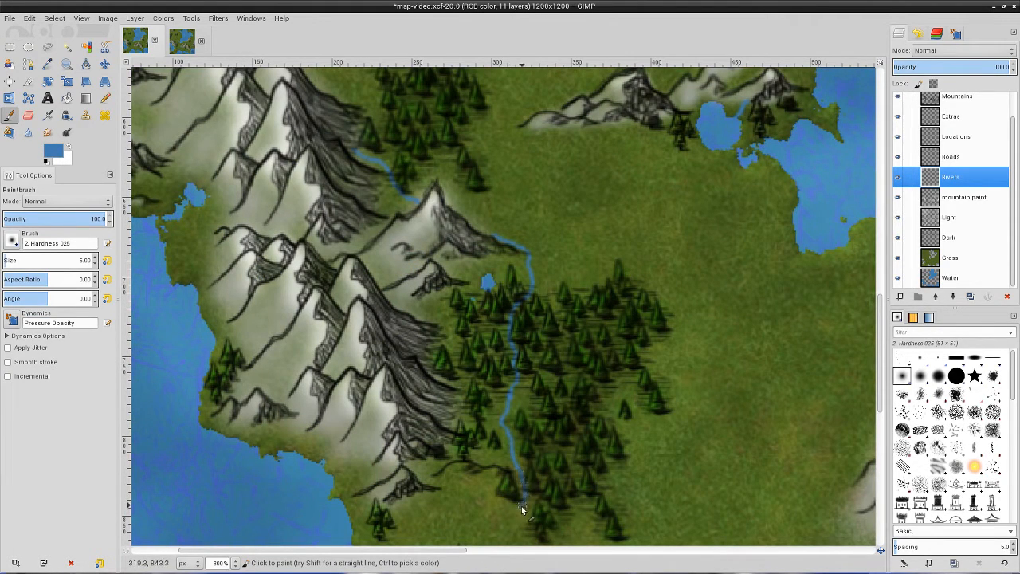
Step: Extend the western river from the forest's southern edge to the shore of the southwestern lake
scroll(497, 507, "down", 3)
mouse_move(496, 403)
left_mouse_down()
mouse_move(462, 434)
mouse_move(461, 470)
mouse_move(401, 518)
left_mouse_up()
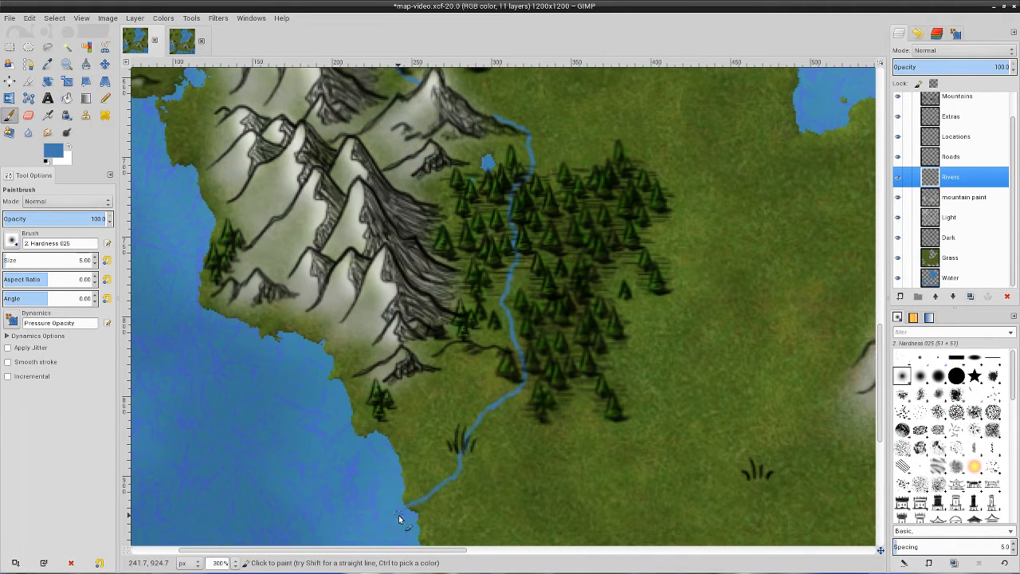
scroll(503, 279, "up", 3)
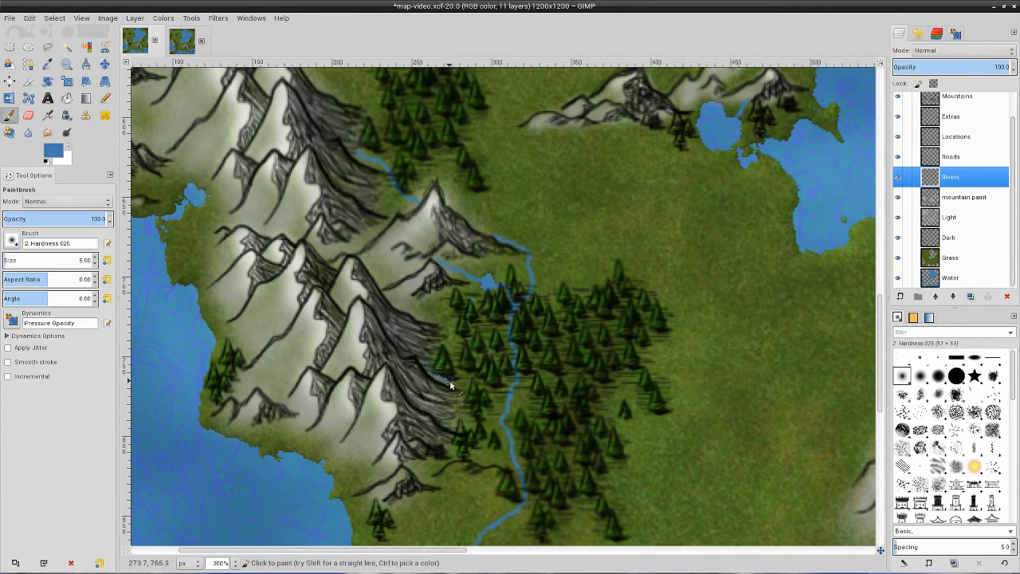
Step: Finish the tributary from the western slope into the forest river, and widen the main river upstream of their junction with brush size 6
left_click_drag(484, 424, 505, 431)
left_click(96, 258)
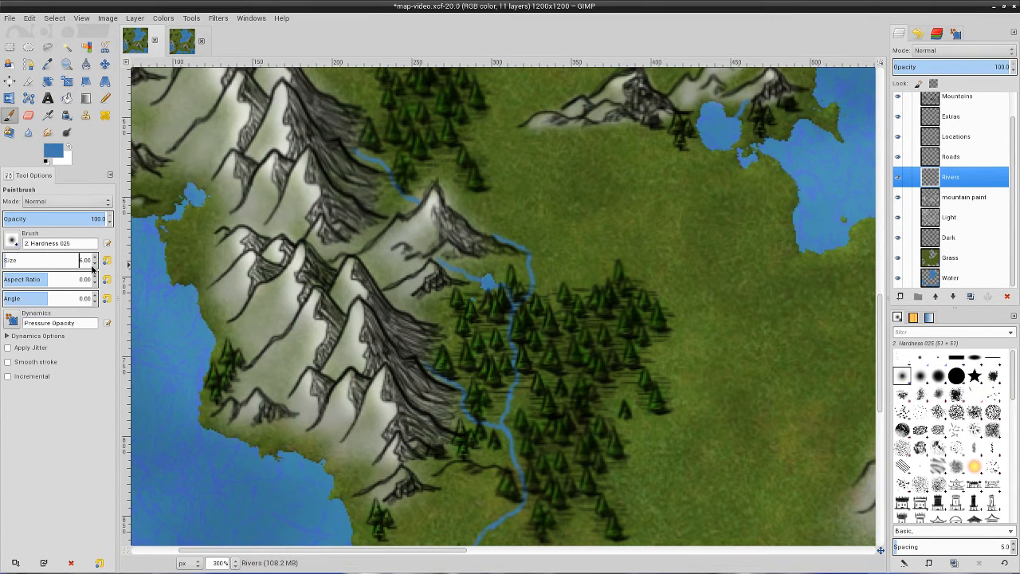
scroll(515, 262, "up", 2)
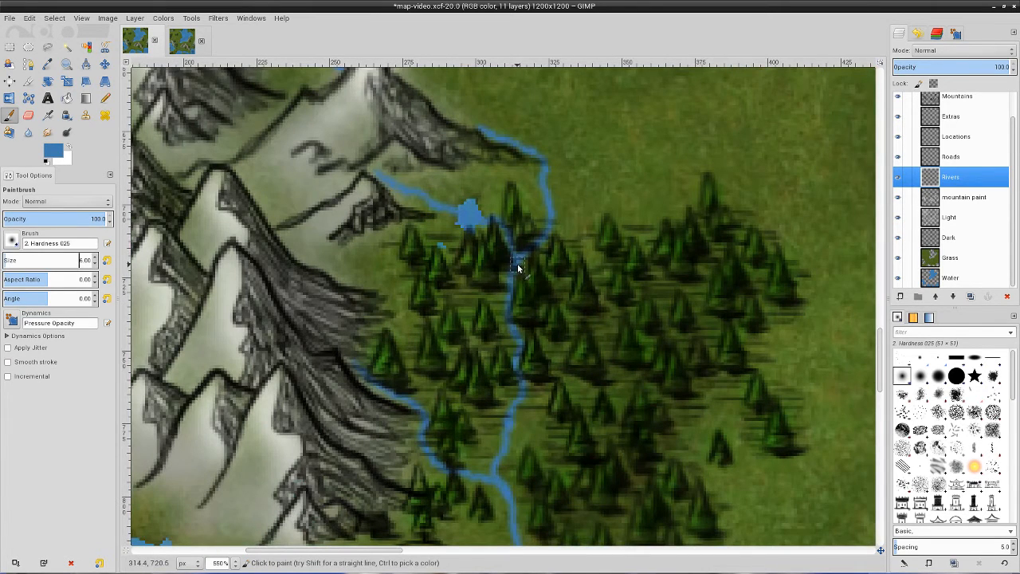
left_click_drag(518, 267, 509, 301)
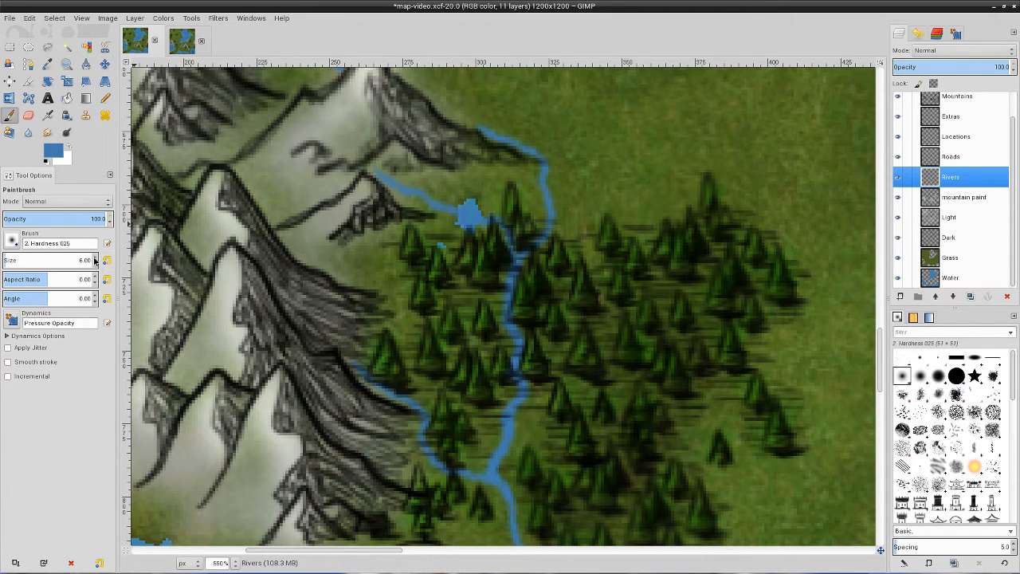
Step: Widen the western river with brush size 7 from the tributary junction down to the southwestern lake, flaring its mouth at the shore
scroll(479, 375, "down", 5)
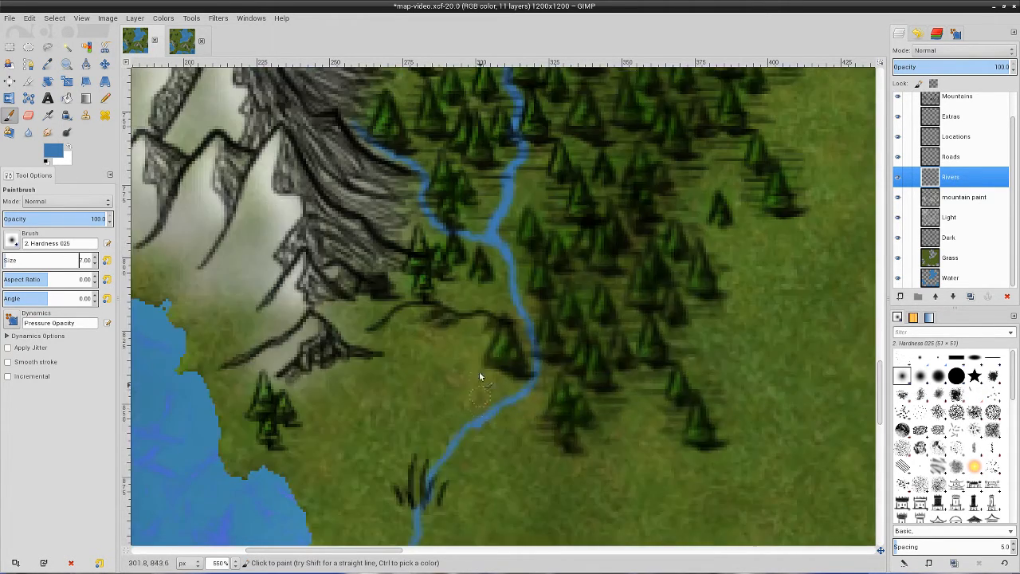
mouse_move(501, 236)
left_mouse_down()
mouse_move(538, 345)
mouse_move(528, 382)
left_mouse_up()
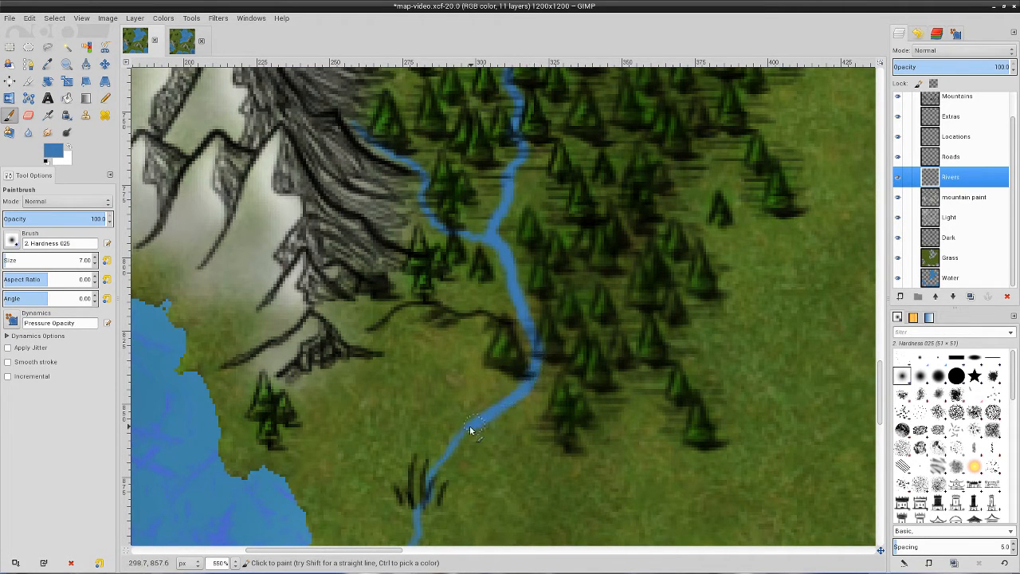
left_click_drag(450, 447, 439, 471)
scroll(457, 300, "down", 3)
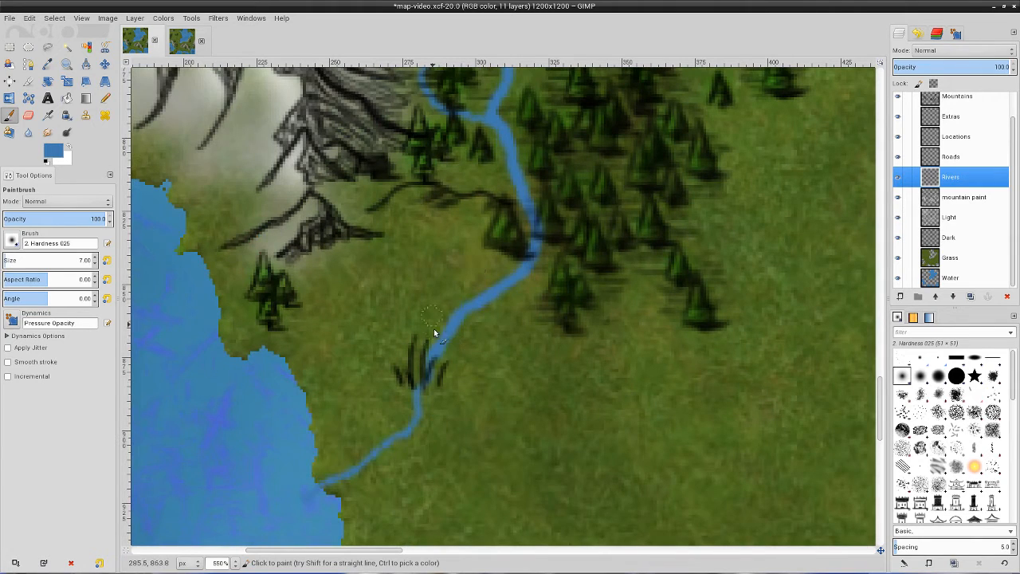
mouse_move(434, 353)
left_mouse_down()
mouse_move(399, 439)
mouse_move(349, 460)
mouse_move(296, 462)
mouse_move(319, 471)
mouse_move(360, 462)
mouse_move(309, 483)
mouse_move(364, 461)
mouse_move(308, 490)
mouse_move(335, 466)
left_mouse_up()
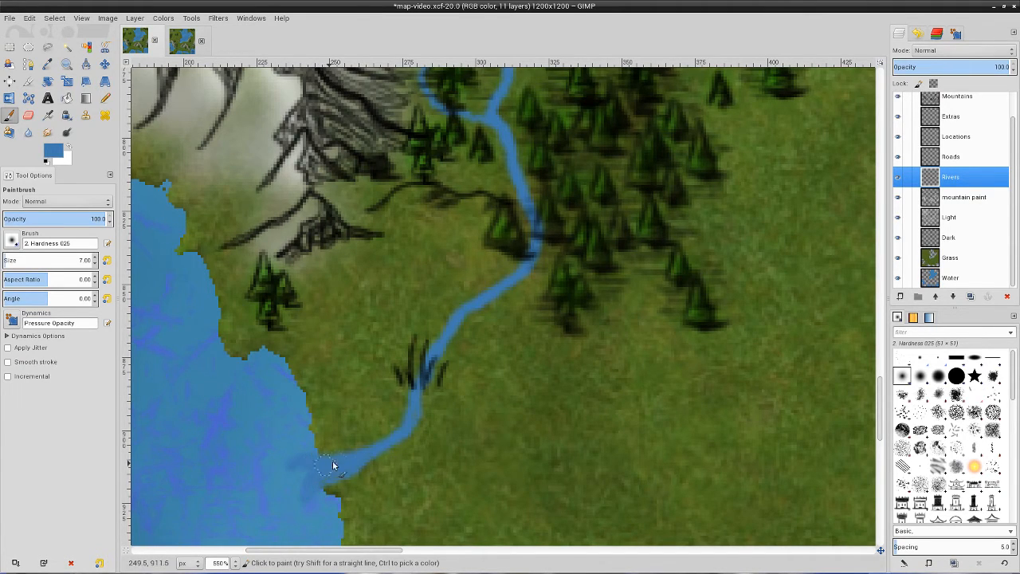
scroll(405, 441, "down", 1)
scroll(405, 441, "down", 4)
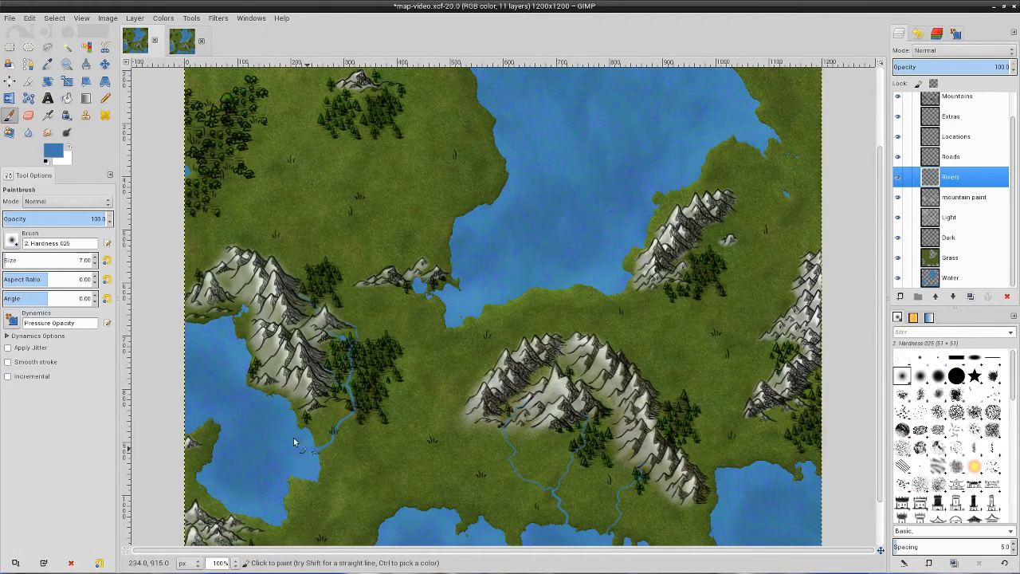
Step: Sample the lake's blue from the Water layer and dab it over the western river's mouth on the Rivers layer
scroll(319, 452, "up", 5)
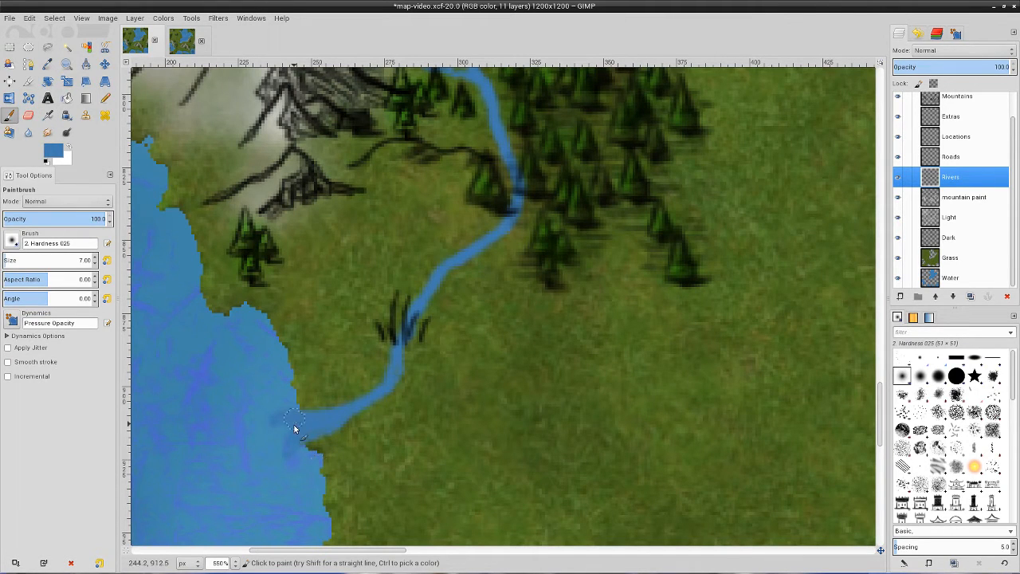
left_click(47, 64)
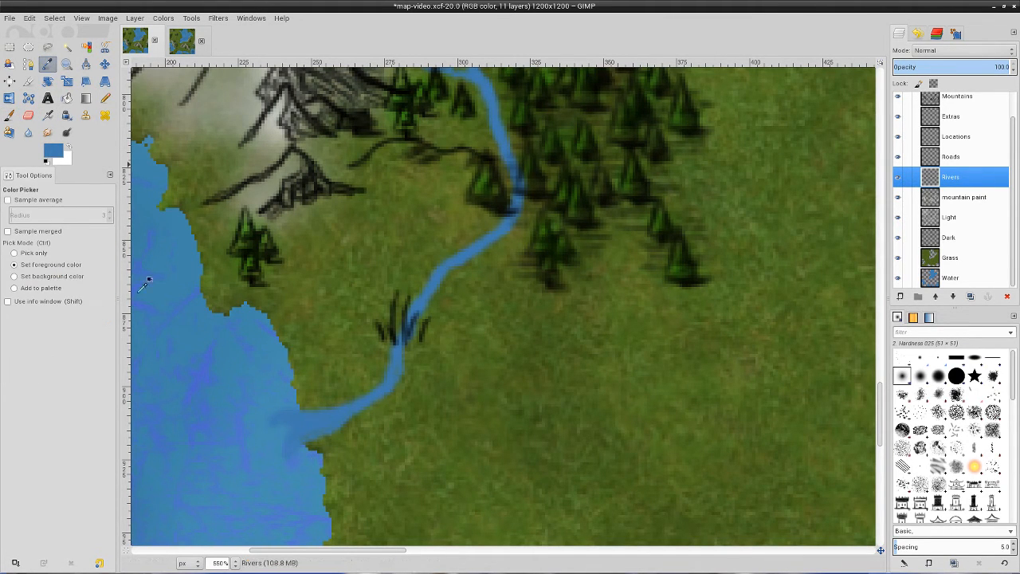
left_click(273, 441)
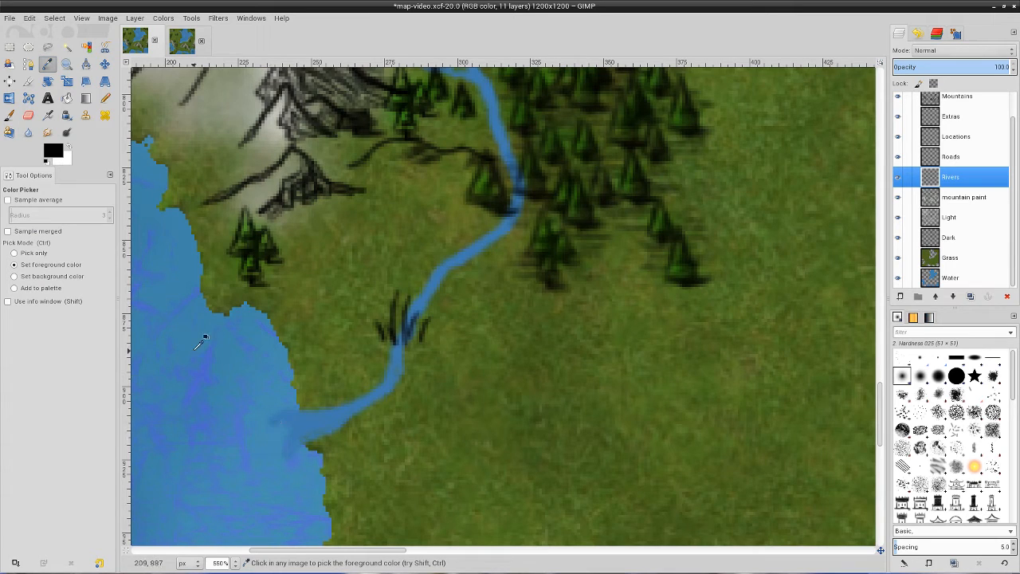
left_click(929, 279)
left_click(284, 419)
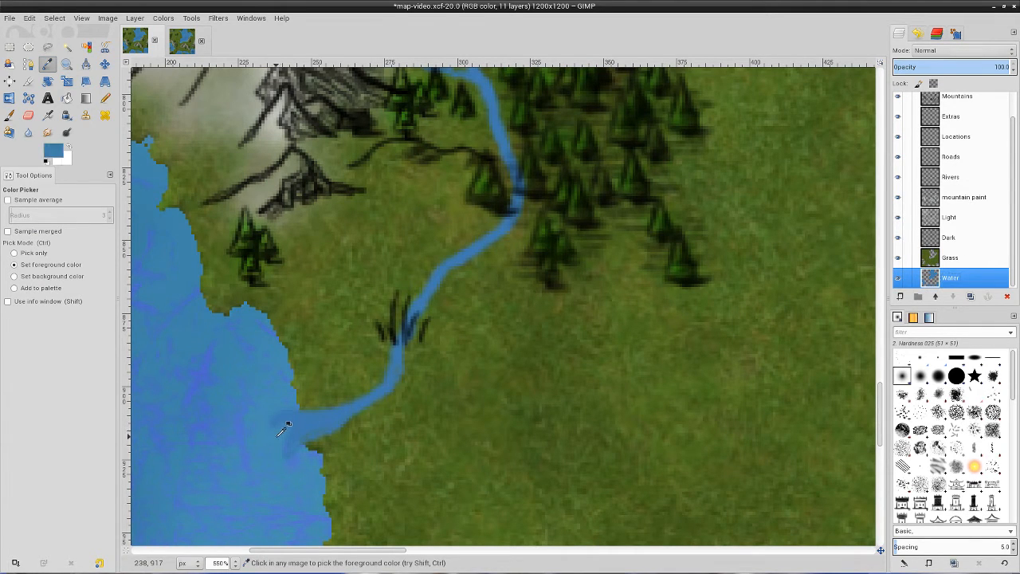
left_click(951, 176)
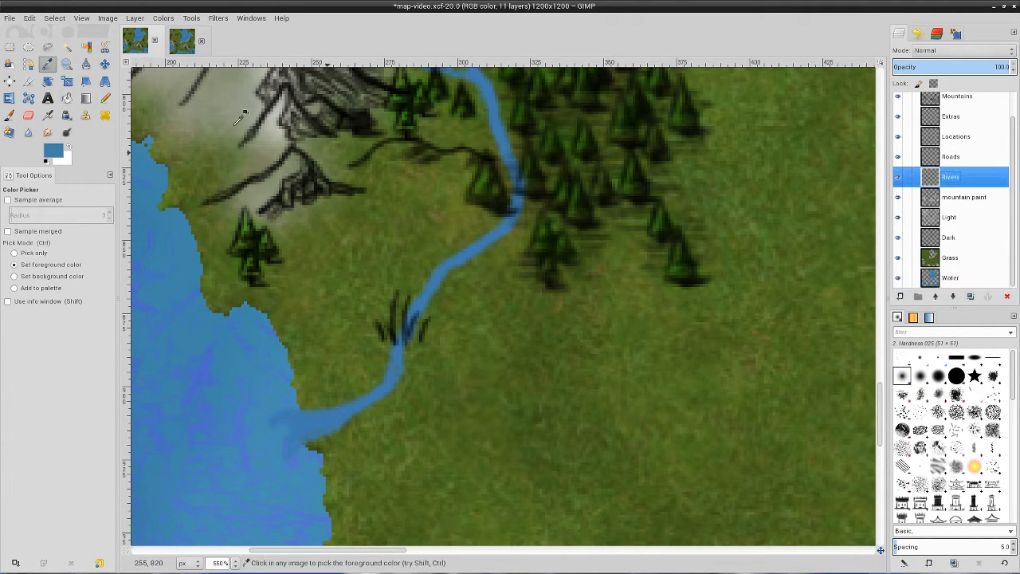
left_click(11, 117)
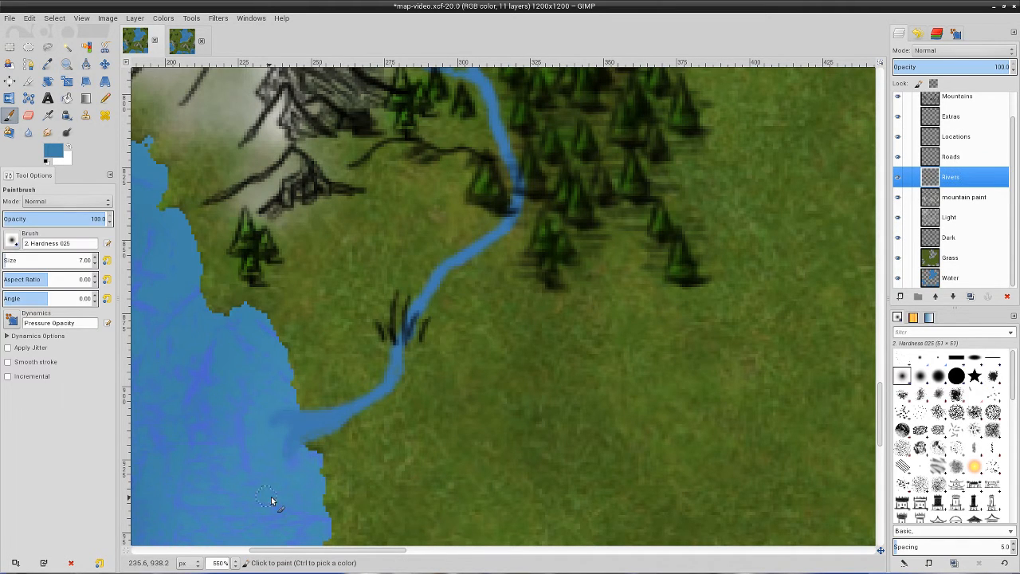
left_click(289, 436)
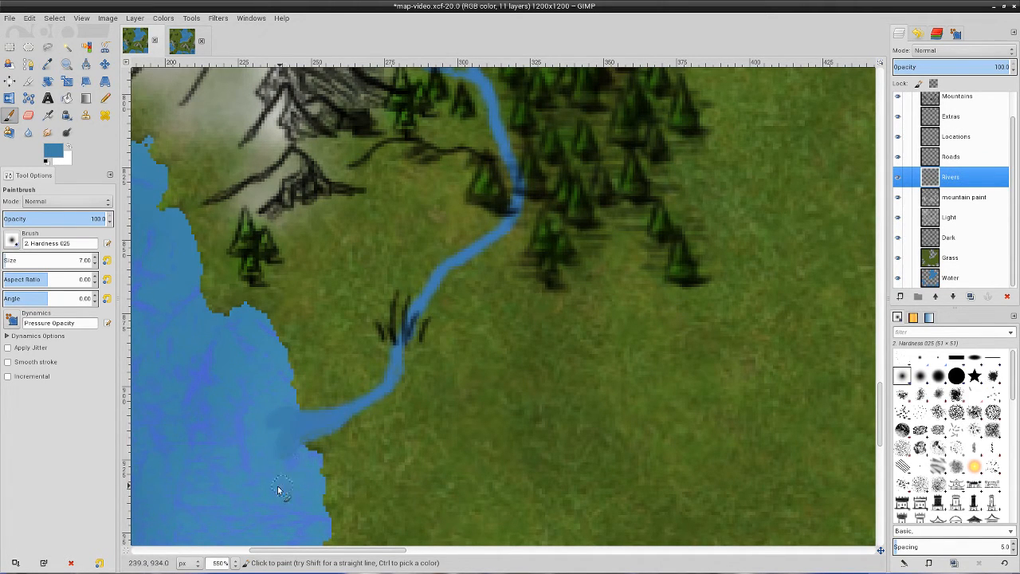
Step: Sample the lake's blue again and try to erase the dark patch at the river mouth on the Water layer
left_click(47, 64)
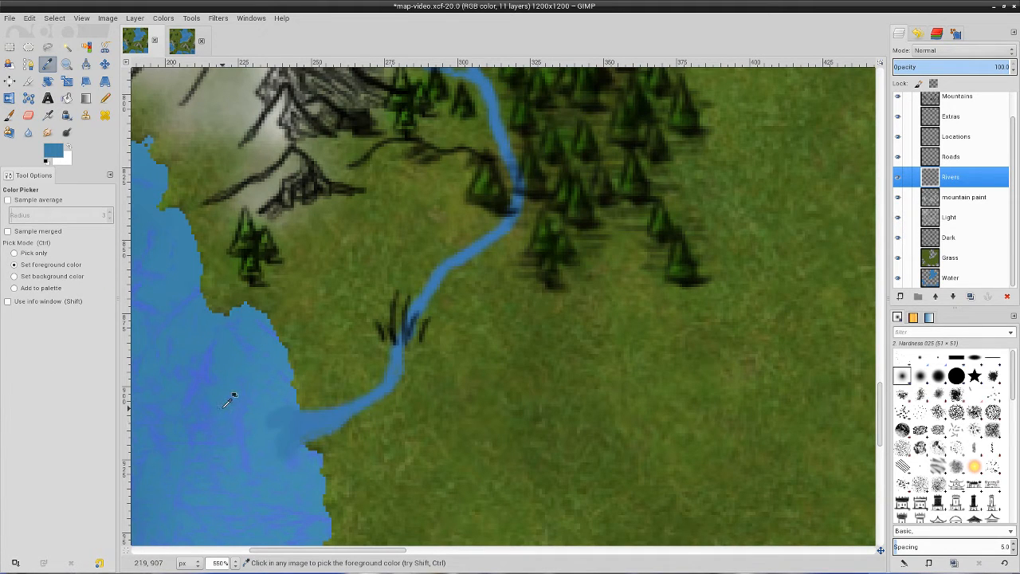
key("d")
left_click(956, 278)
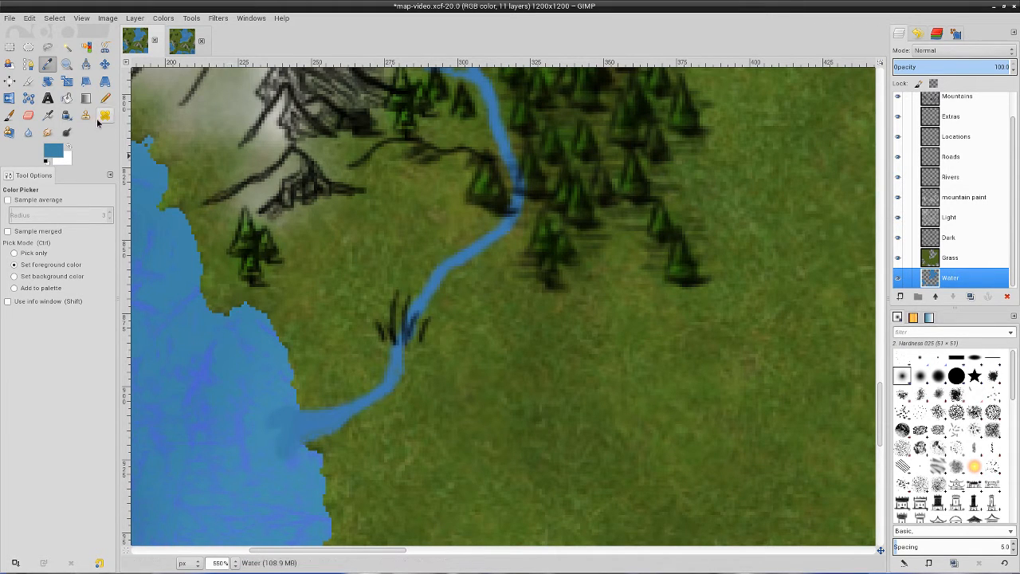
left_click(28, 115)
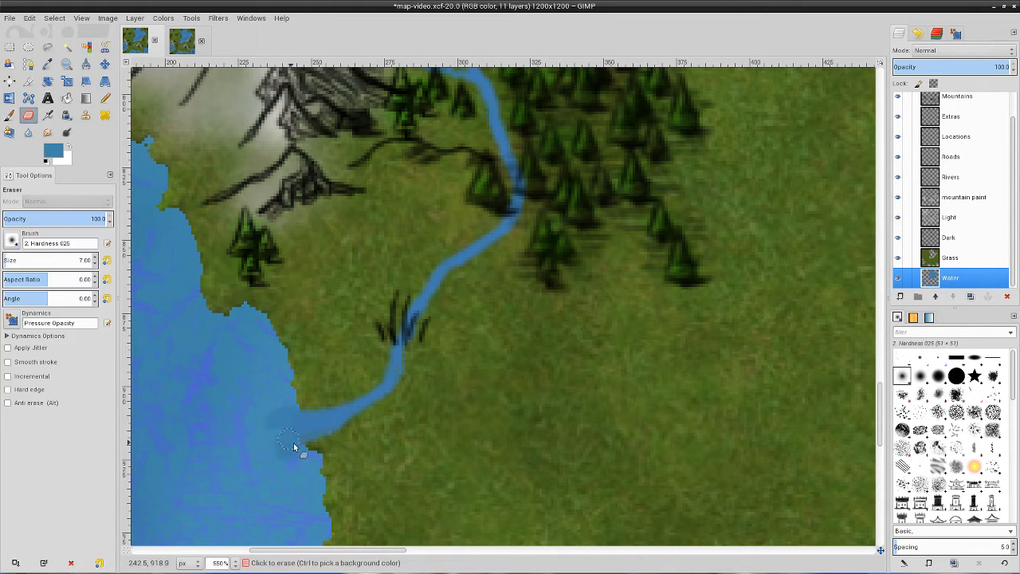
left_click_drag(287, 428, 275, 430)
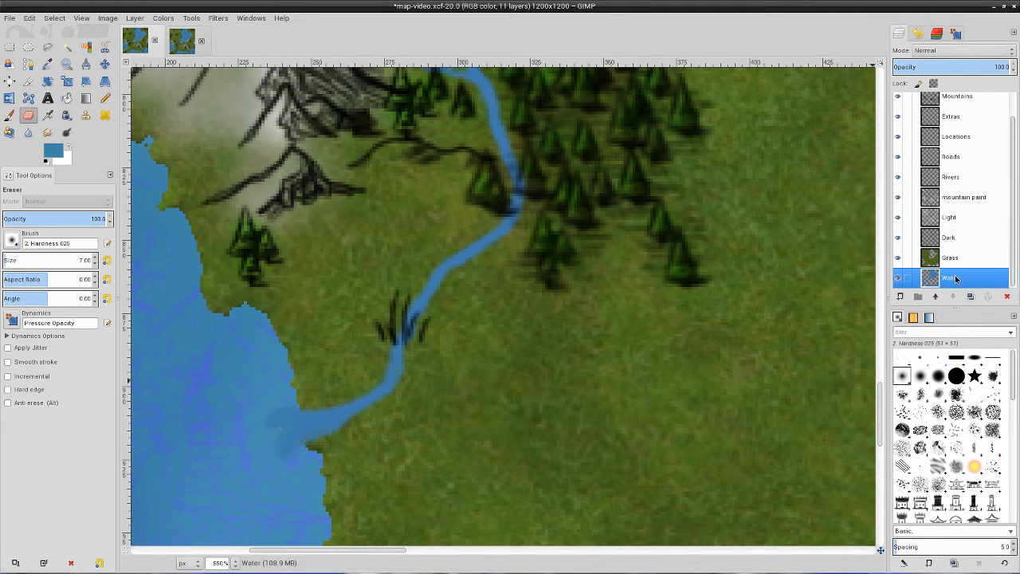
Step: Erase the river paint that spills into the southwestern lake at the western river's mouth on the Rivers layer
left_click(953, 175)
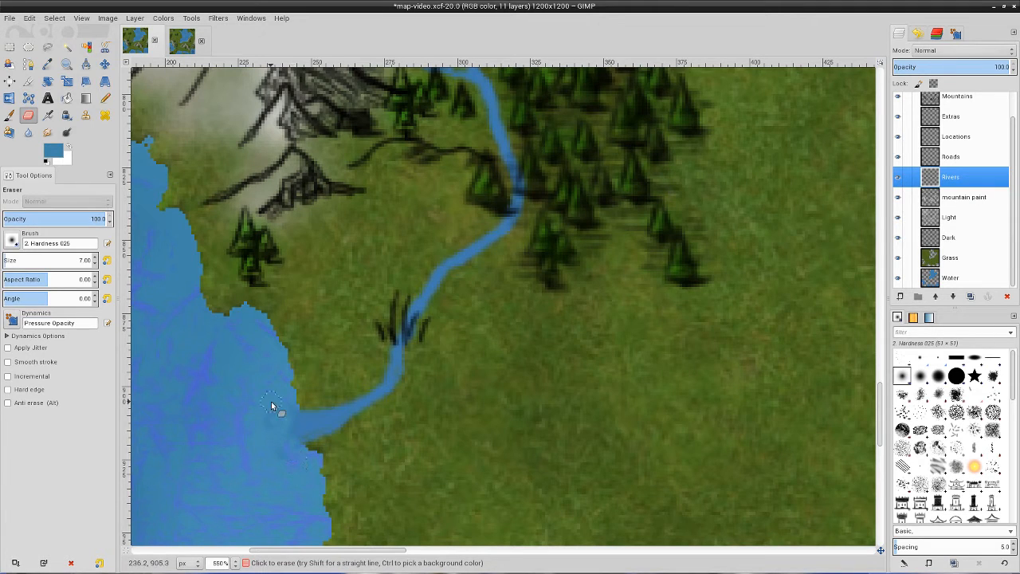
left_click_drag(309, 419, 287, 439)
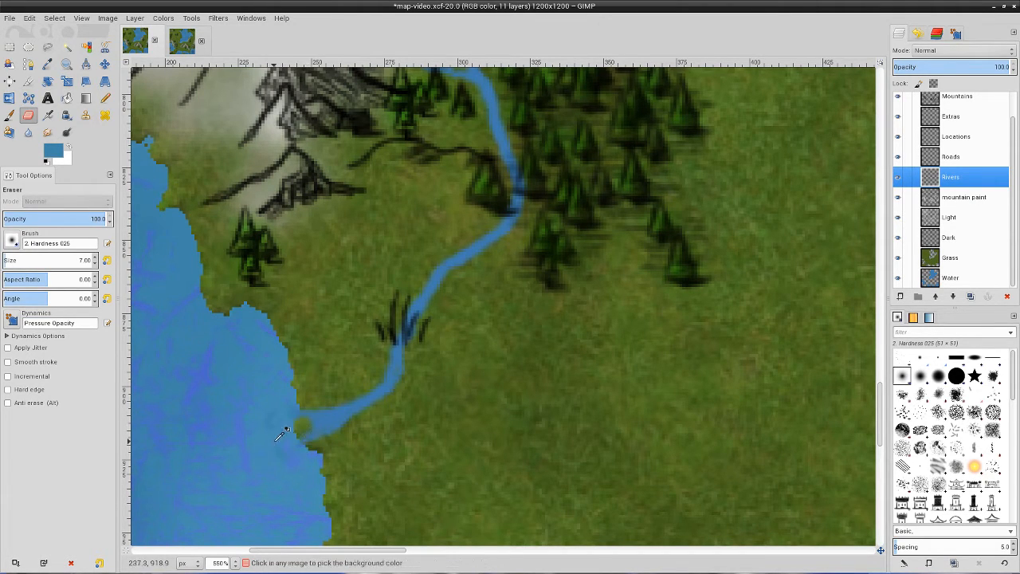
scroll(303, 441, "down", 5)
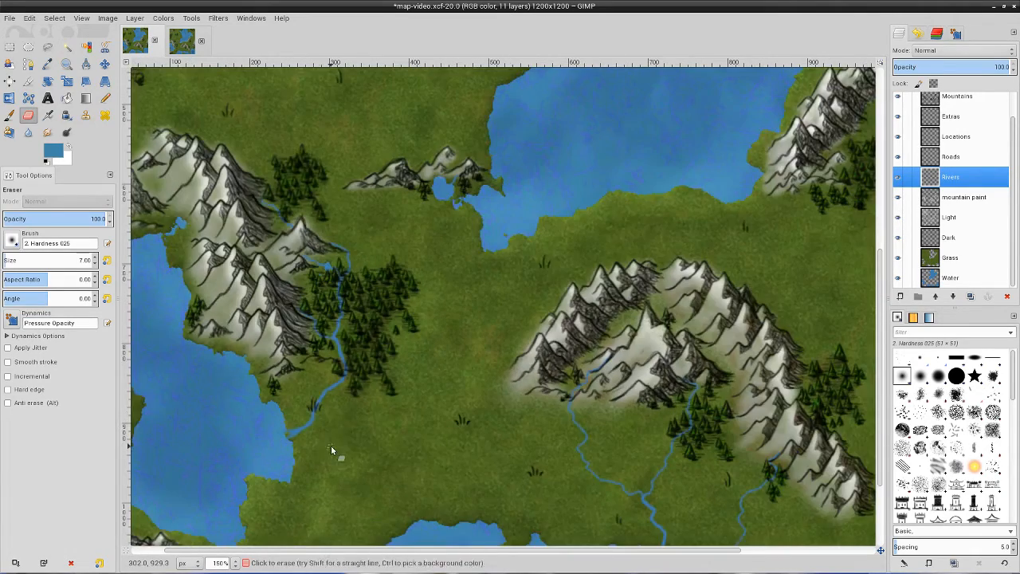
scroll(404, 418, "down", 1)
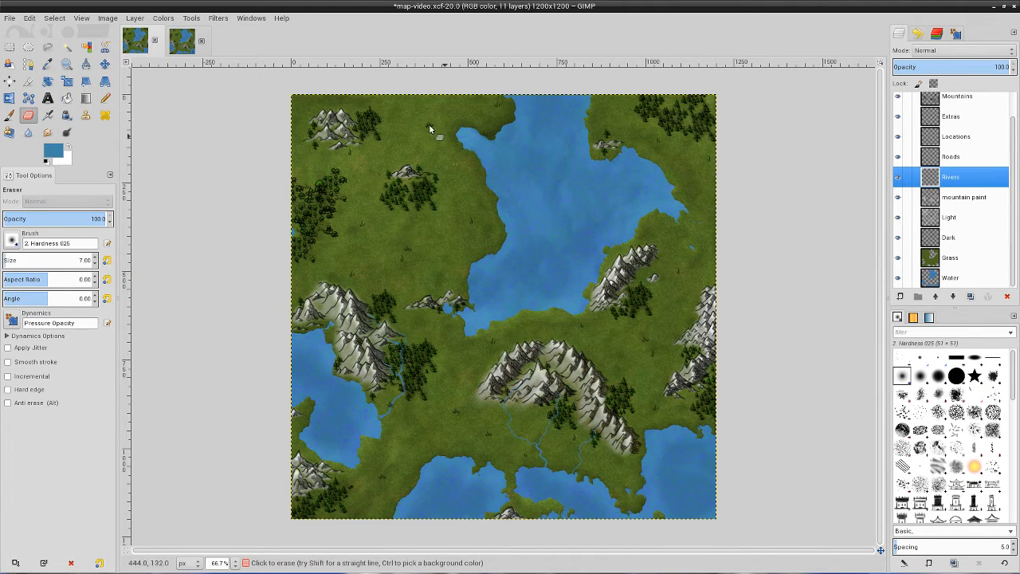
Step: Make the Locations layer active and set the foreground colour to dark red 8e0000
left_click(956, 156)
scroll(949, 167, "up", 1)
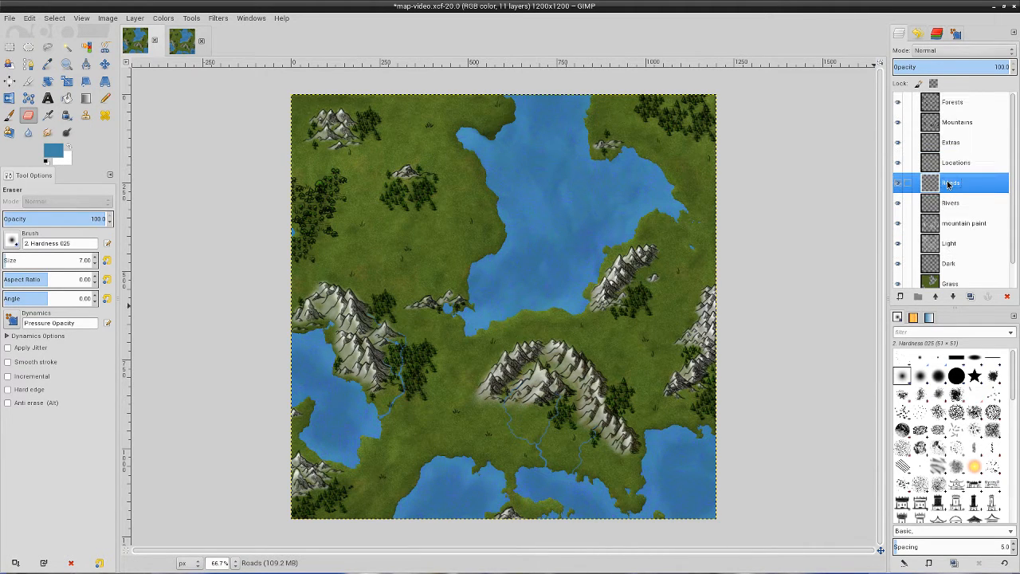
left_click(949, 164)
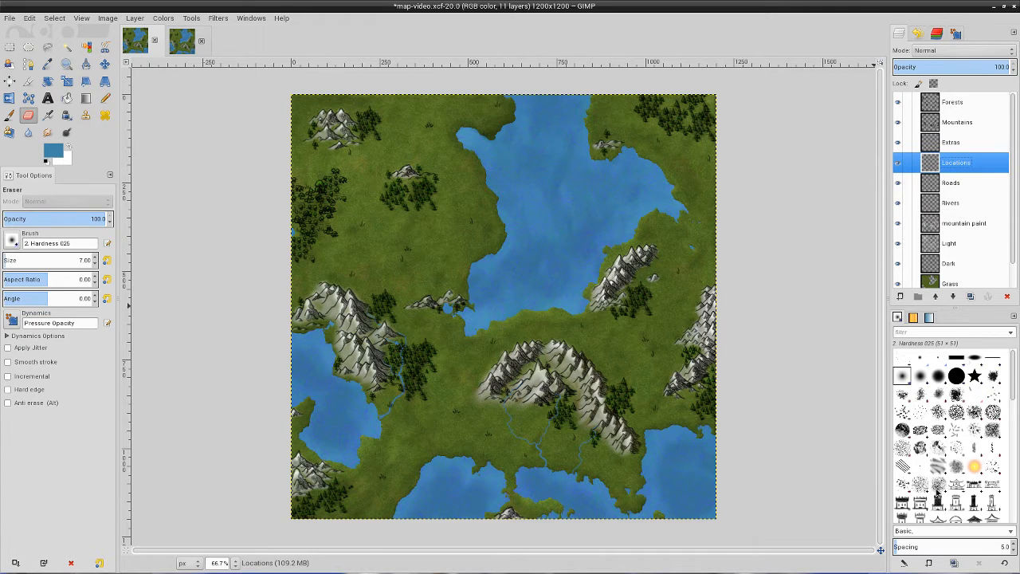
left_click(68, 146)
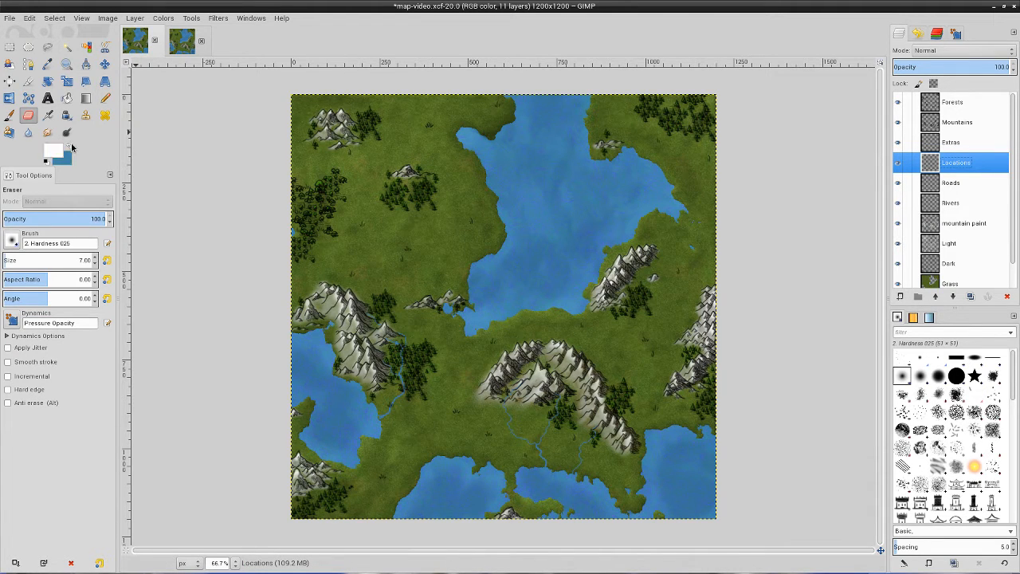
left_click(56, 151)
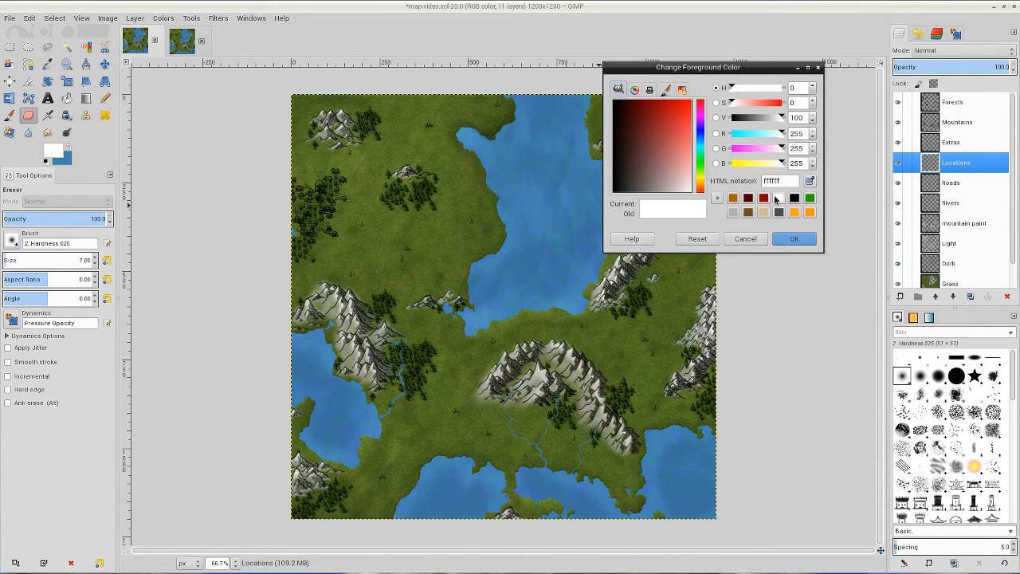
left_click(778, 199)
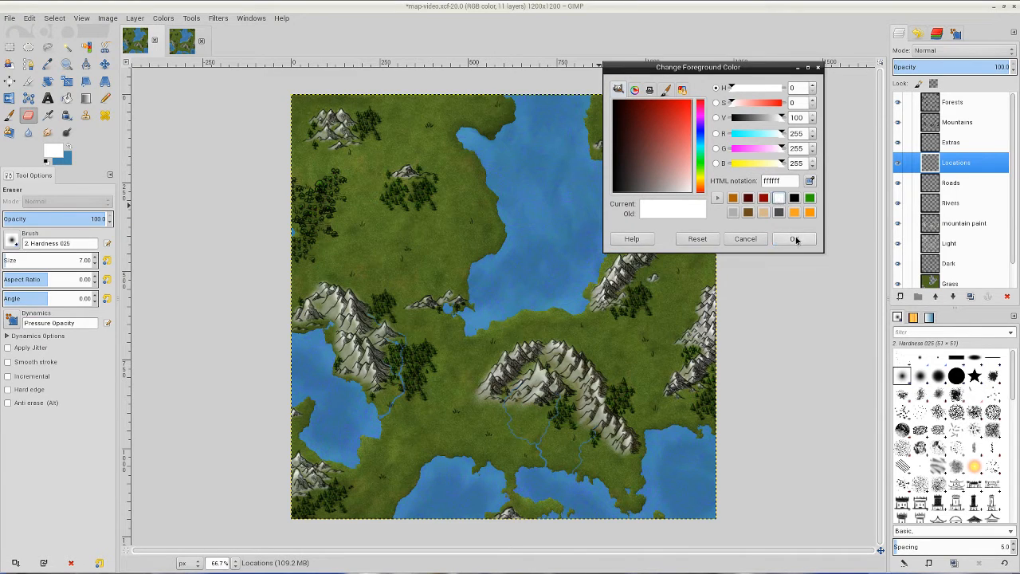
left_click(765, 199)
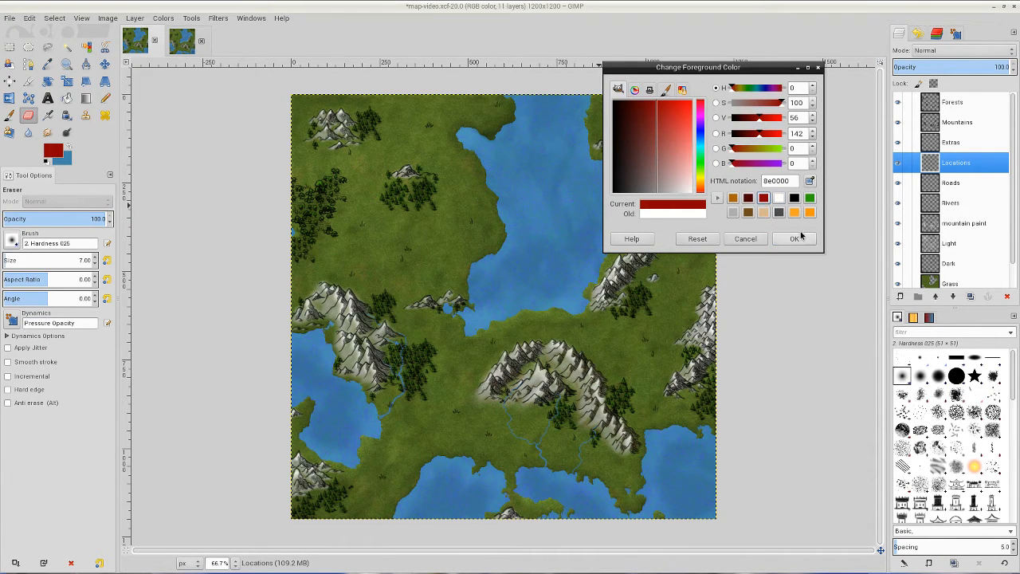
left_click(794, 239)
Step: Set the Paintbrush to the SR_Sketchy-Cartography_v2 building brush at size 42, test a stamp east of the western forest and undo it
scroll(938, 435, "down", 5)
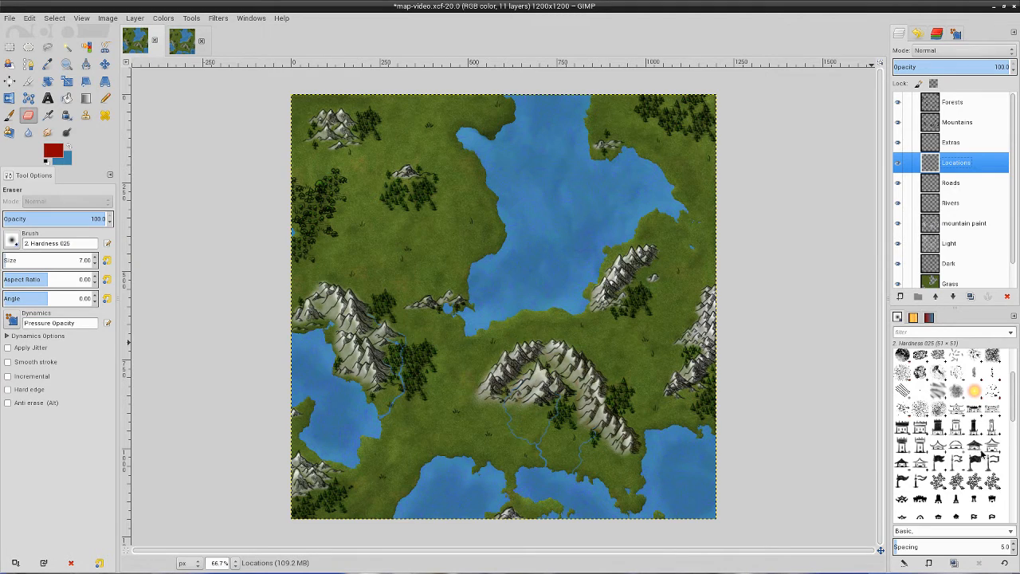
left_click(975, 446)
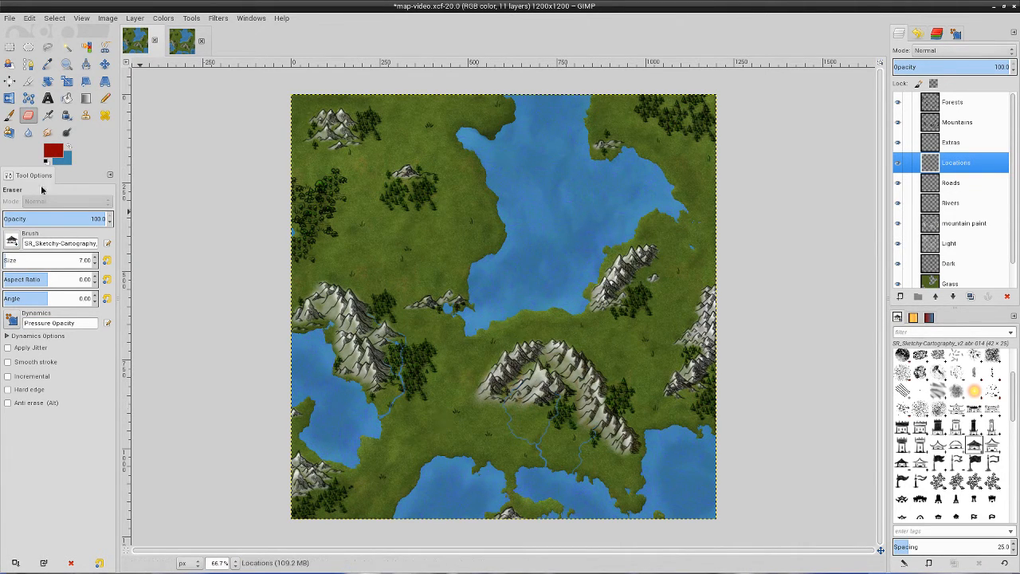
left_click(107, 261)
left_click(8, 115)
left_click(448, 345)
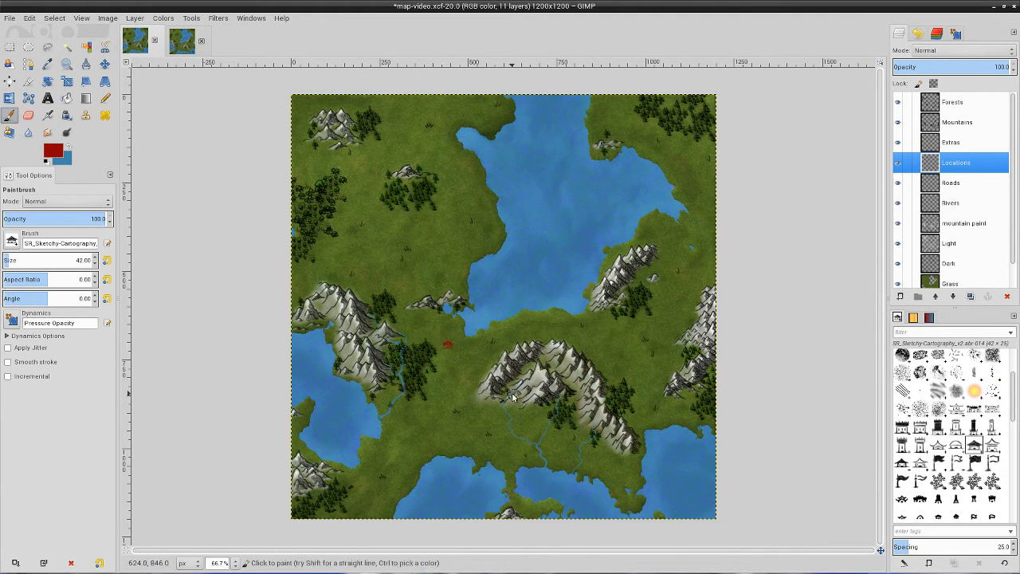
key("ctrl")
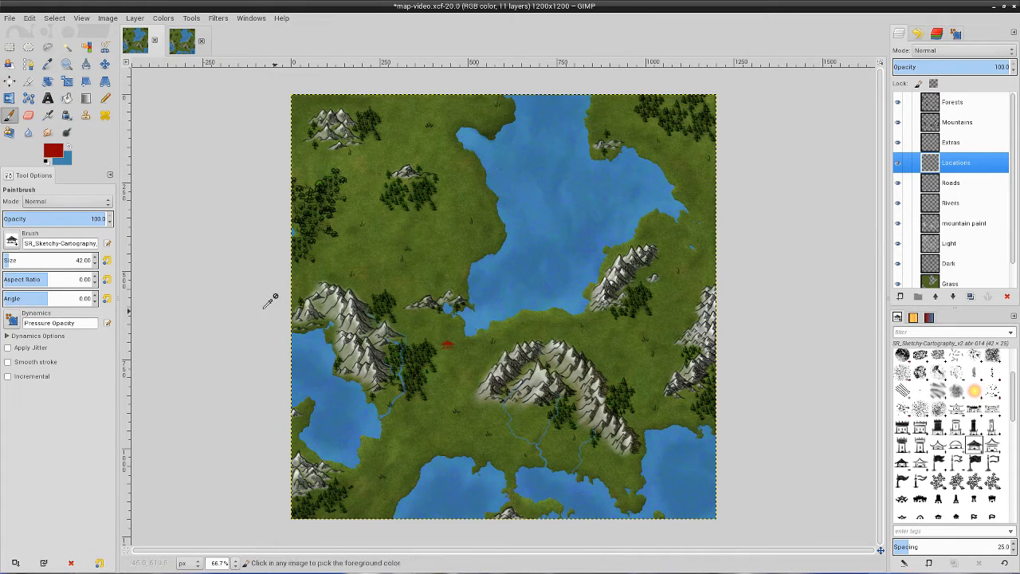
Step: Darken the foreground colour to the deeper red 760000
left_click(53, 153)
scroll(754, 132, "down", 18)
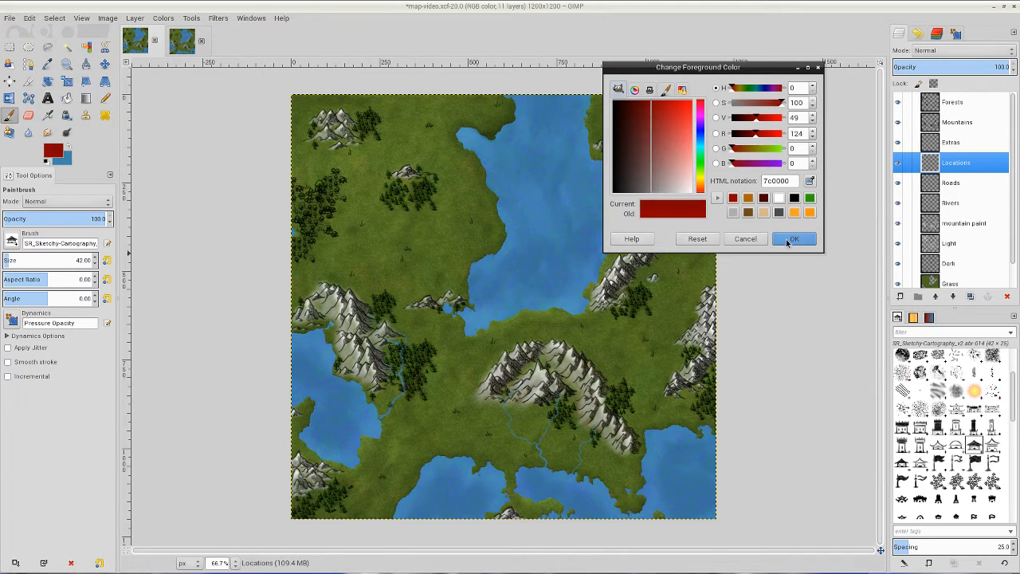
scroll(755, 134, "down", 6)
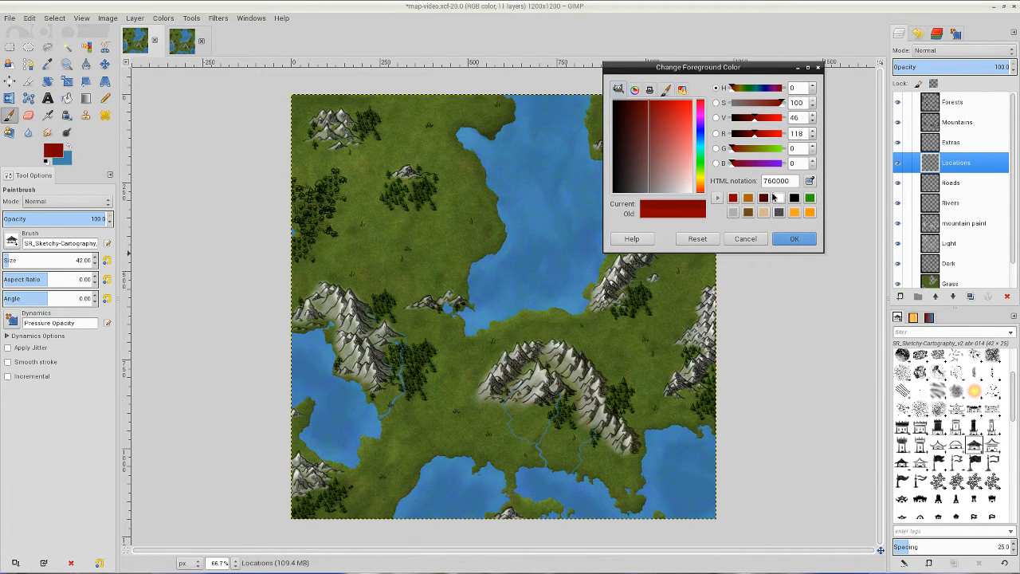
left_click(794, 238)
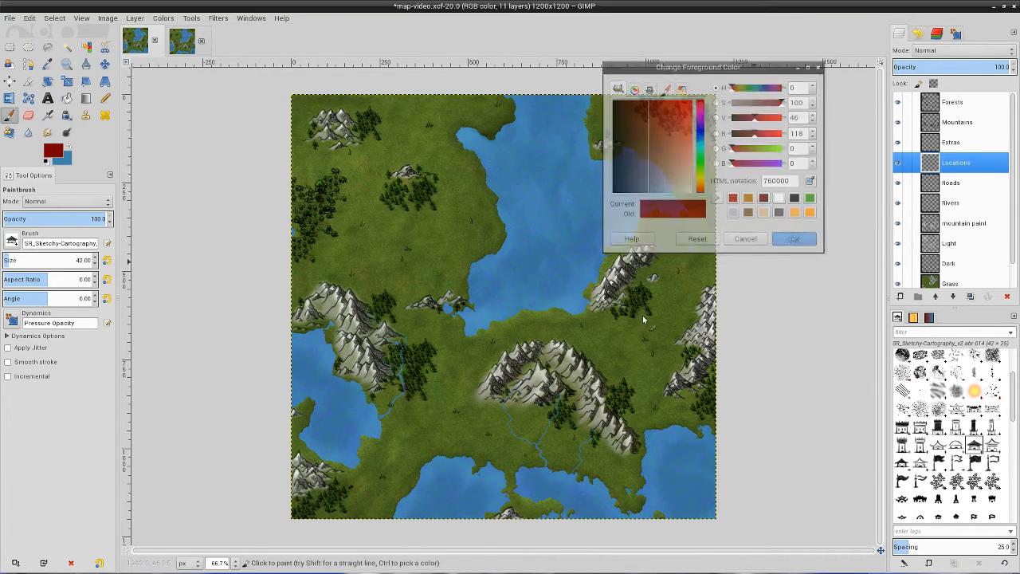
Step: Test the building stamp on the map, reduce the brush size to 30 and undo the test stamps
left_click(472, 368)
key("ctrl+z")
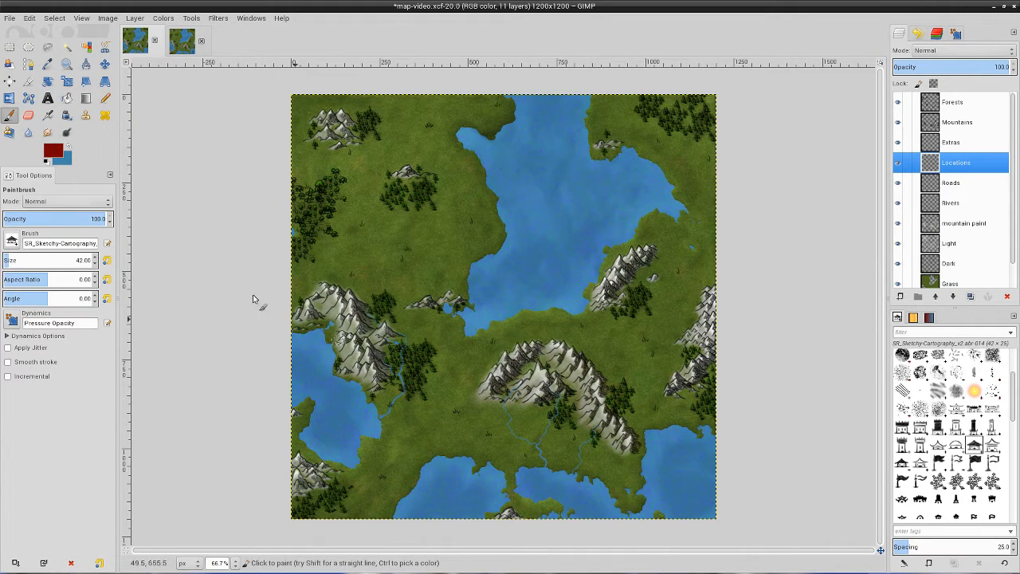
left_click(94, 265)
key("ctrl+z")
Step: Stamp red buildings by the central lakeshore, southern river, northwestern mountains, northeastern peninsula, eastern forest and southeastern coast on the Locations layer
left_click(453, 321)
left_click(537, 439)
left_click(369, 140)
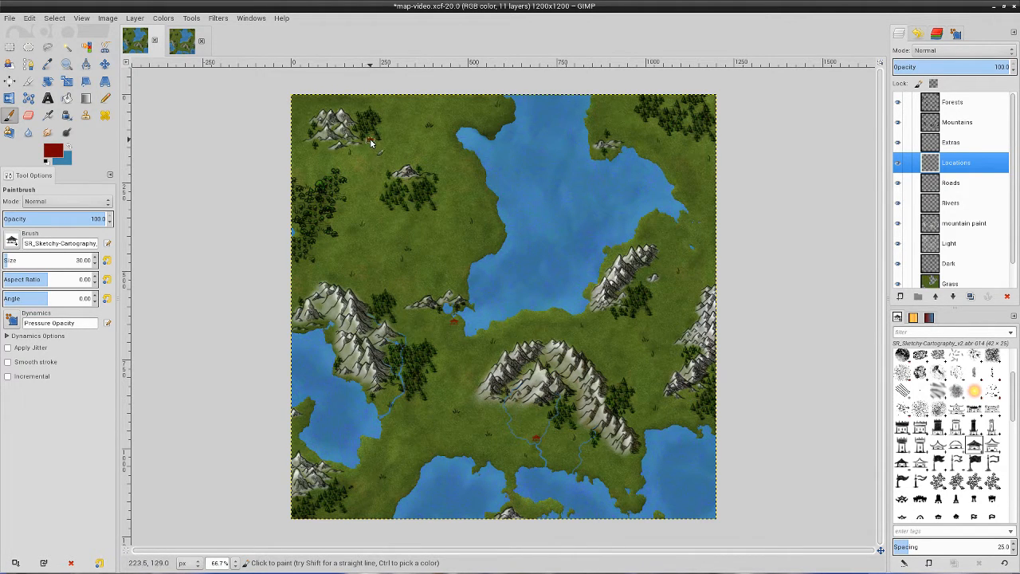
left_click(594, 154)
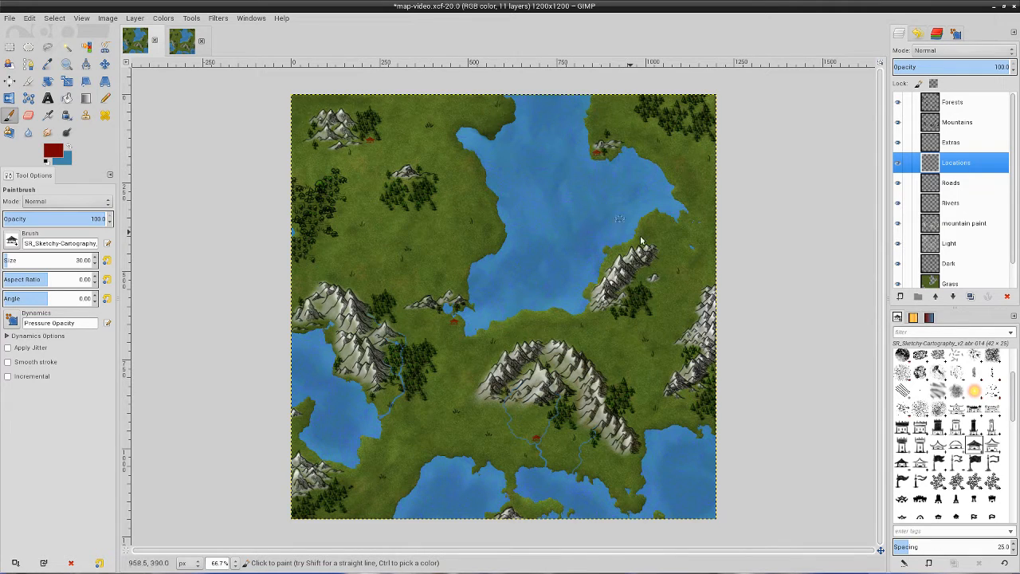
left_click(655, 299)
left_click(691, 419)
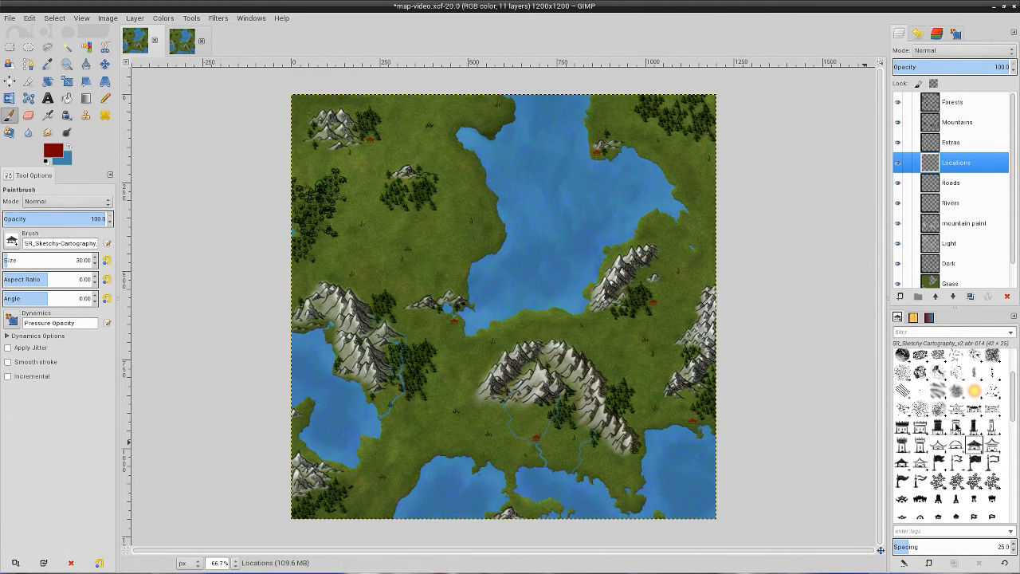
Step: Set the foreground colour to orange-brown ab6500 and choose the 2. Hardness 025 brush
left_click(53, 151)
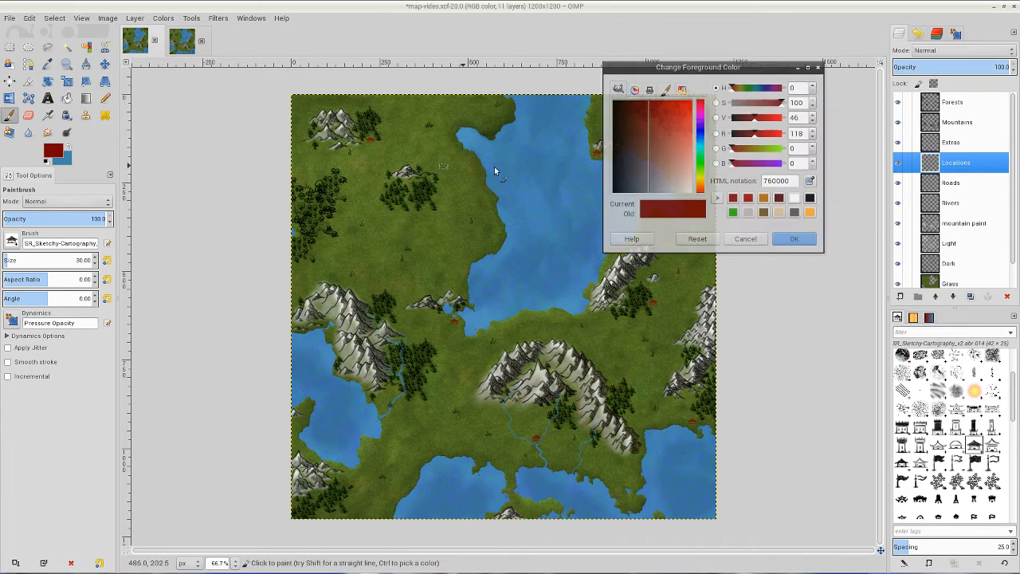
left_click(763, 199)
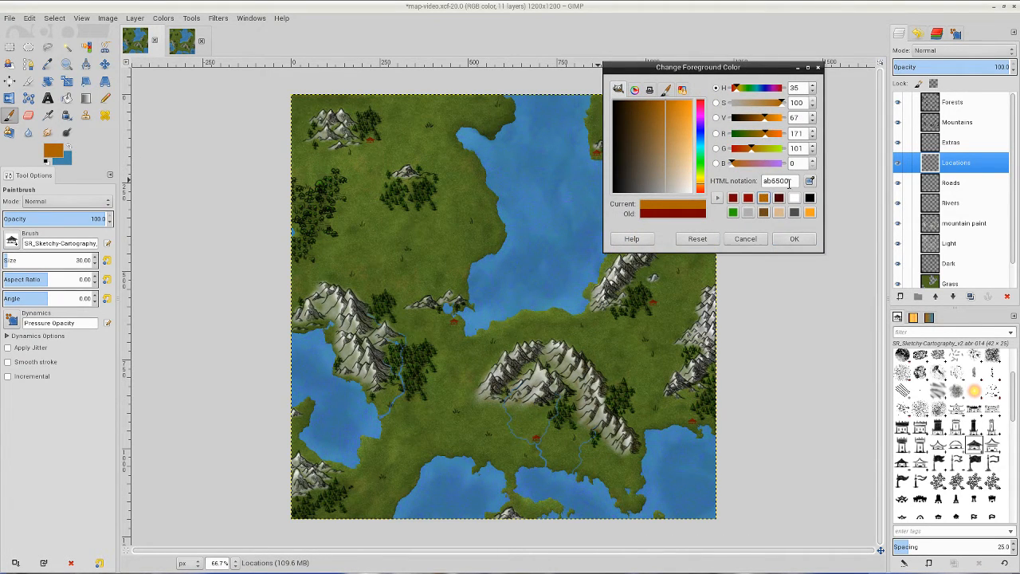
left_click(794, 239)
scroll(944, 407, "up", 5)
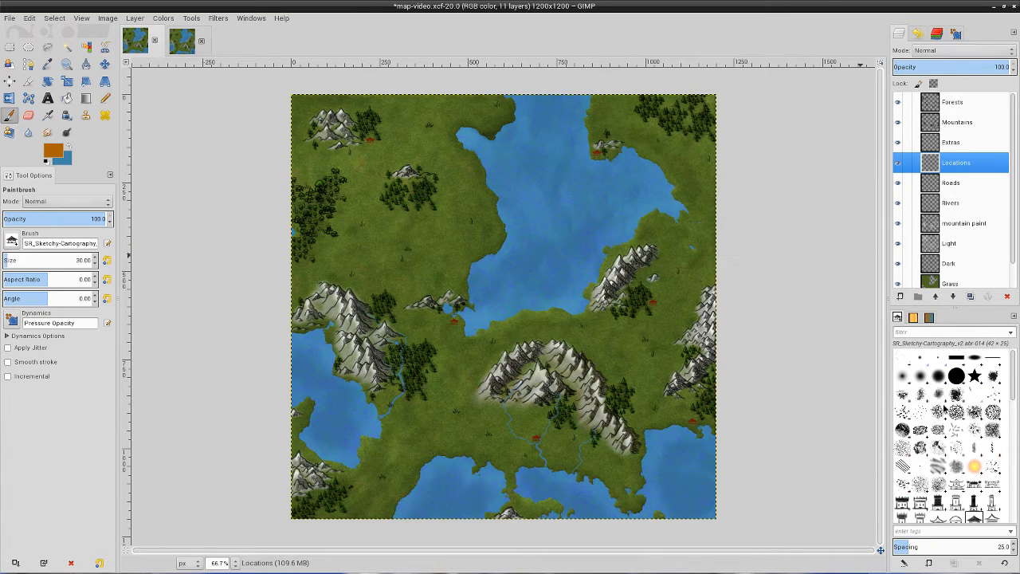
left_click(903, 375)
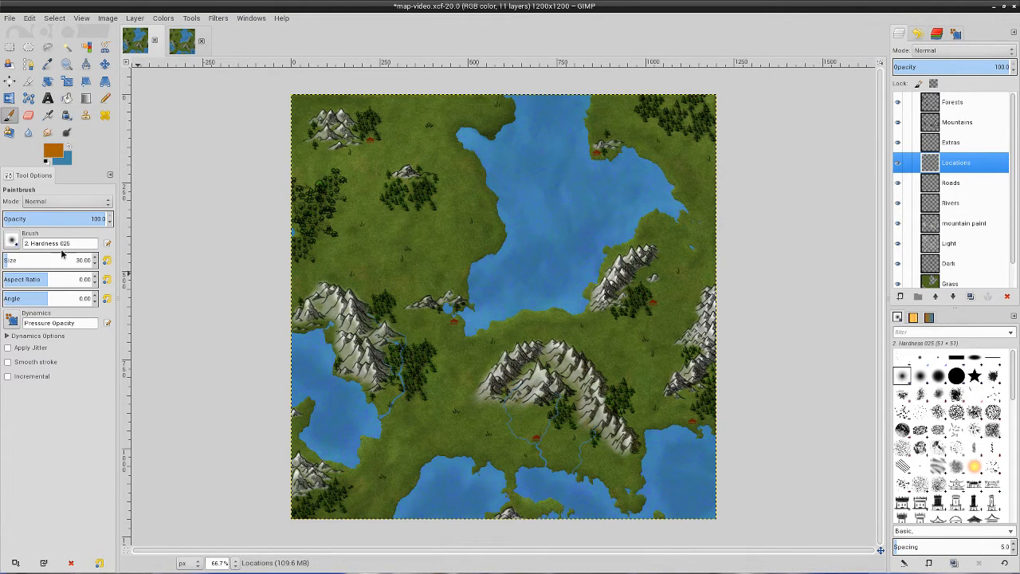
Step: Reduce the brush size to 9 and undo the test stroke painted on the western grassland
scroll(94, 269, "down", 6)
scroll(94, 269, "down", 11)
scroll(93, 260, "up", 7)
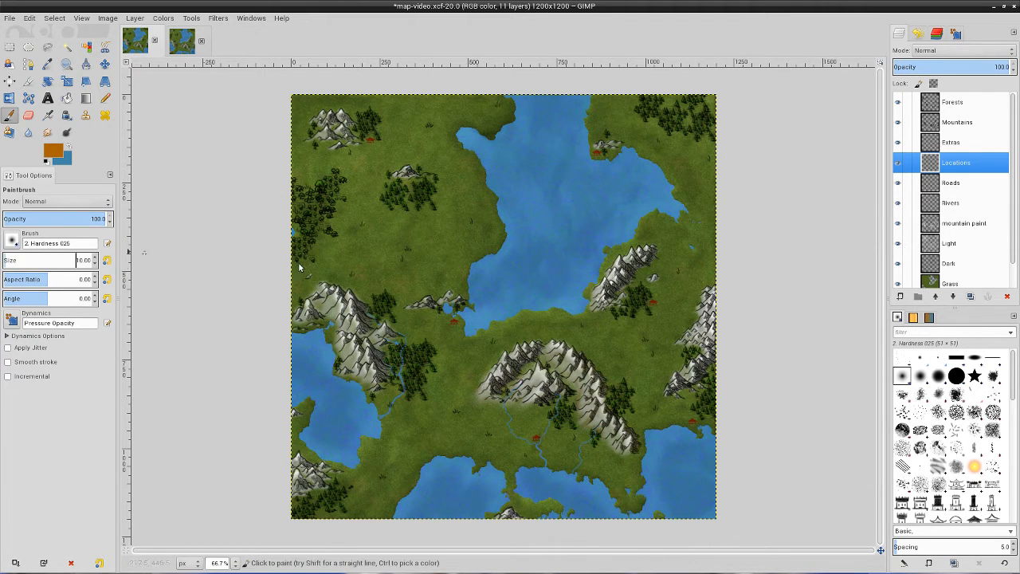
key("ctrl+z")
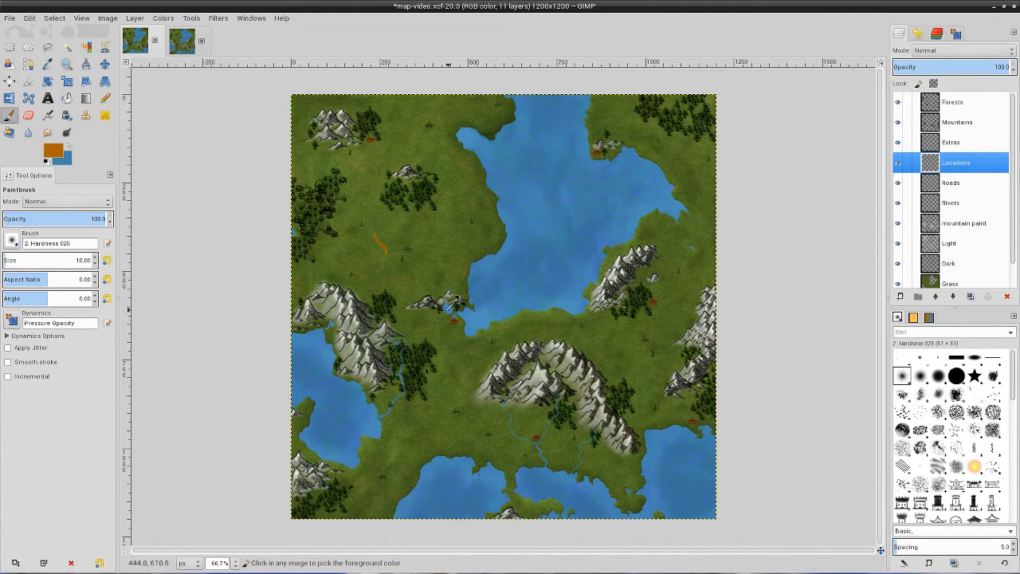
left_click(95, 264)
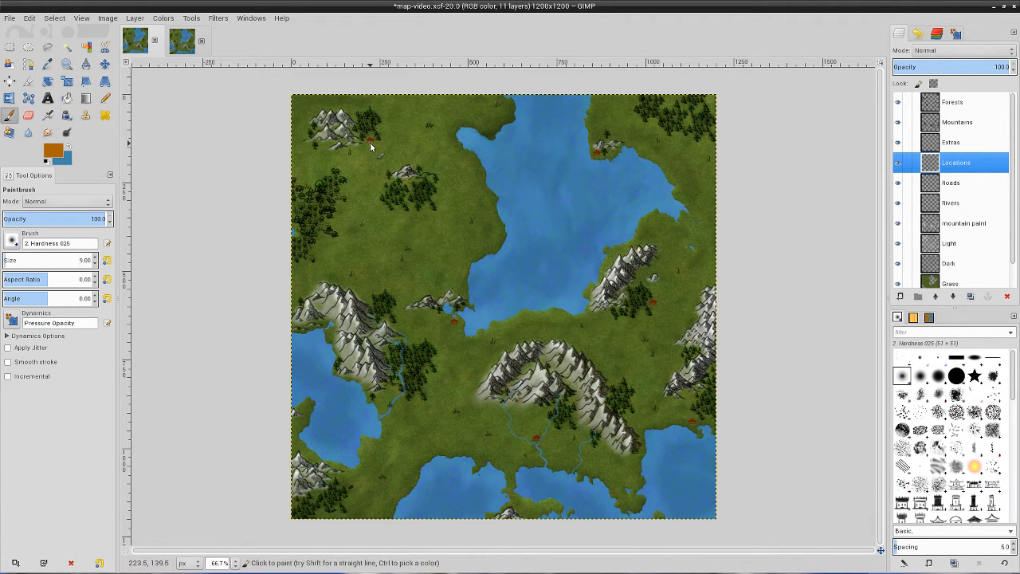
Step: Paint winding roads on the Roads layer from the central building to the northwestern, southwestern, eastern, southern and southeastern locations
left_click(954, 180)
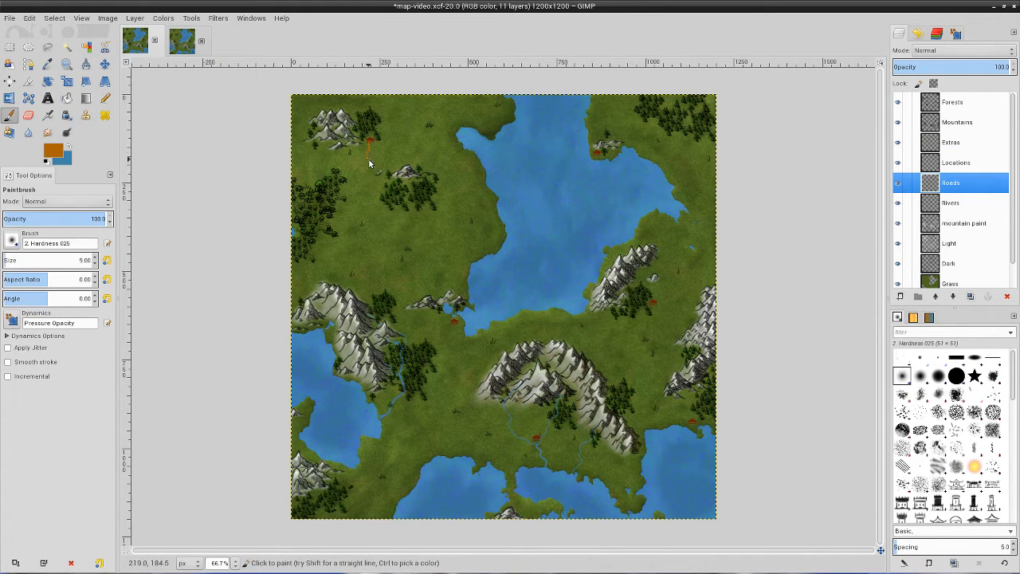
mouse_move(366, 168)
left_mouse_down()
mouse_move(369, 192)
mouse_move(406, 223)
left_mouse_up()
left_click_drag(437, 279, 454, 324)
left_click_drag(428, 396, 384, 423)
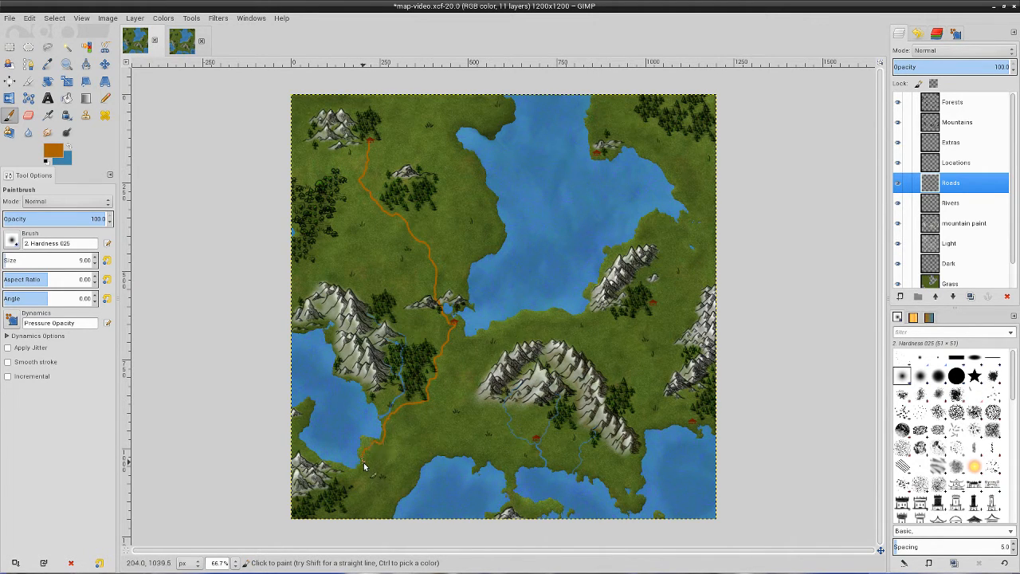
left_click_drag(345, 486, 336, 486)
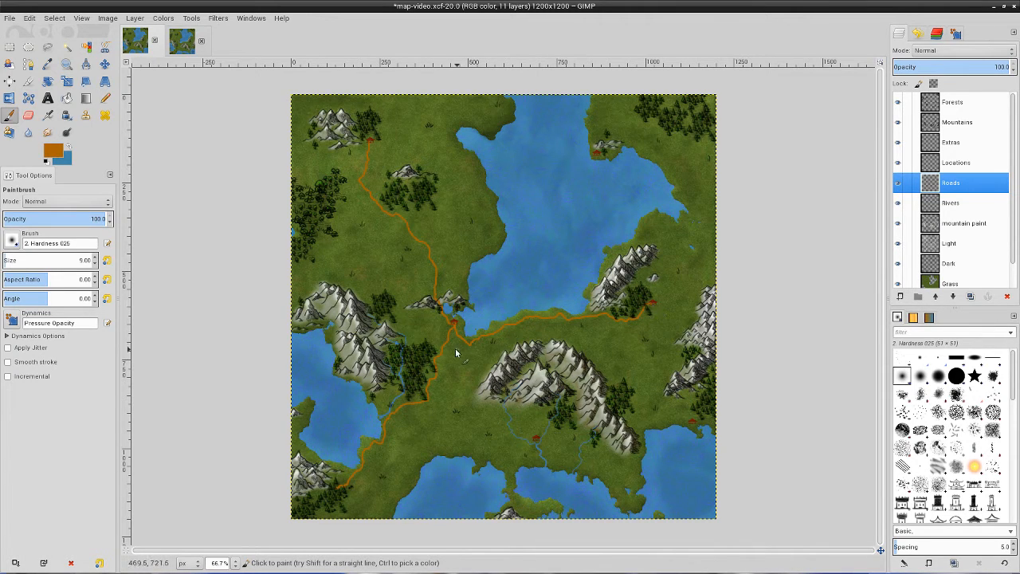
mouse_move(479, 371)
left_mouse_down()
mouse_move(482, 402)
mouse_move(515, 442)
mouse_move(533, 447)
left_mouse_up()
mouse_move(665, 363)
left_mouse_down()
mouse_move(699, 395)
mouse_move(691, 423)
left_mouse_up()
Step: Switch back to the SR_Sketchy-Cartography_v2 building brush in dark red at size 32
scroll(948, 509, "down", 1)
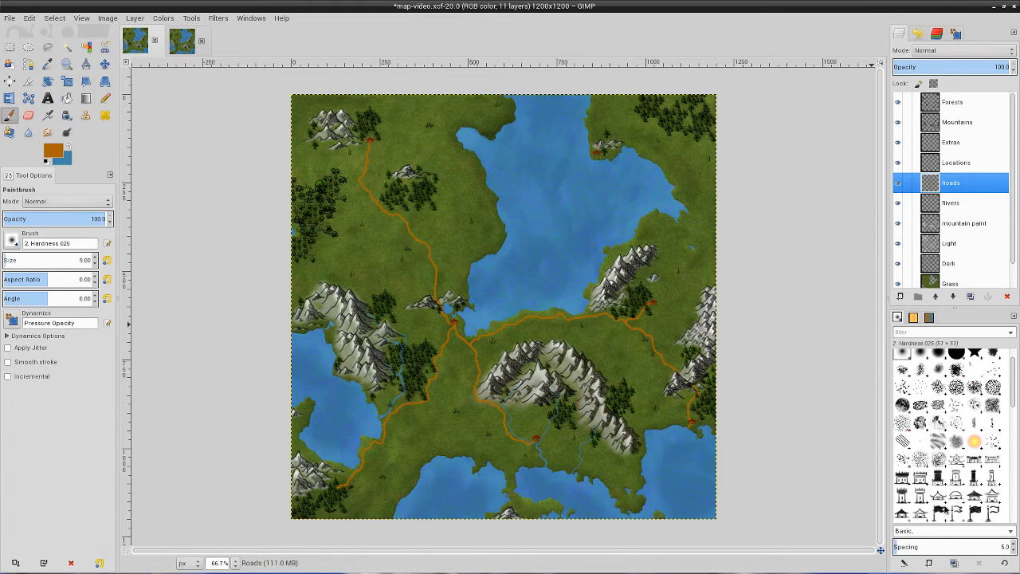
left_click(974, 495)
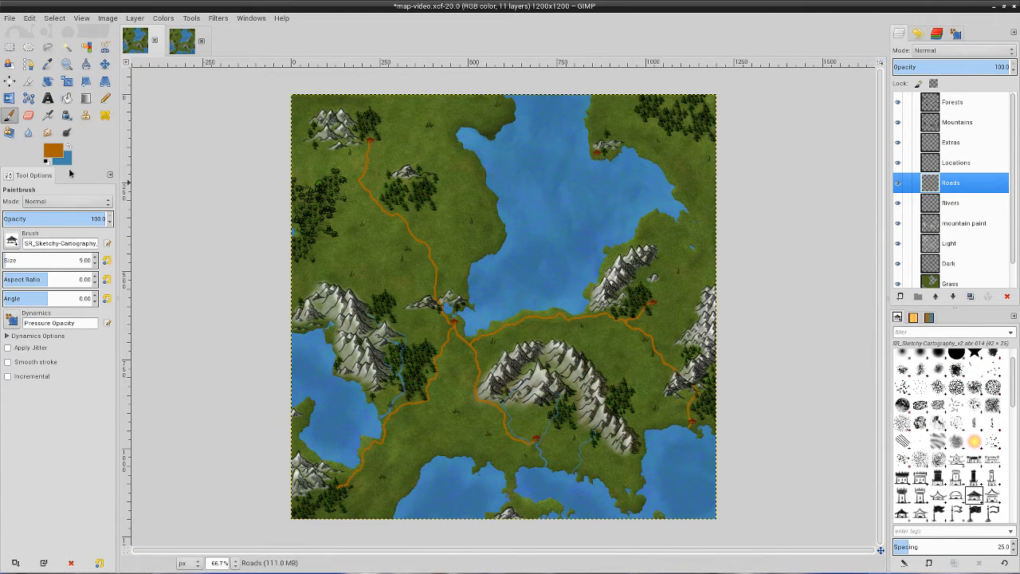
left_click(56, 149)
left_click(752, 198)
left_click(103, 264)
mouse_move(100, 268)
left_mouse_down()
mouse_move(134, 283)
mouse_move(115, 288)
mouse_move(109, 275)
left_mouse_up()
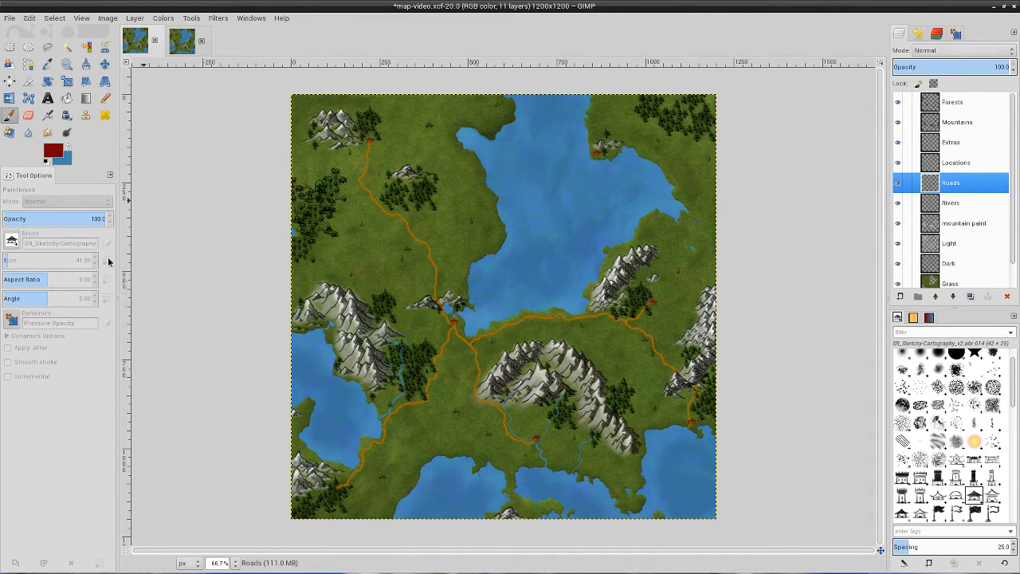
left_click_drag(85, 206, 93, 227)
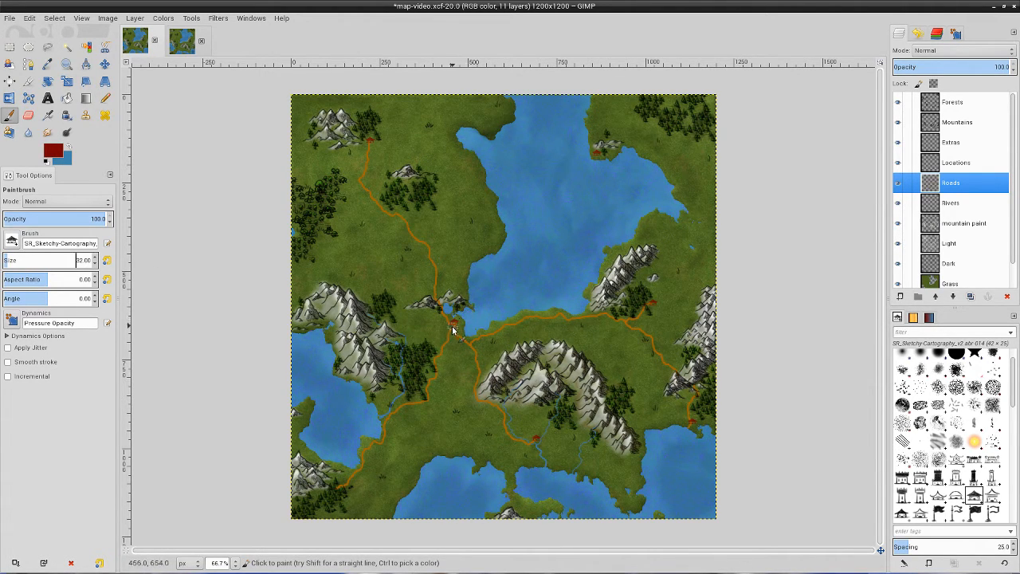
Step: Set the Paintbrush to the 2. Hardness 025 brush at size 10 with foreground colour ab6500
scroll(940, 403, "up", 1)
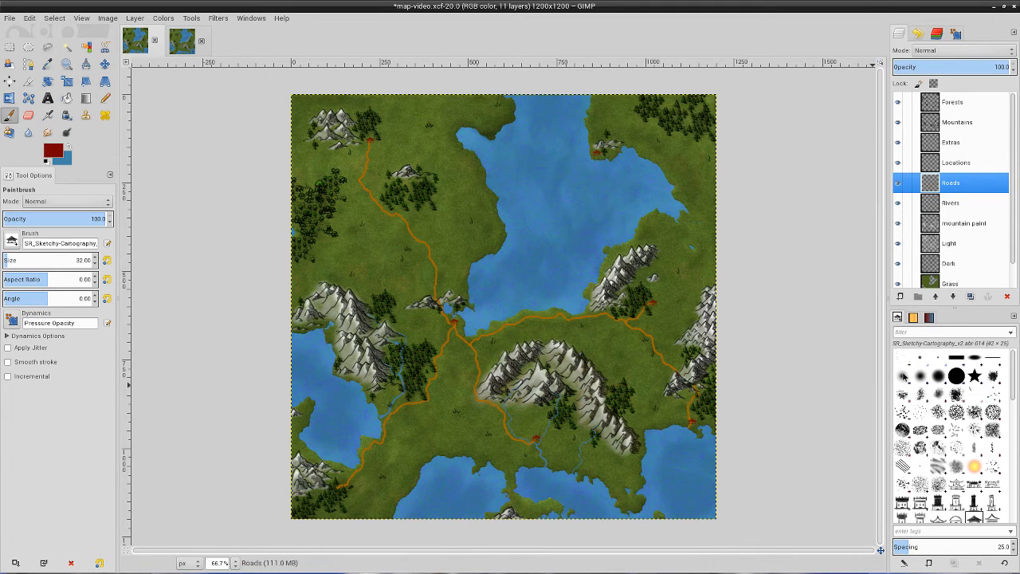
left_click(902, 375)
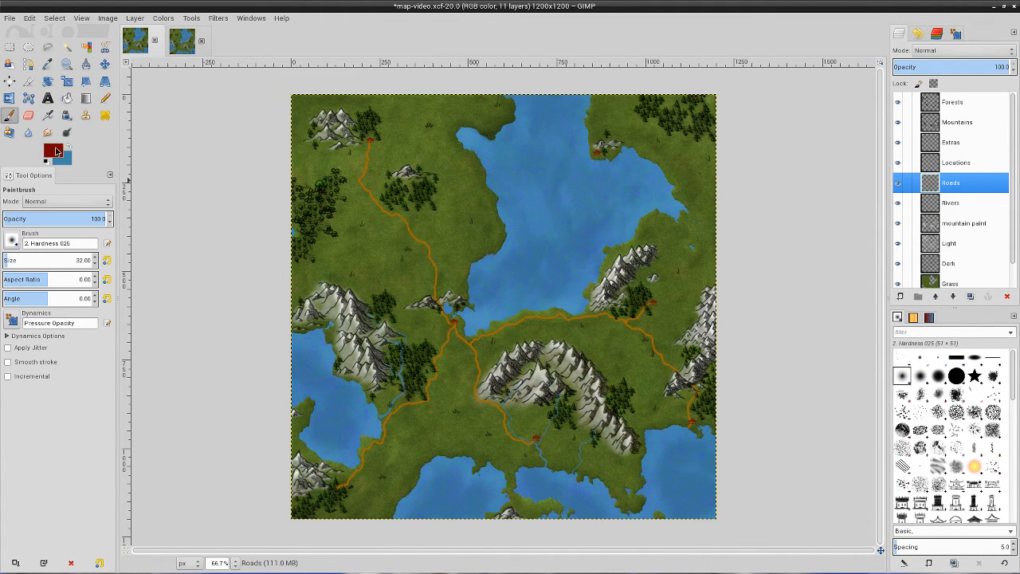
left_click(57, 152)
left_click(746, 198)
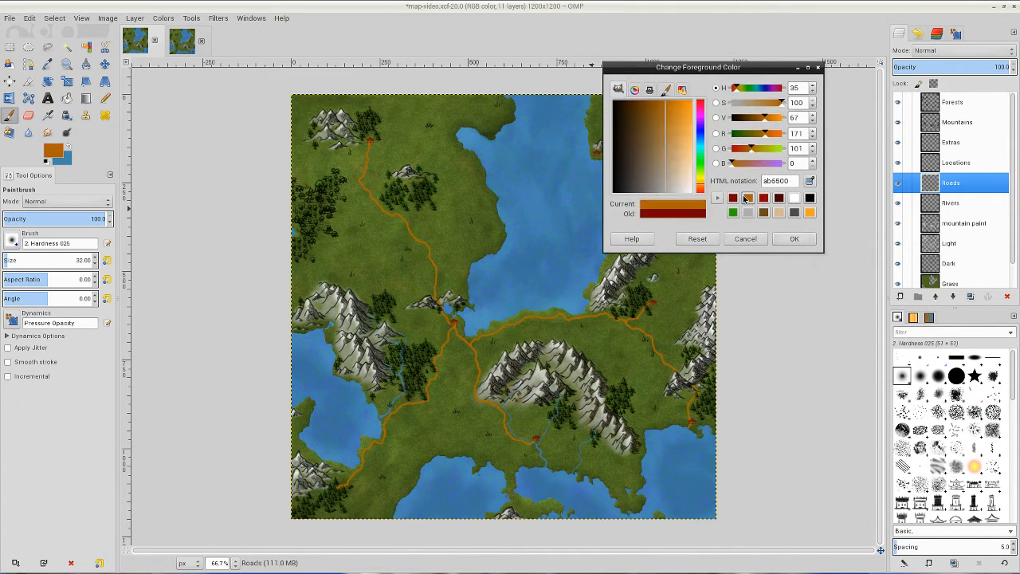
left_click(793, 238)
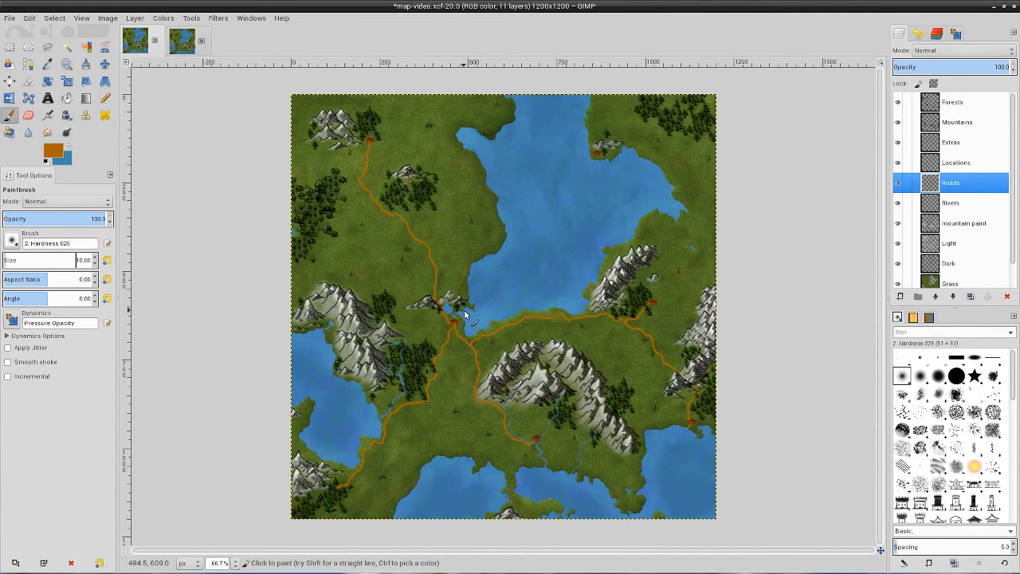
Step: Paint a dashed route of straight segments from the central building northeast to the middle of the large lake on the Roads layer
scroll(465, 316, "up", 4)
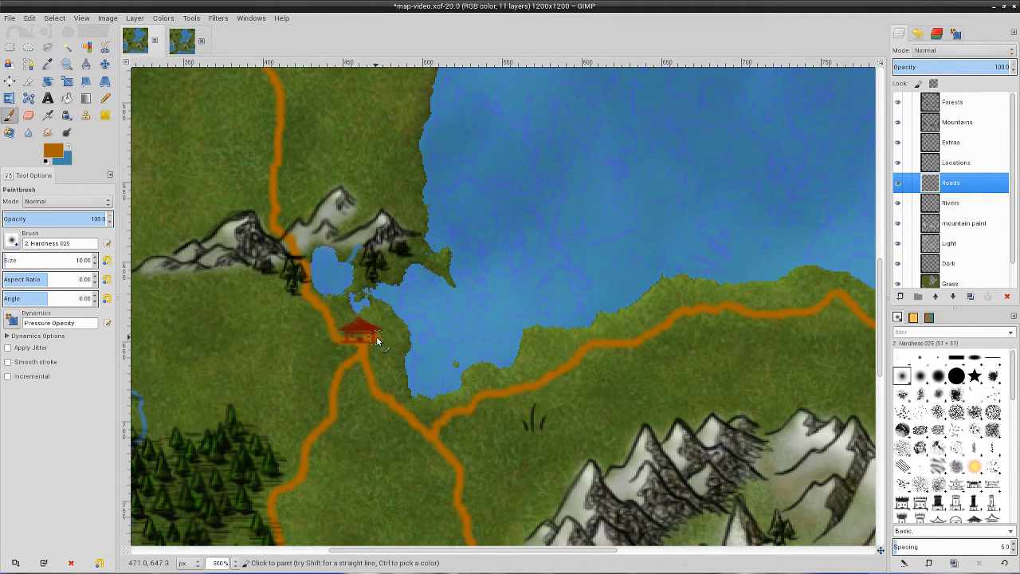
left_click(436, 310, "shift")
left_click(463, 301)
left_click(502, 273, "shift")
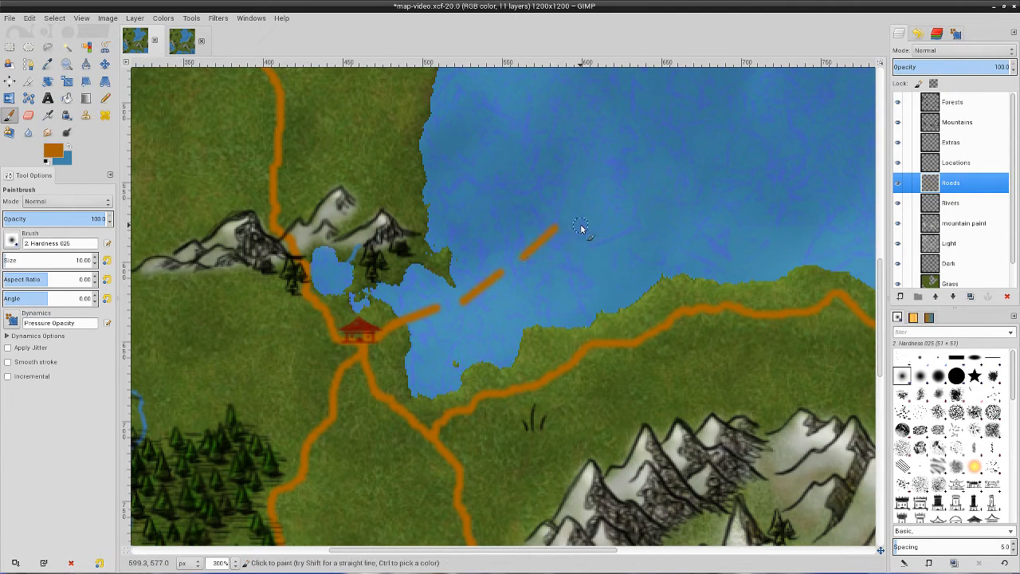
scroll(593, 292, "up", 3)
left_click(570, 330)
left_click(598, 302, "shift")
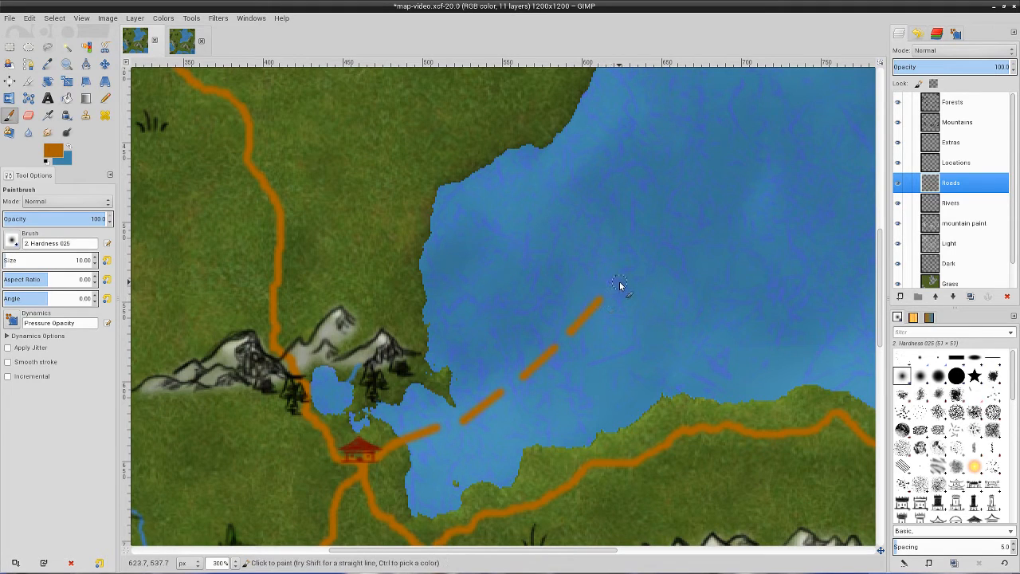
left_click(619, 282)
left_click(660, 246, "shift")
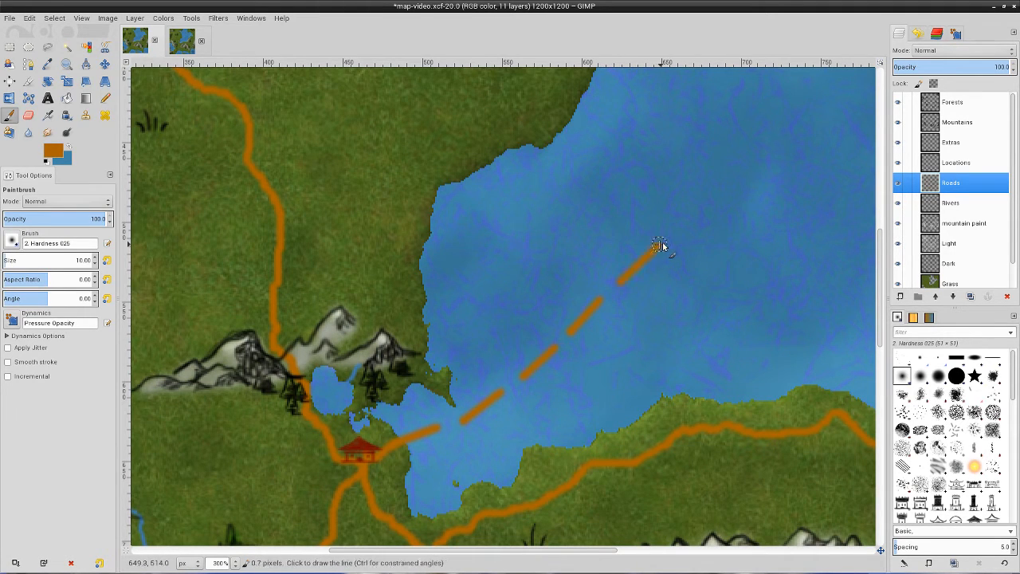
left_click(674, 231)
left_click(716, 198, "shift")
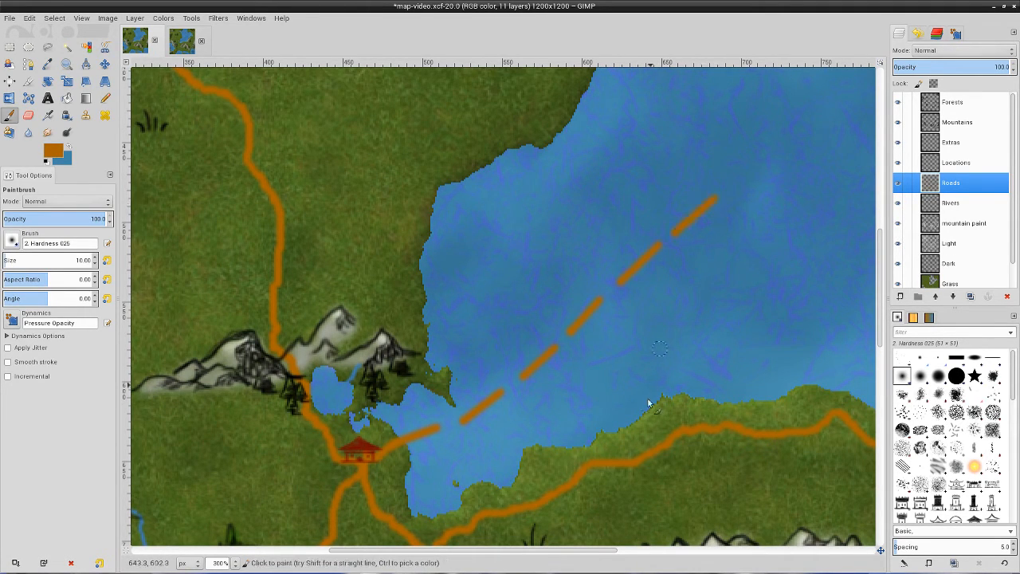
Step: Continue the dashed route from the middle of the lake to the building on the northeastern peninsula
scroll(594, 549, "right", 4)
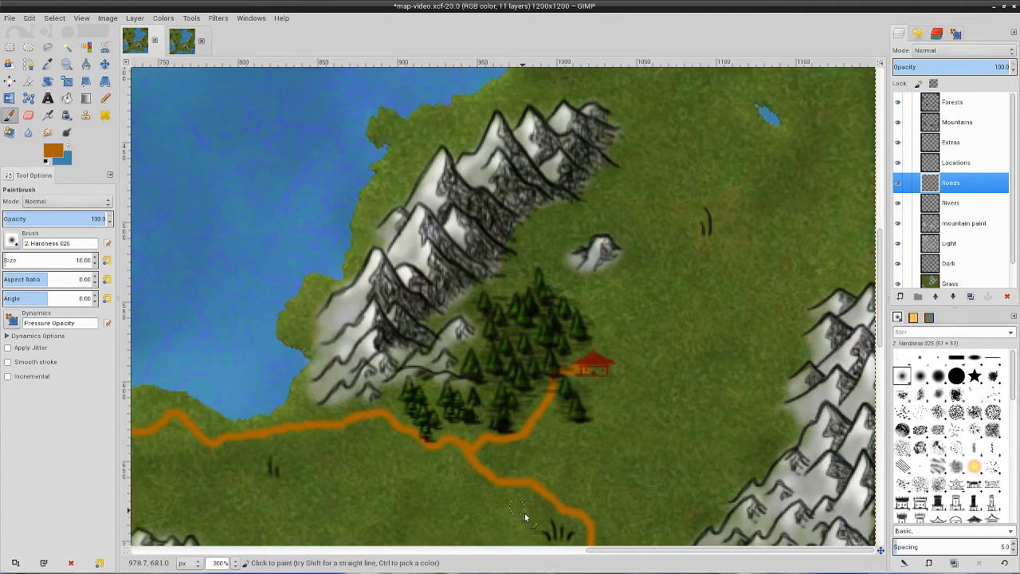
left_click_drag(591, 550, 463, 551)
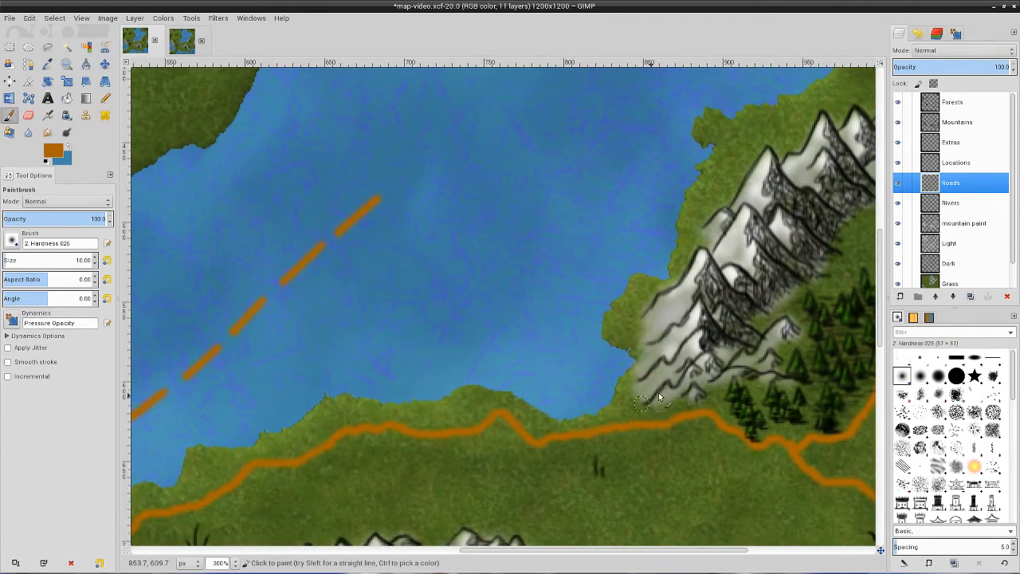
scroll(658, 398, "up", 2)
scroll(660, 400, "right", 2)
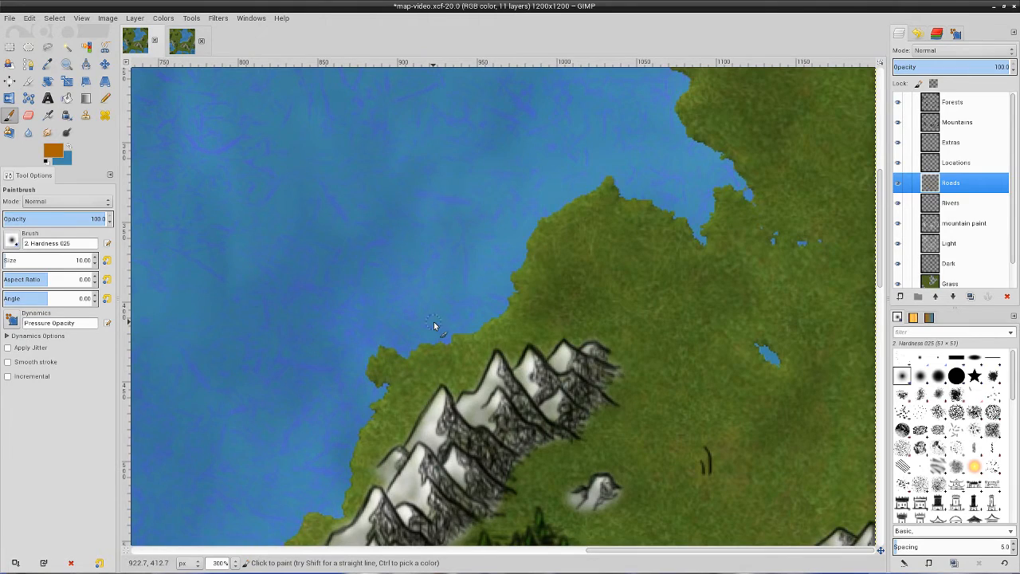
scroll(418, 321, "down", 3)
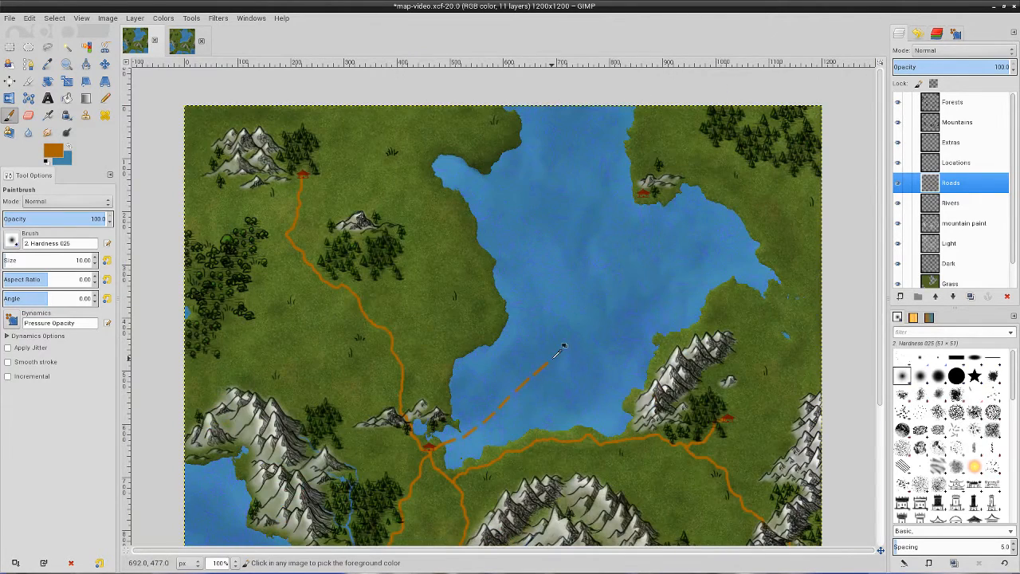
scroll(550, 363, "up", 1)
left_click_drag(554, 356, 699, 131)
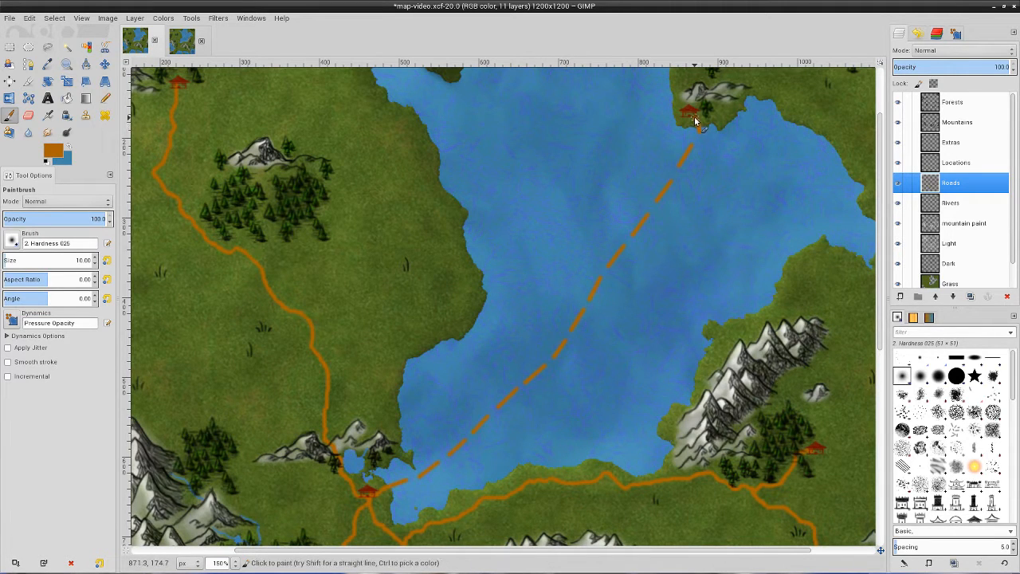
Step: Switch to Chromium and copy the top-down sailing ship image PttDLgP.png
scroll(661, 271, "down", 2)
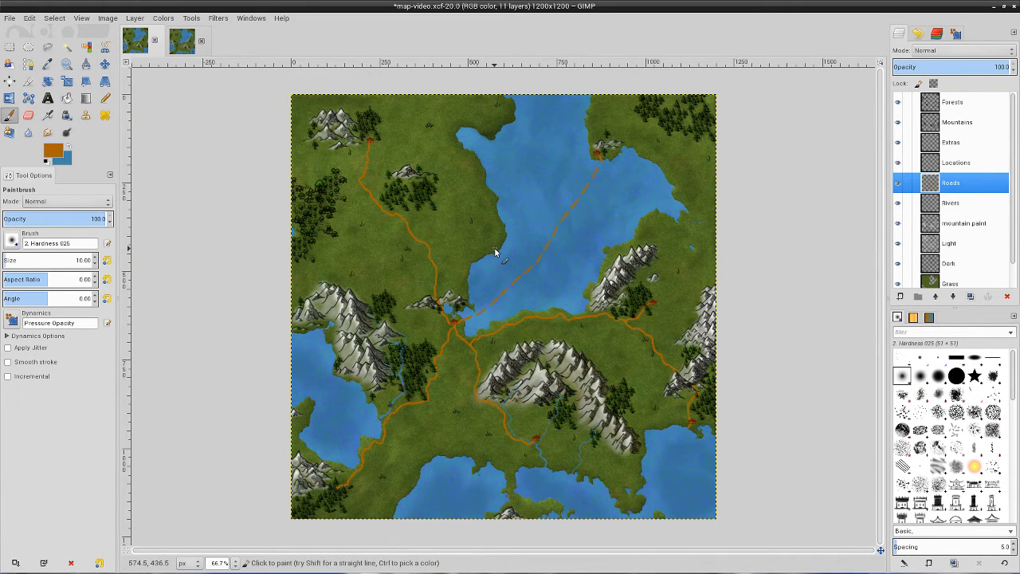
mouse_move(307, 567)
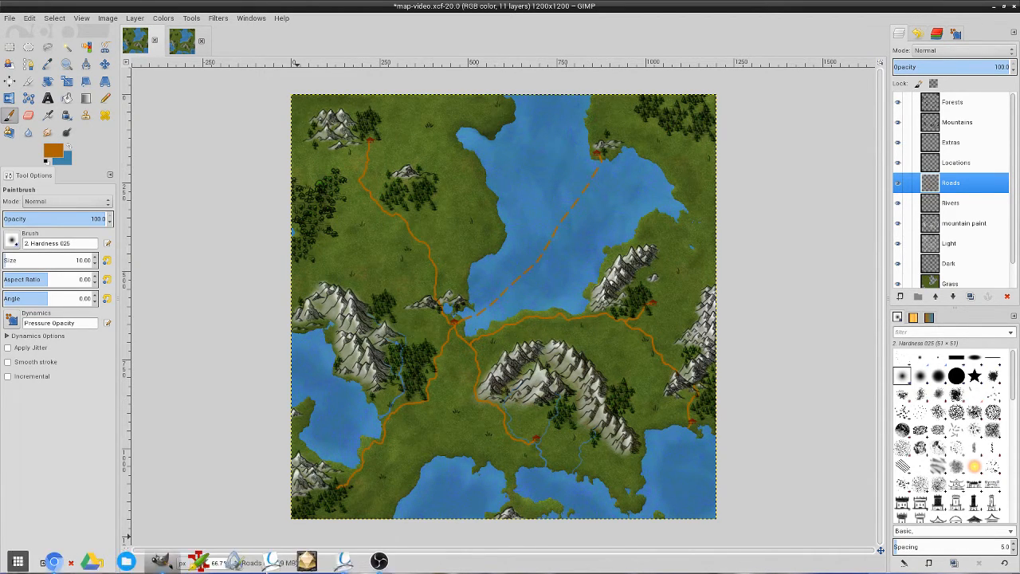
left_click(54, 561)
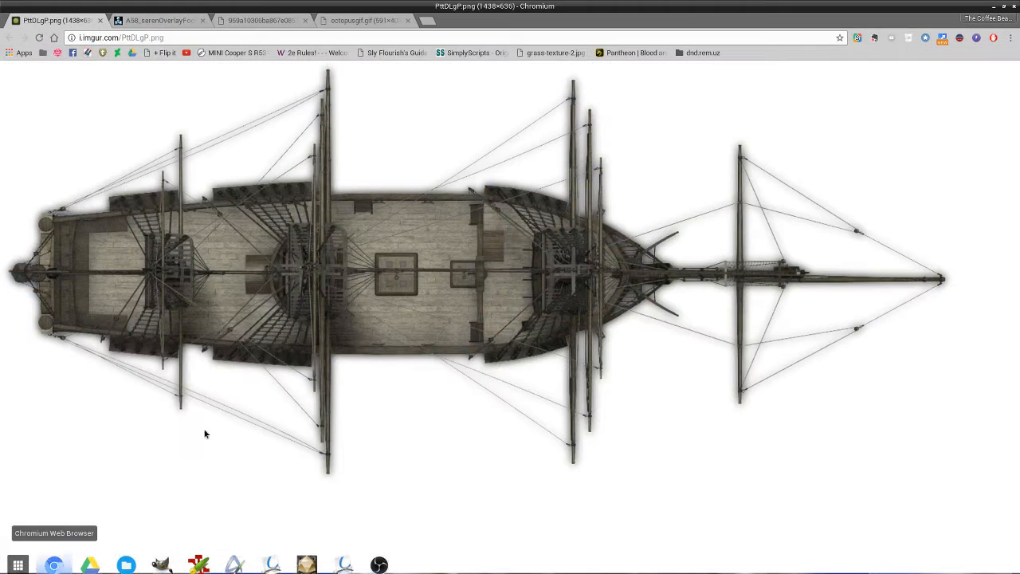
right_click(289, 263)
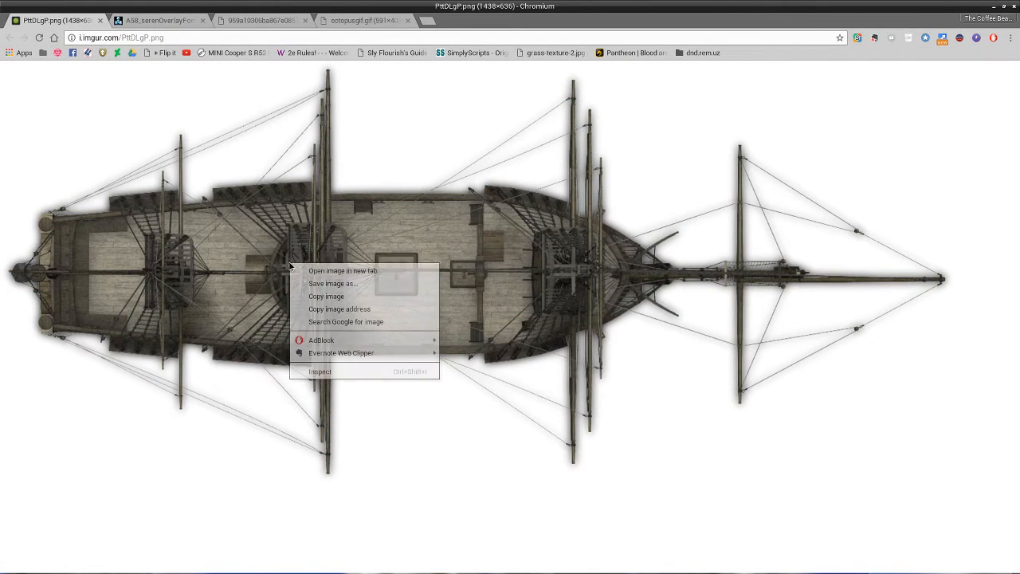
left_click(315, 296)
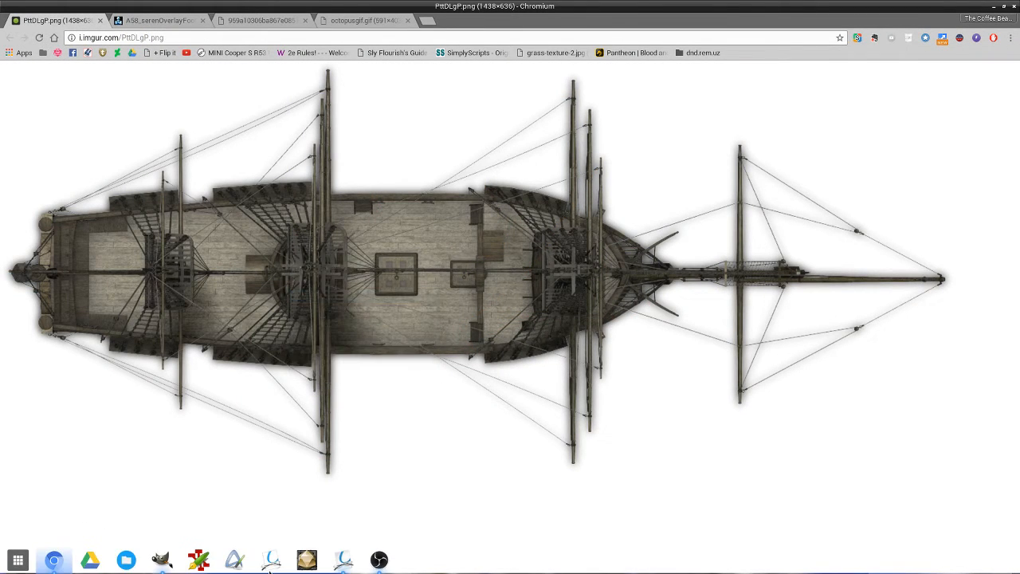
Step: Switch back to GIMP and paste the copied ship image as a new layer above the Roads layer
left_click(163, 562)
right_click(470, 271)
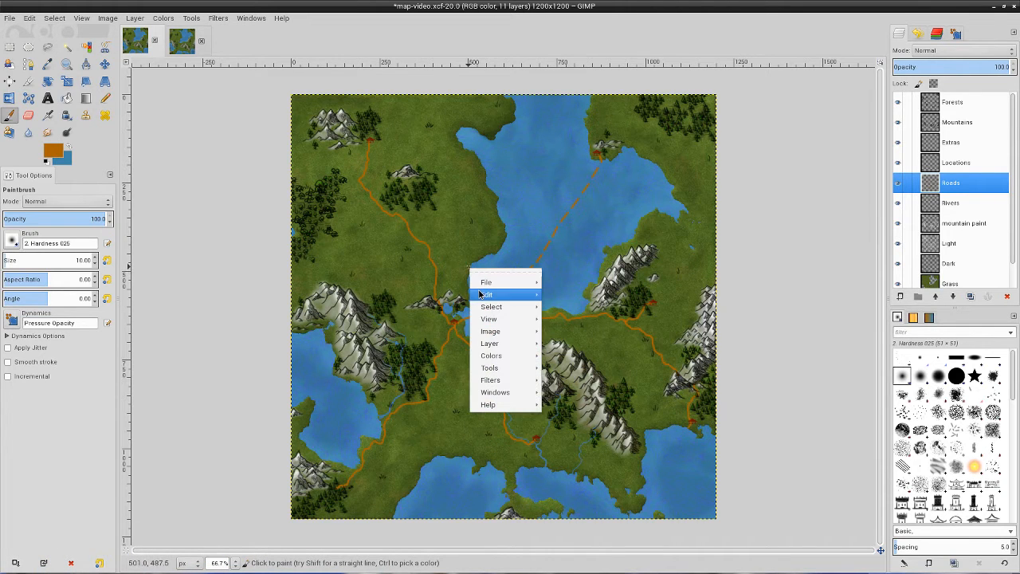
mouse_move(490, 294)
mouse_move(580, 413)
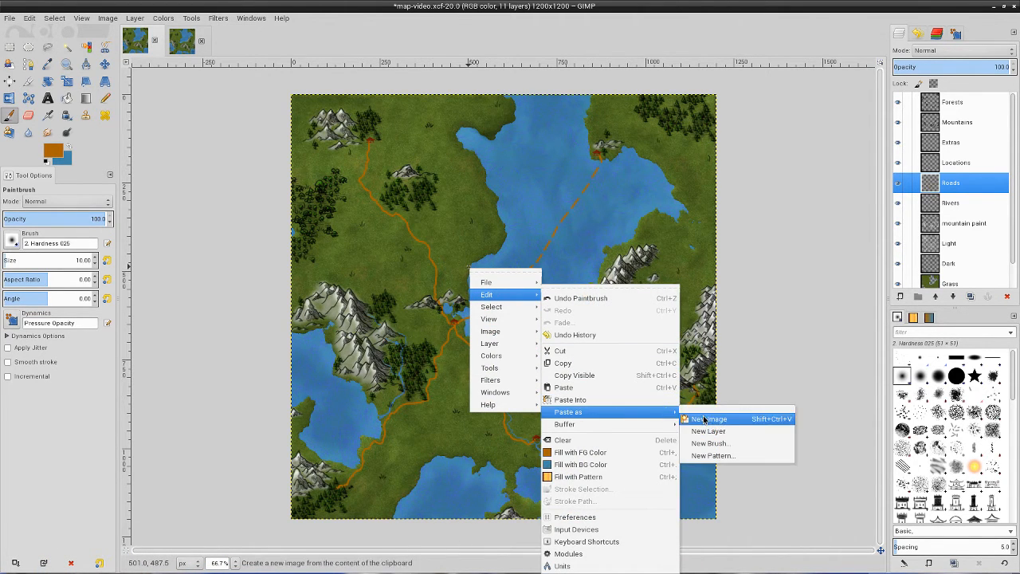
left_click(719, 432)
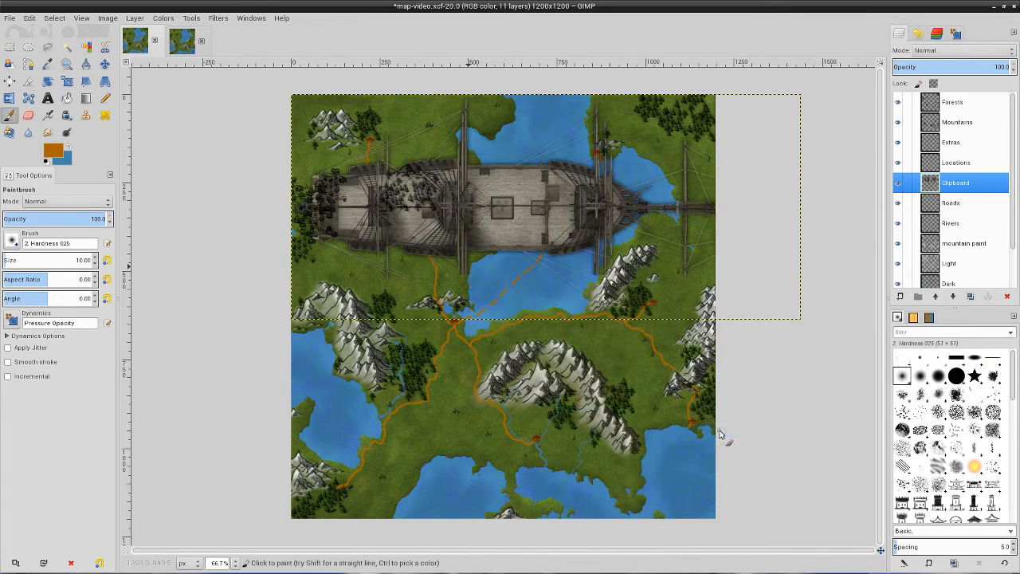
Step: Scale the pasted ship layer down proportionally to about 125 × 55 px
left_click(67, 82)
left_click(518, 213)
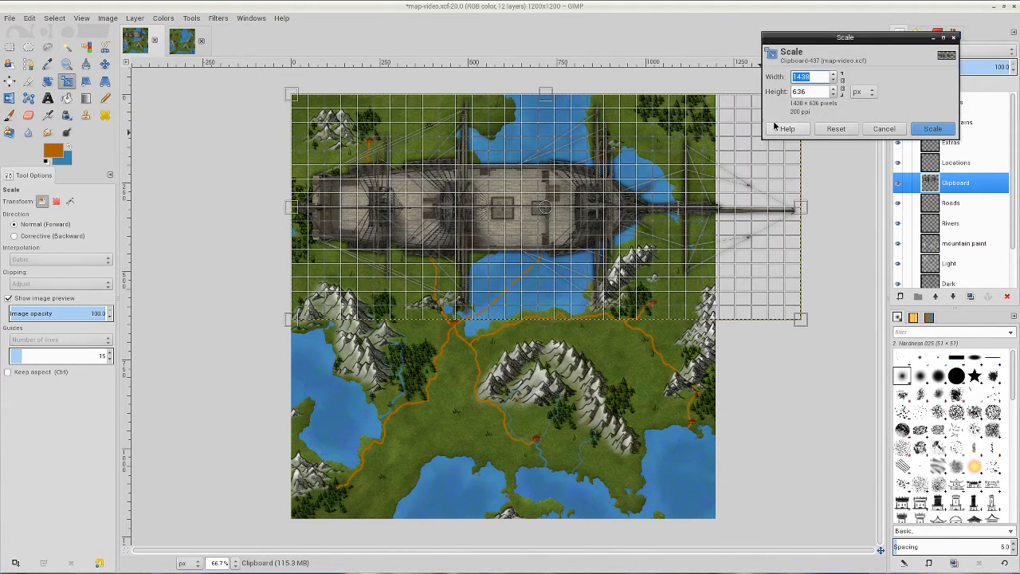
left_click_drag(874, 42, 965, 97)
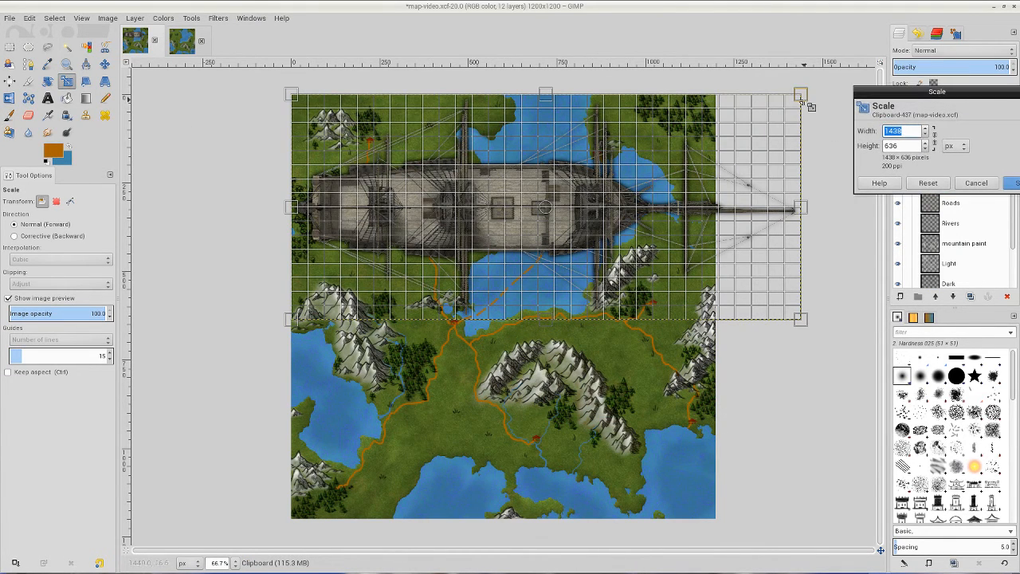
left_click_drag(802, 97, 404, 303)
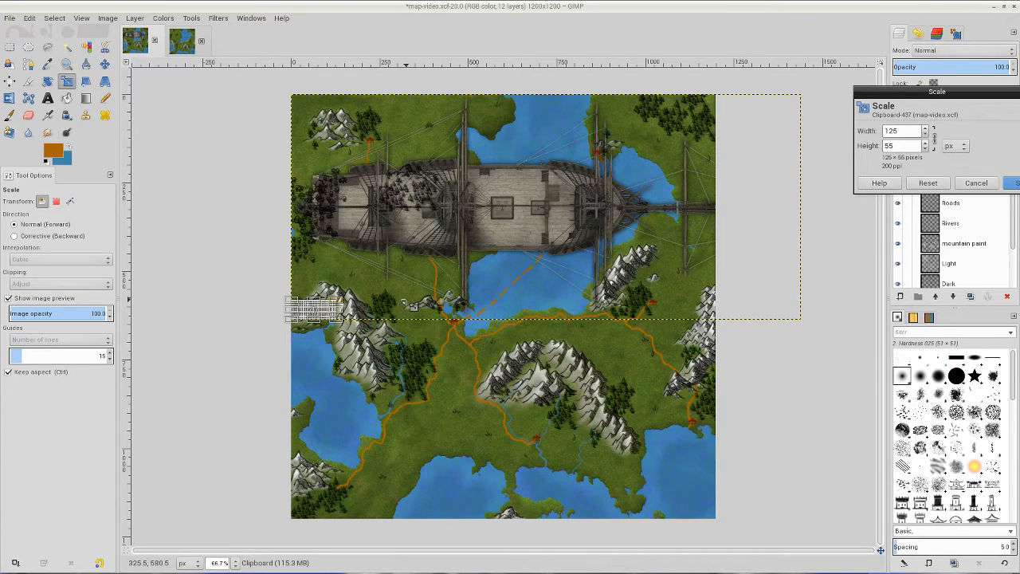
left_click(1013, 183)
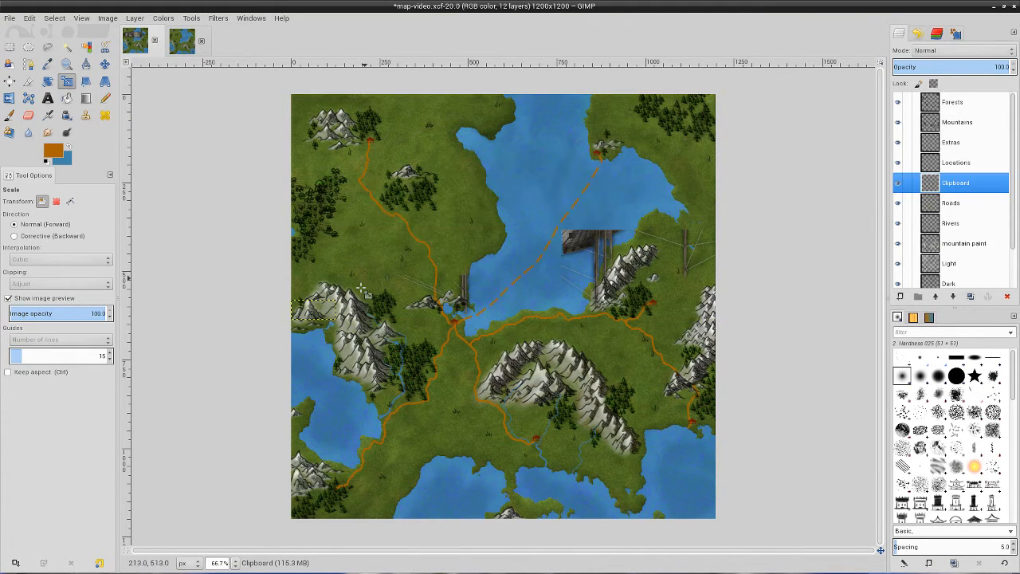
Step: Move the ship from the western mountains onto the dashed route at the southwestern end of the large lake
left_click(105, 62)
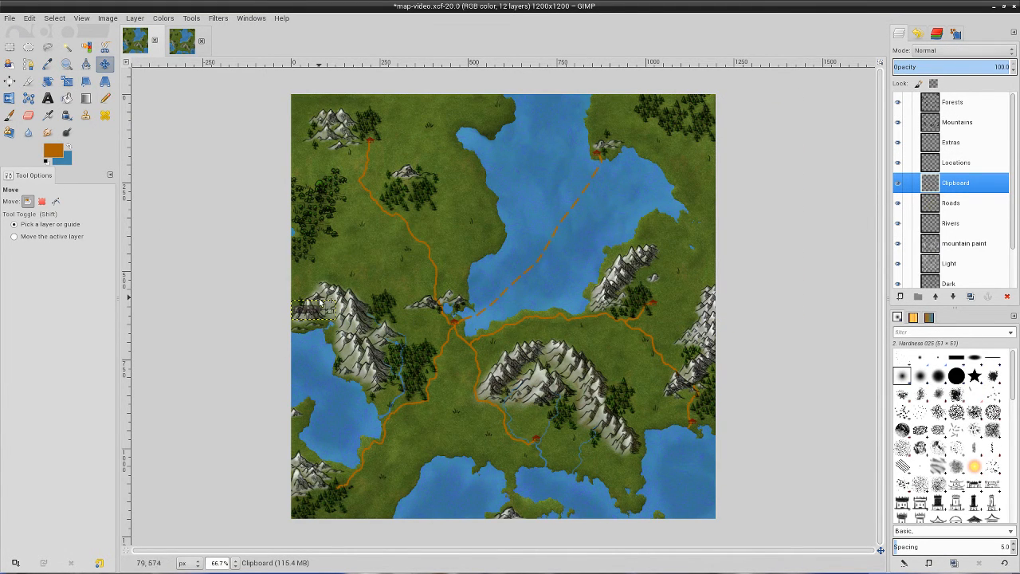
left_click_drag(305, 313, 494, 301)
left_click(56, 200)
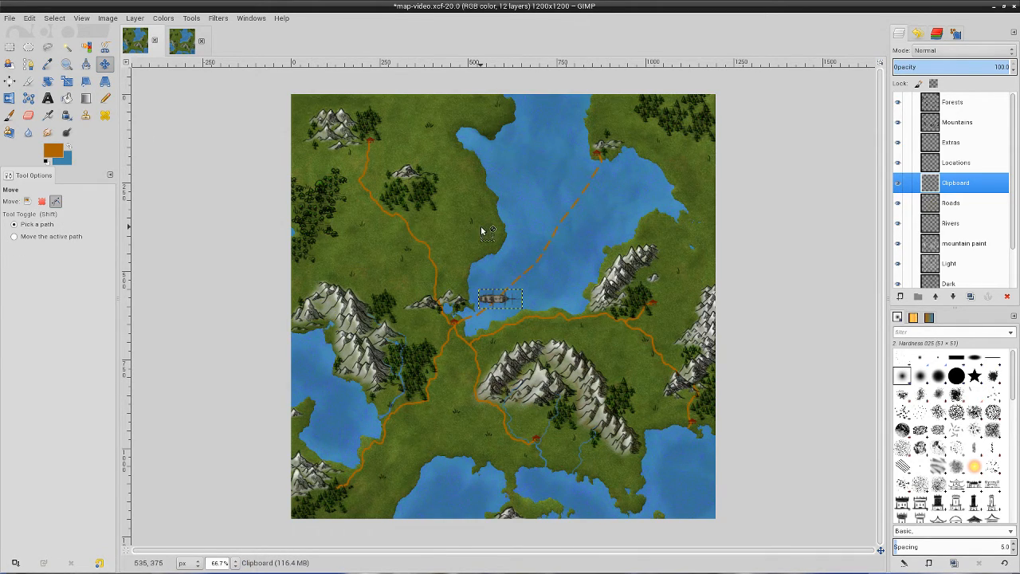
Step: Scale the ship layer down further to about 58 × 26 px
key("1")
scroll(481, 278, "up", 1)
scroll(481, 183, "down", 2)
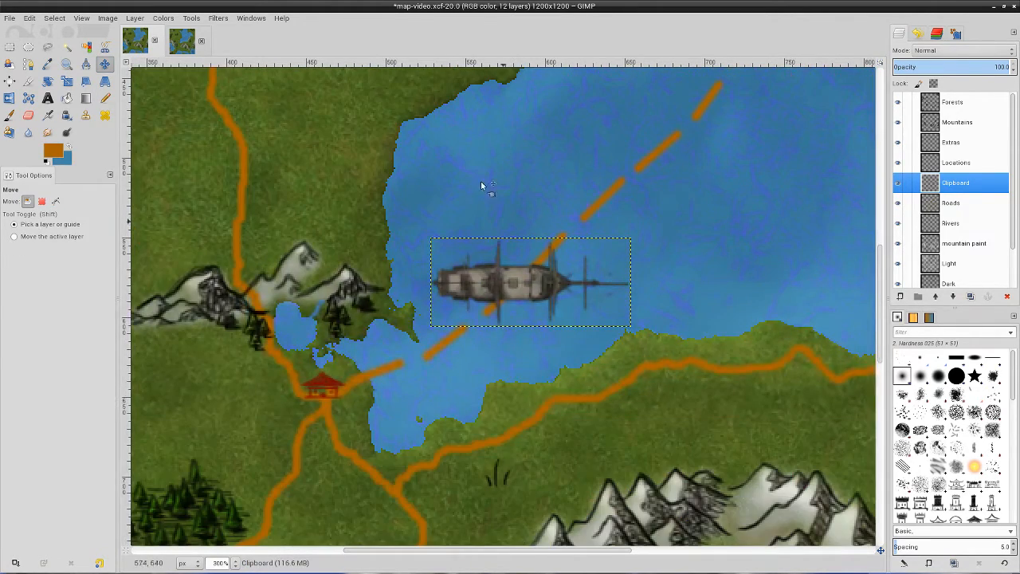
left_click(70, 82)
left_click(510, 281)
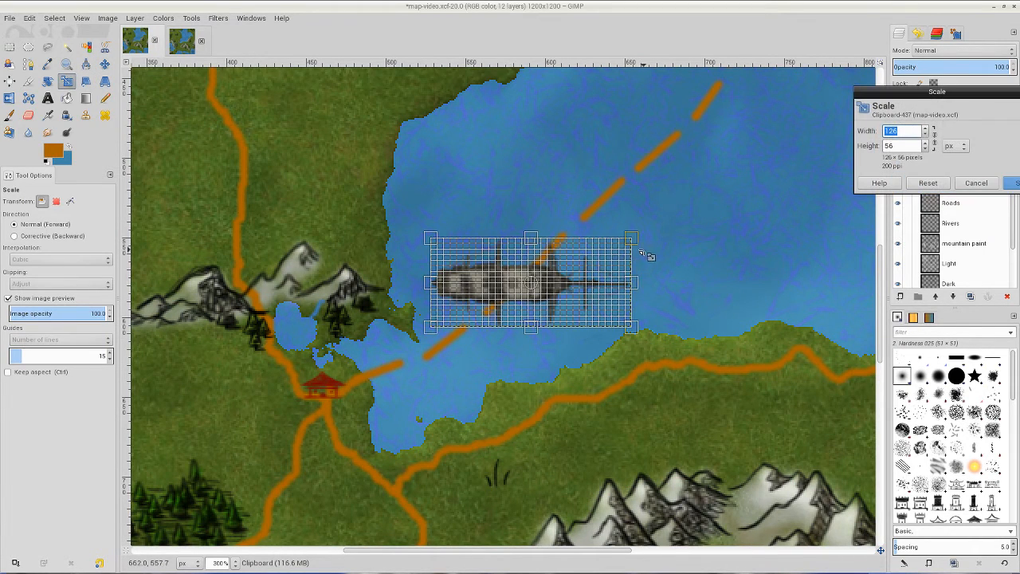
left_click_drag(594, 251, 524, 292)
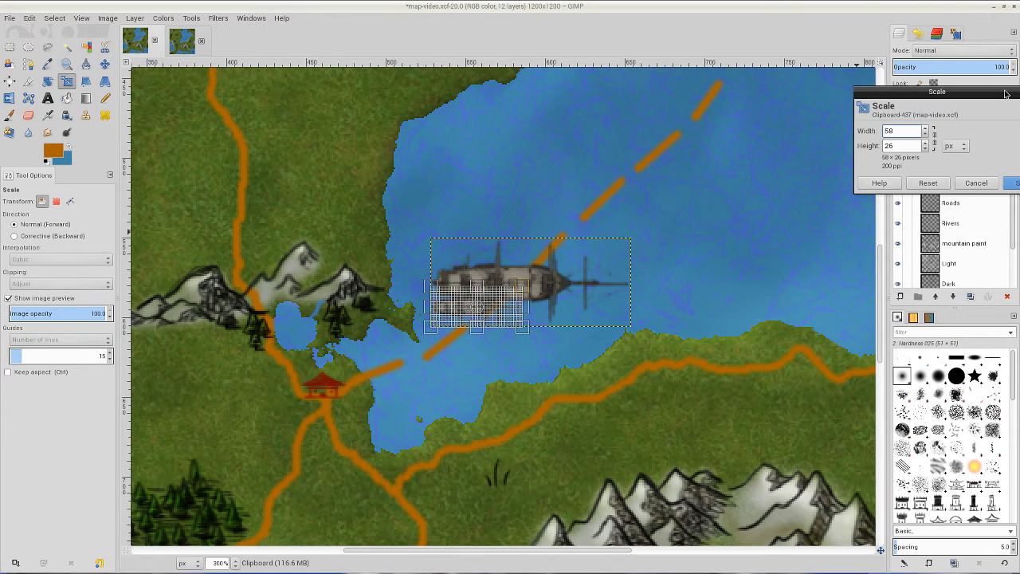
left_click_drag(1005, 94, 882, 81)
left_click(899, 173)
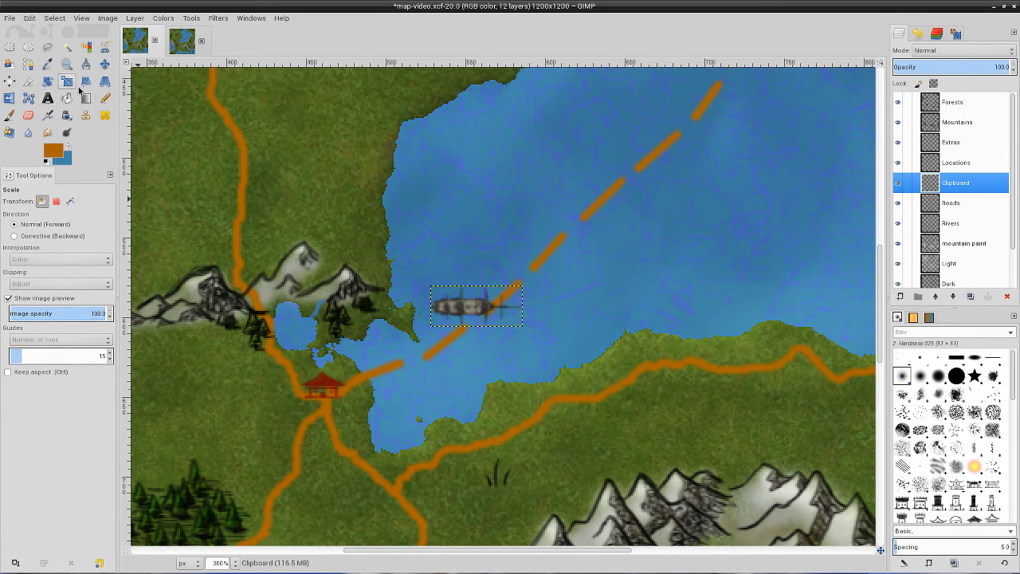
Step: Rotate the ship counterclockwise so its bow points northeast along the dashed lake route
left_click(47, 80)
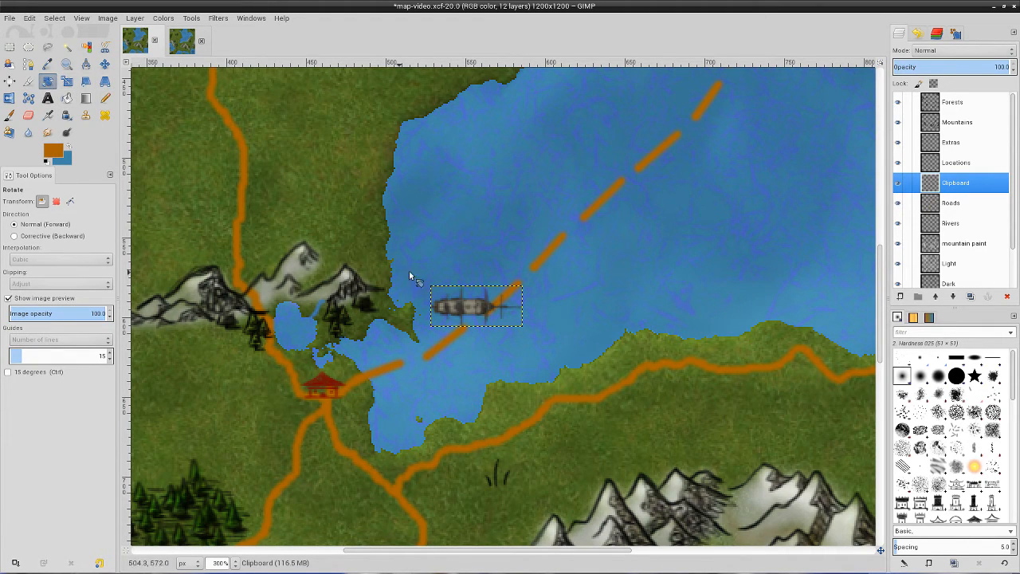
left_click(481, 300)
left_click_drag(501, 305, 507, 292)
left_click(356, 268)
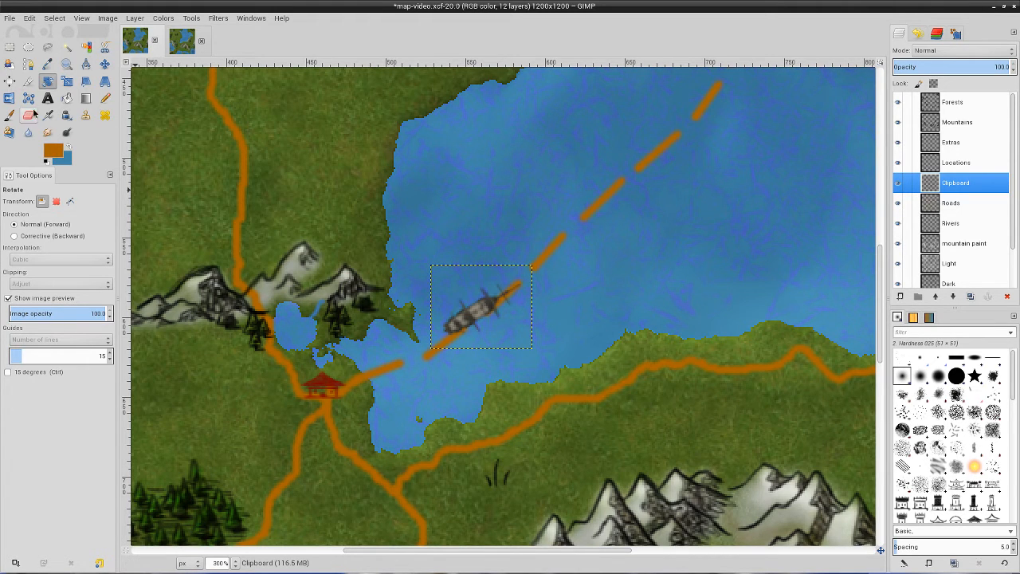
Step: Move the rotated ship northeast along the dashed route, onto the dash farther out in the lake
left_click(106, 66)
left_click_drag(487, 324, 542, 256)
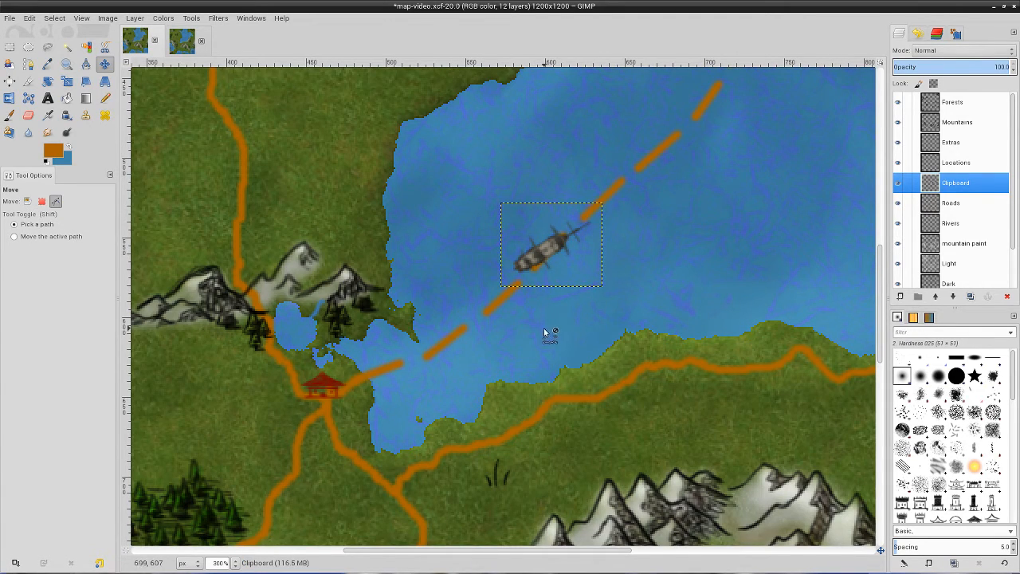
scroll(542, 329, "down", 4)
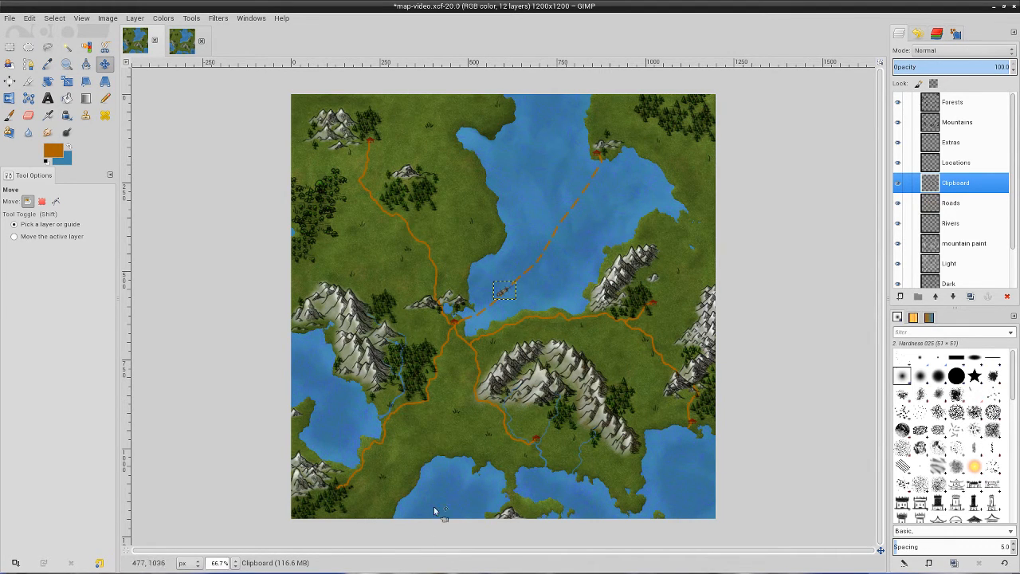
Step: Switch to Chromium and copy the octopus image octopusgif.gif
mouse_move(235, 562)
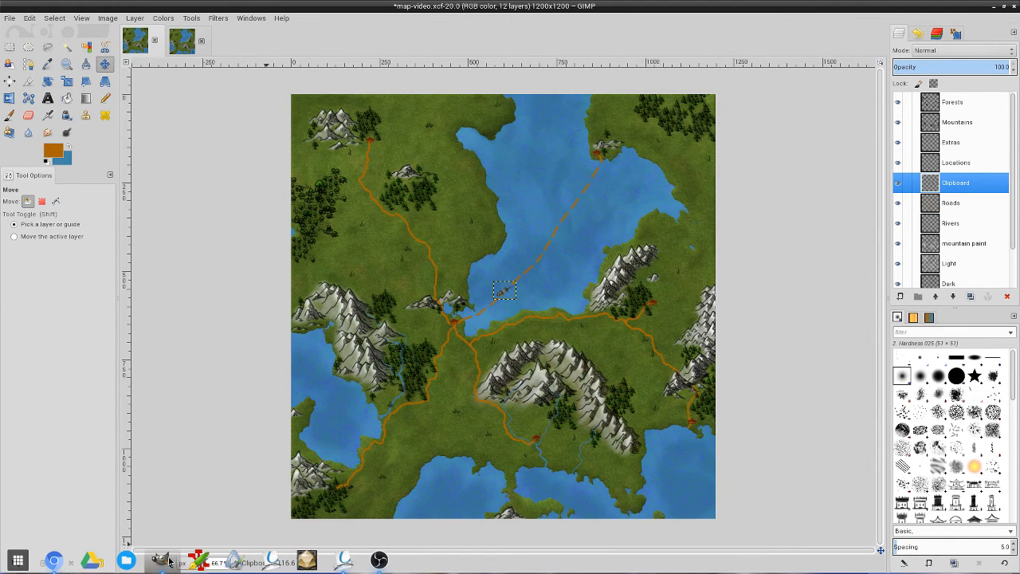
left_click(53, 560)
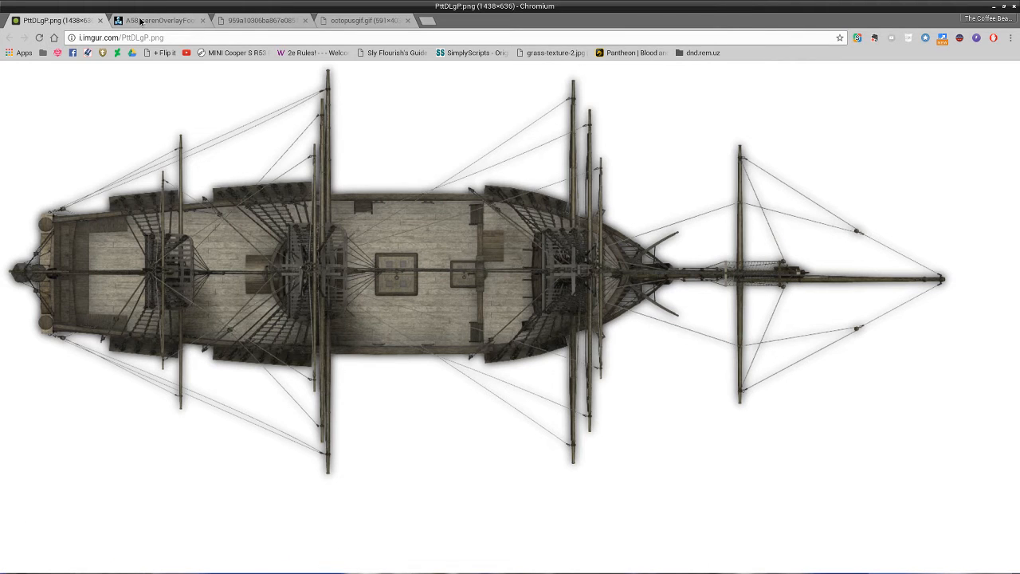
left_click(360, 20)
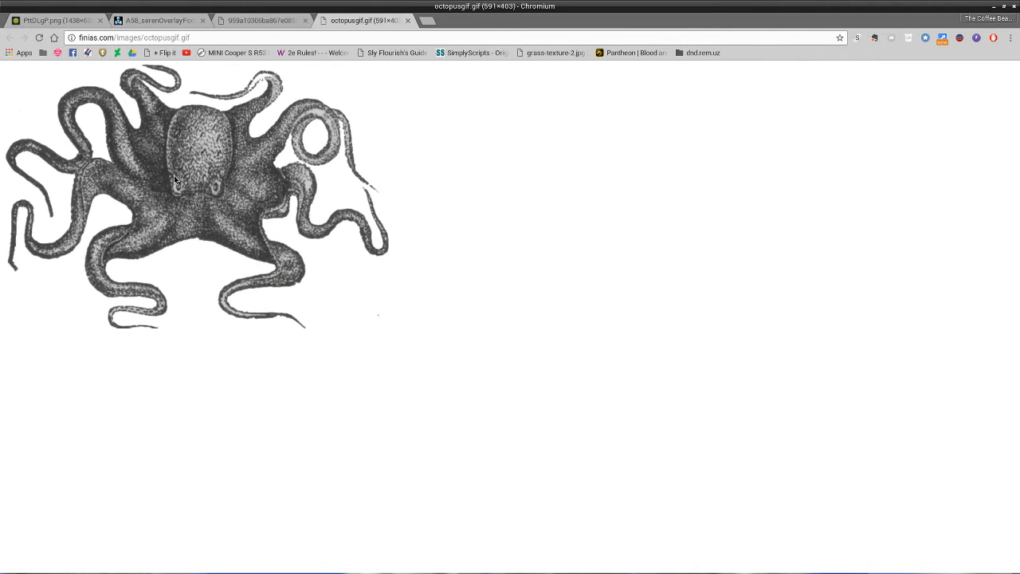
right_click(200, 161)
left_click(239, 196)
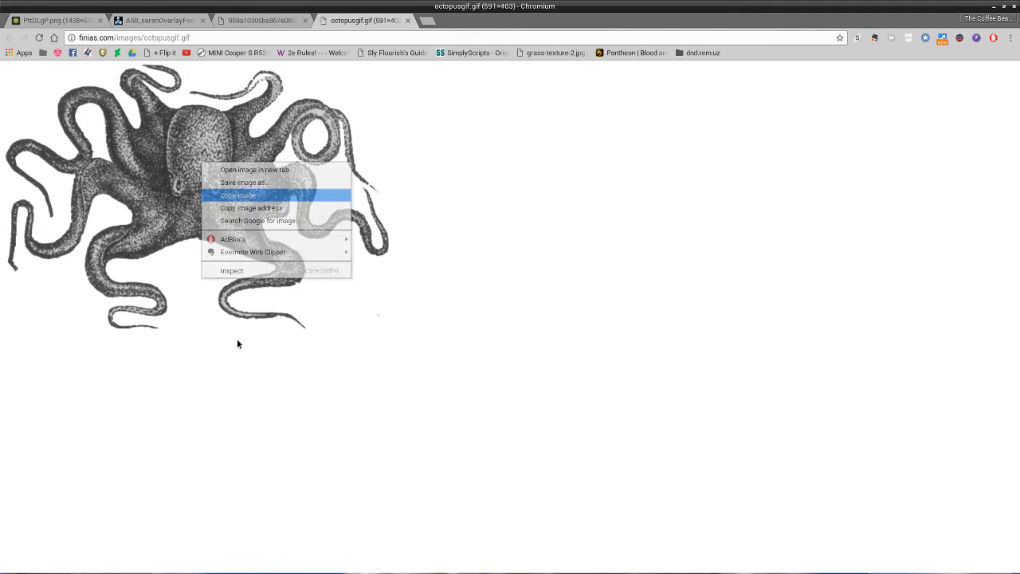
Step: Switch back to GIMP and paste the copied octopus image as a new layer above the ship layer
left_click(160, 560)
right_click(439, 318)
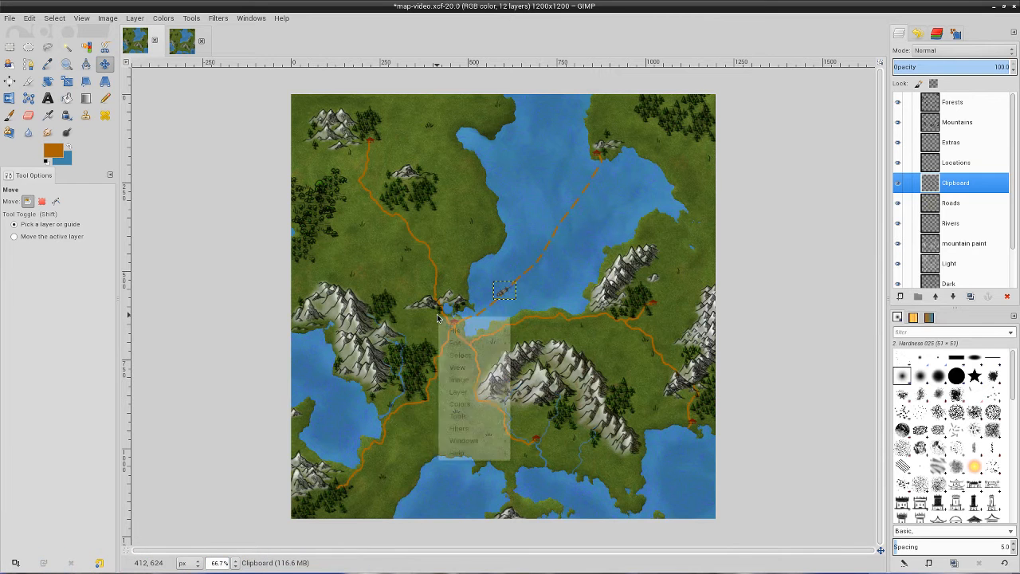
mouse_move(455, 348)
mouse_move(558, 411)
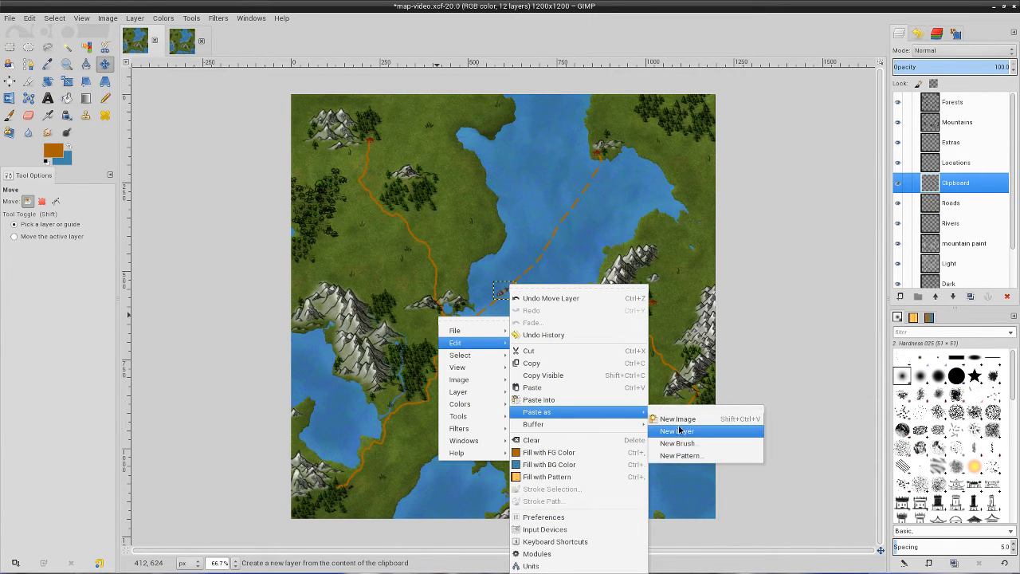
left_click(686, 436)
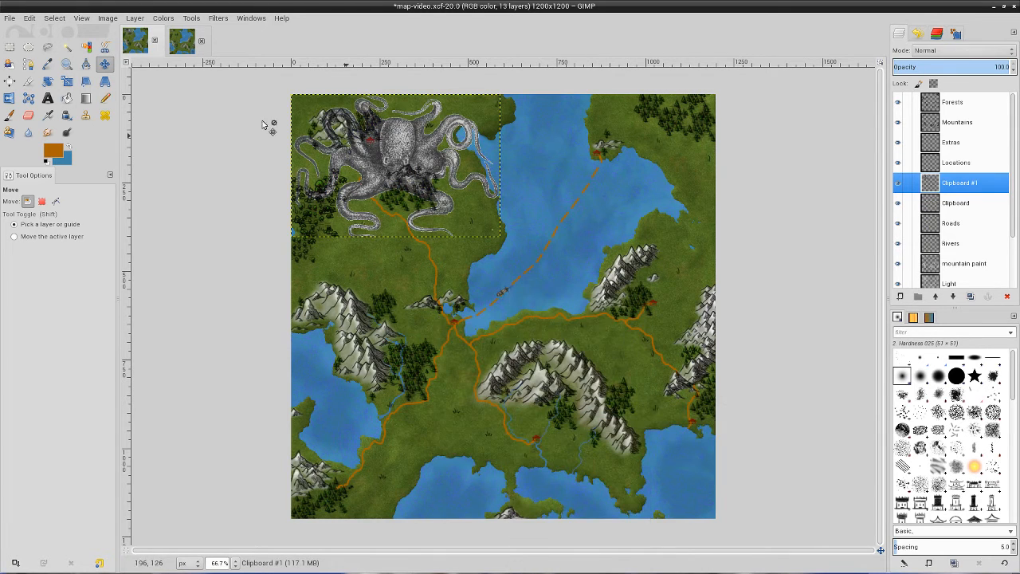
Step: Move the octopus over the large lake and scale it proportionally to about 125 × 85 px
left_click_drag(403, 151, 584, 210)
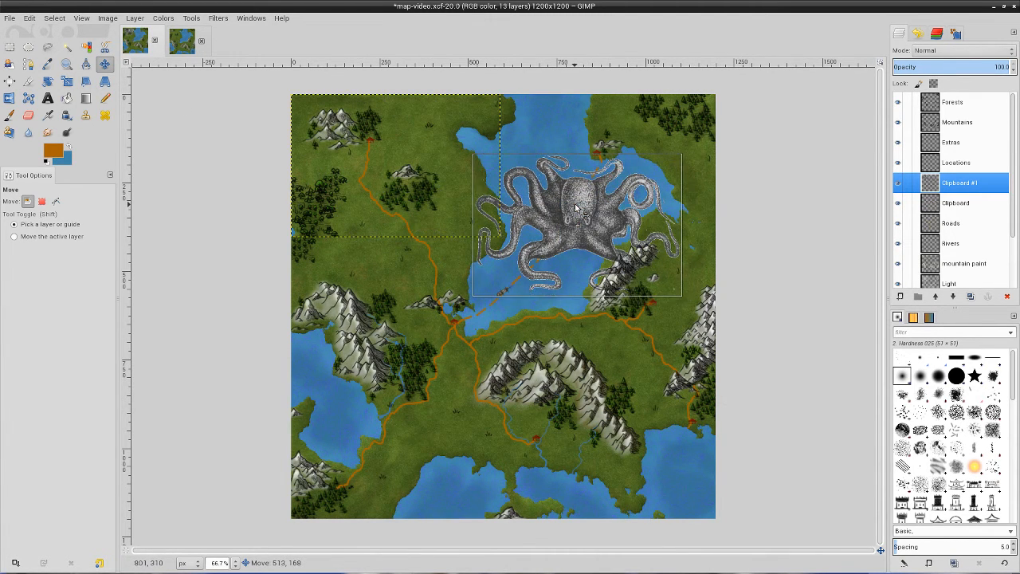
left_click(67, 80)
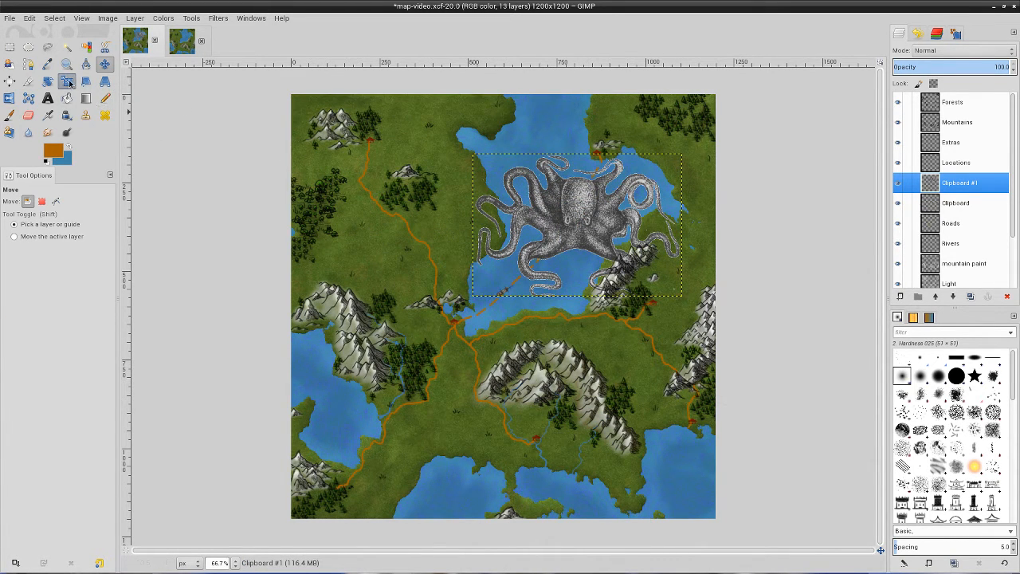
left_click(602, 216)
left_click_drag(687, 162, 519, 271)
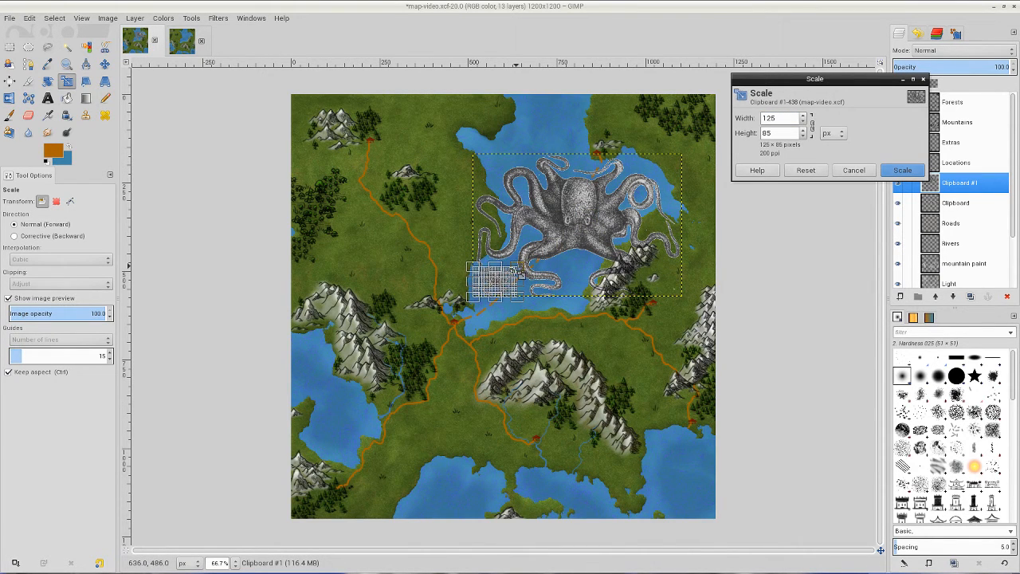
left_click(902, 170)
Step: Move the small octopus to the middle of the large lake, just east of the dashed route and ahead of the ship
scroll(510, 300, "up", 4, "ctrl")
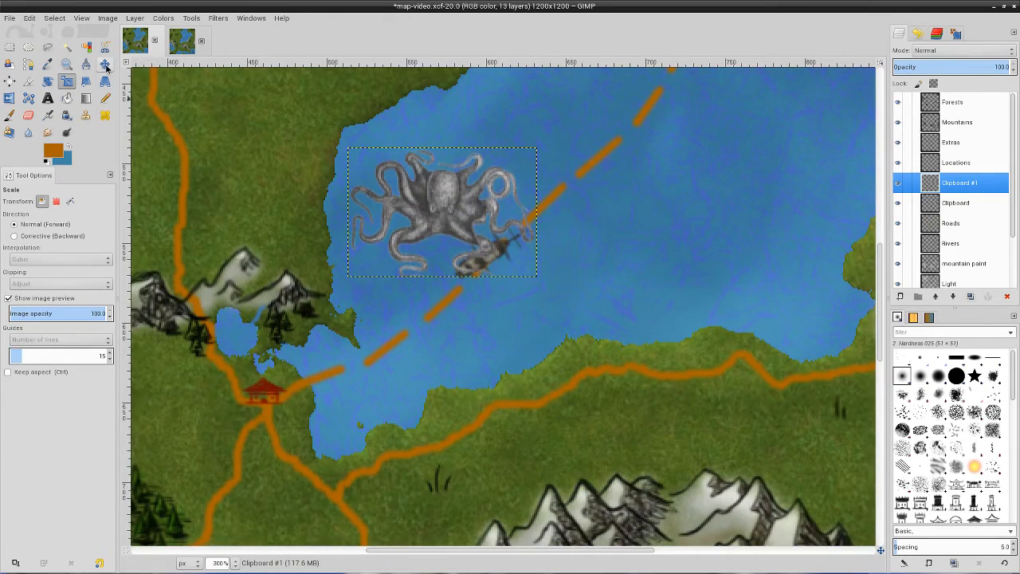
left_click(105, 65)
left_click_drag(368, 251, 576, 104)
scroll(740, 233, "up", 3)
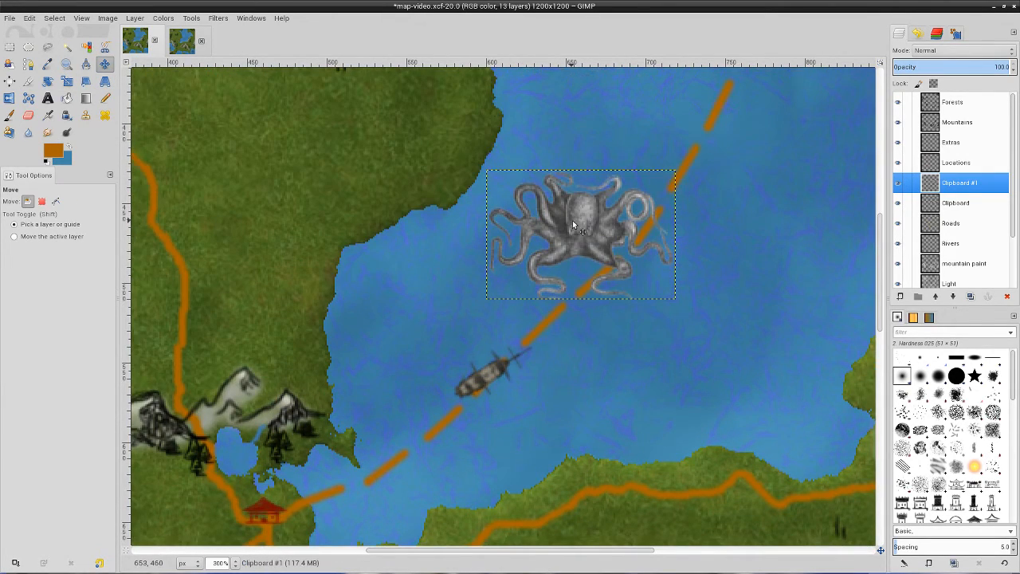
left_click_drag(572, 220, 745, 170)
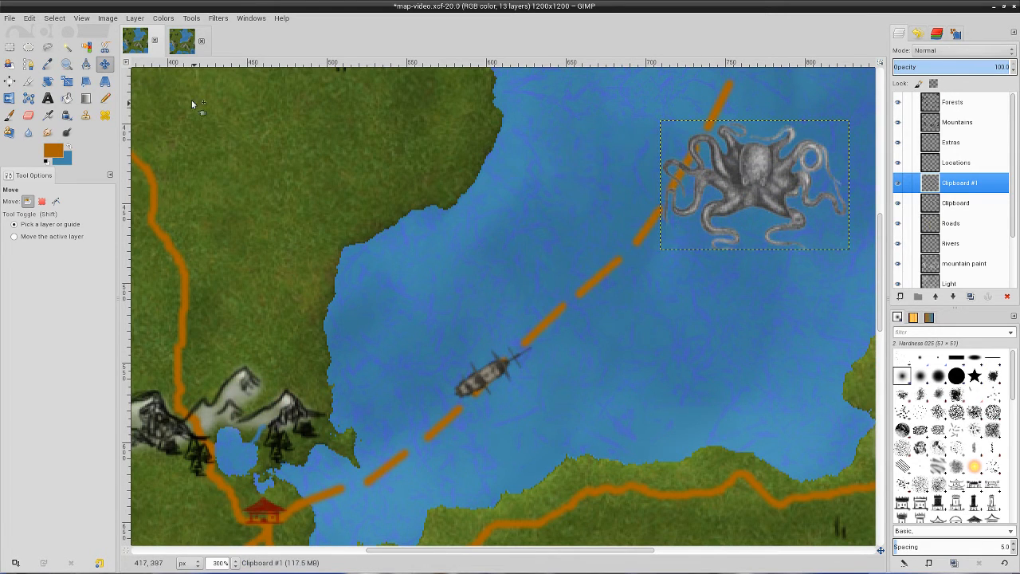
Step: Rotate the octopus layer by -39.48 degrees about its centre
left_click(47, 81)
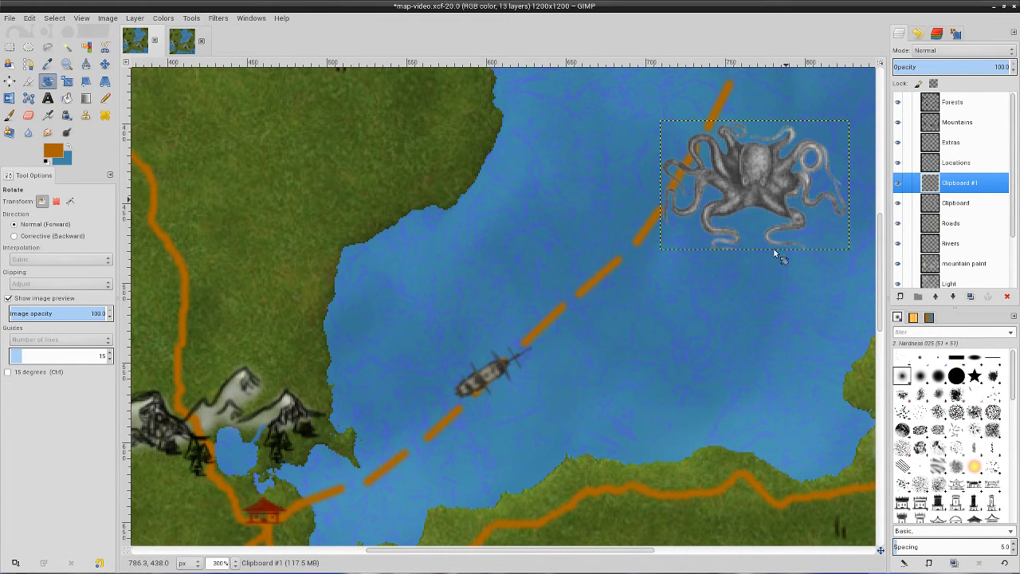
left_click_drag(777, 255, 801, 139)
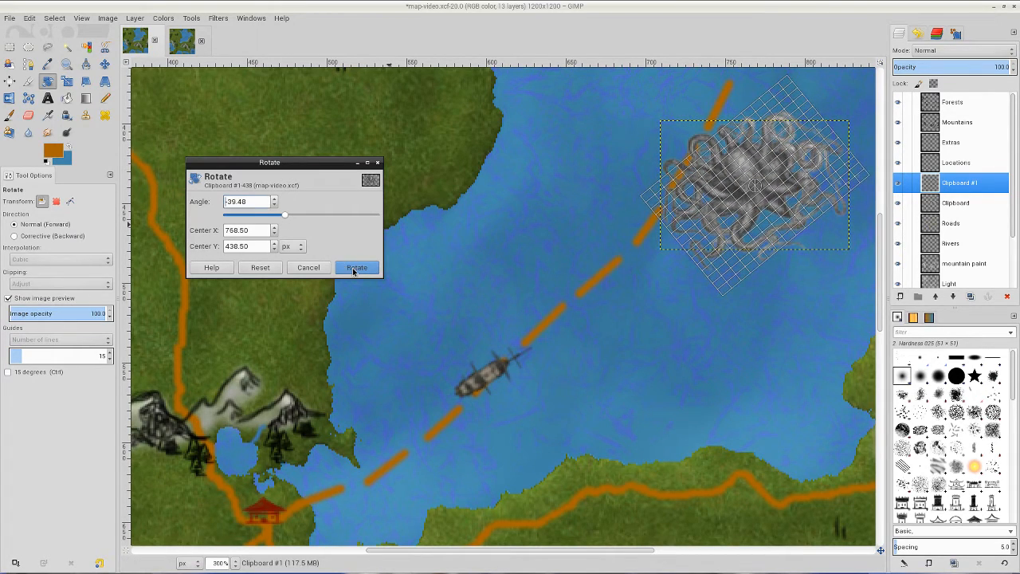
left_click(354, 269)
scroll(789, 319, "up", 5)
left_click_drag(761, 432, 756, 272)
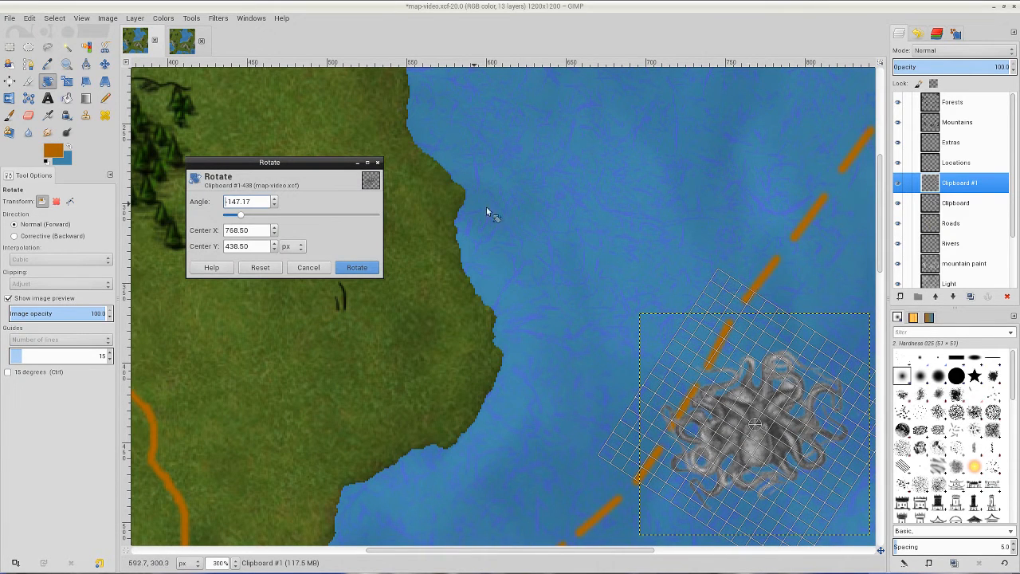
left_click(354, 267)
Step: Move the rotated octopus north in the large lake, onto the west side of the dashed route below the northern settlement
left_click(104, 64)
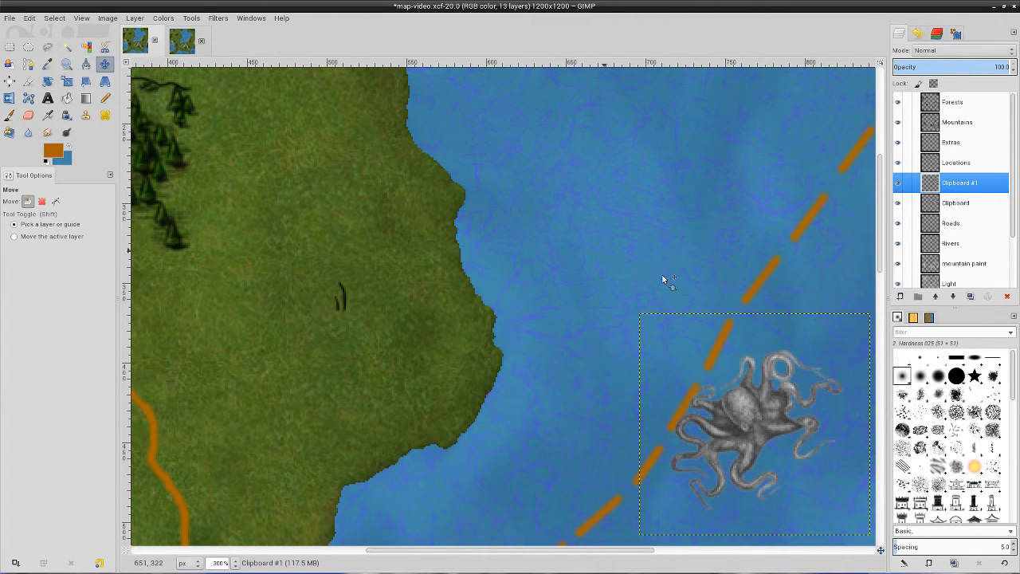
left_click_drag(740, 408, 728, 202)
scroll(898, 202, "down", 3)
scroll(732, 268, "down", 1)
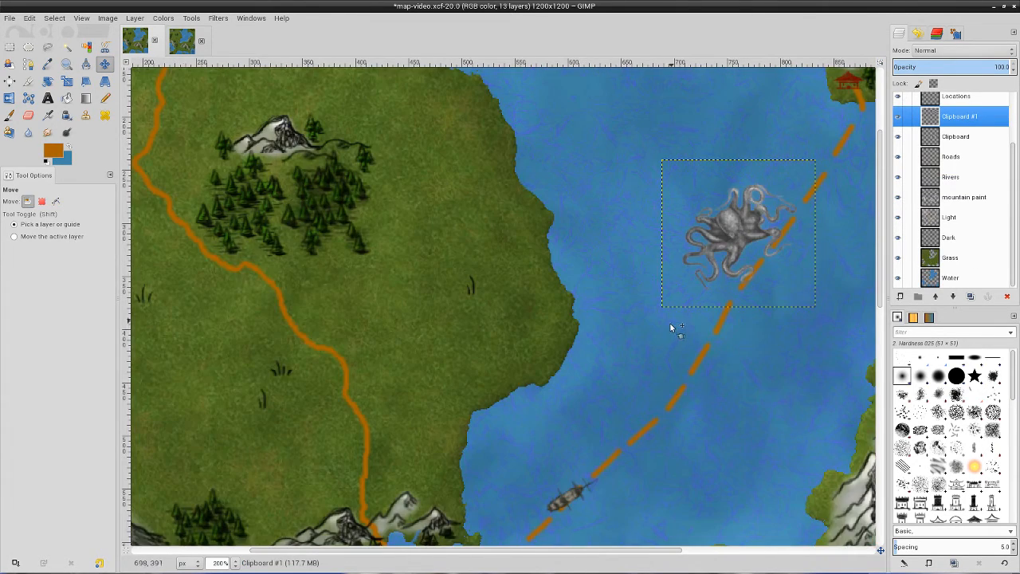
scroll(670, 329, "down", 1)
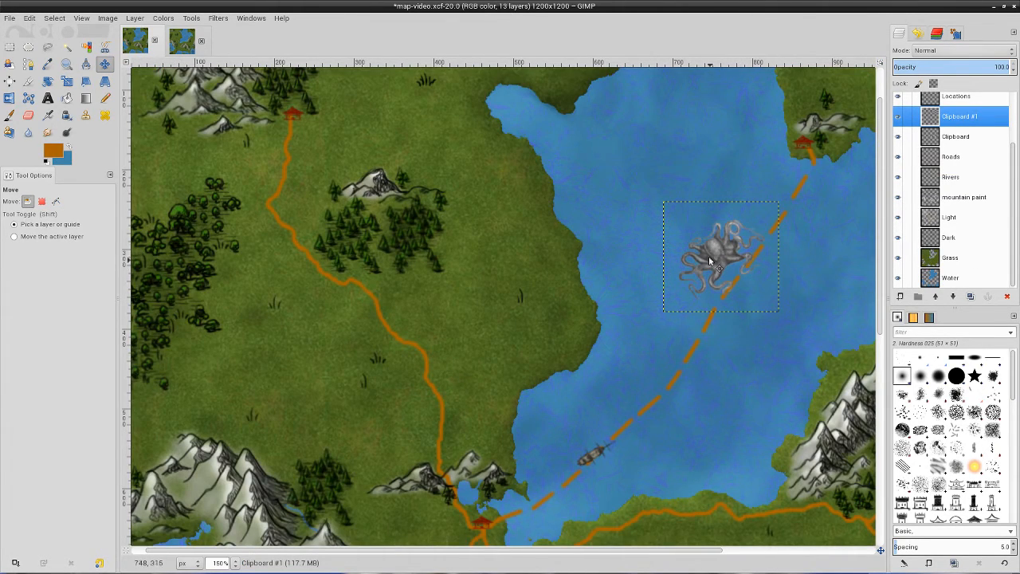
Step: Reorder the octopus and ship layers so both sit directly above the Extras layer, with the octopus on top
scroll(962, 186, "up", 1)
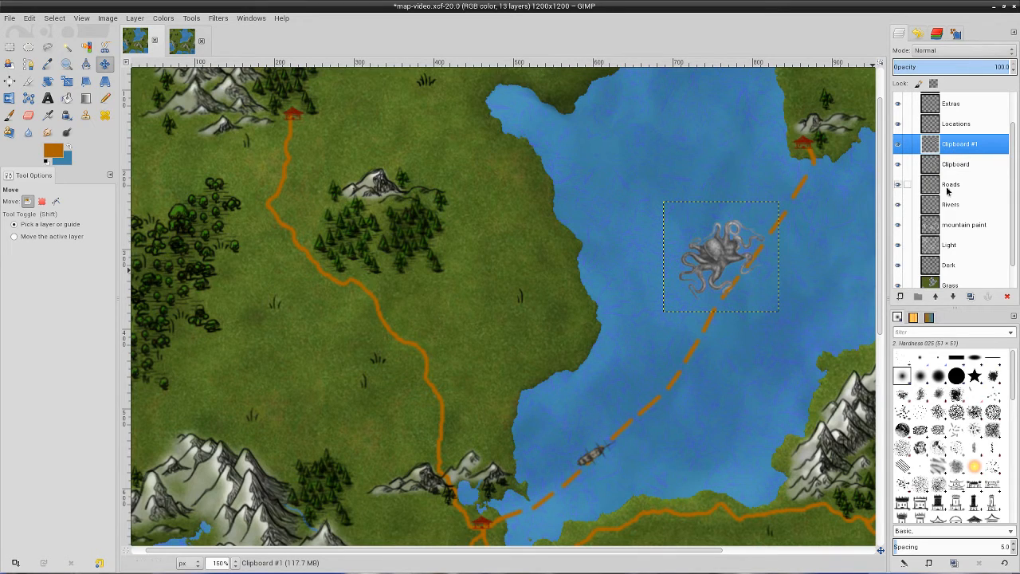
scroll(948, 157, "up", 1)
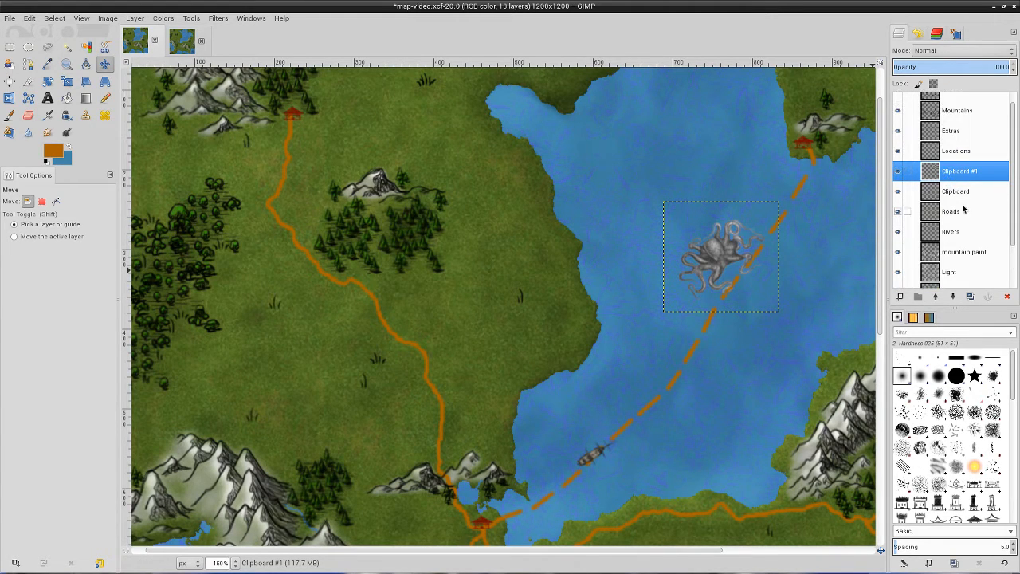
left_click_drag(956, 170, 952, 122)
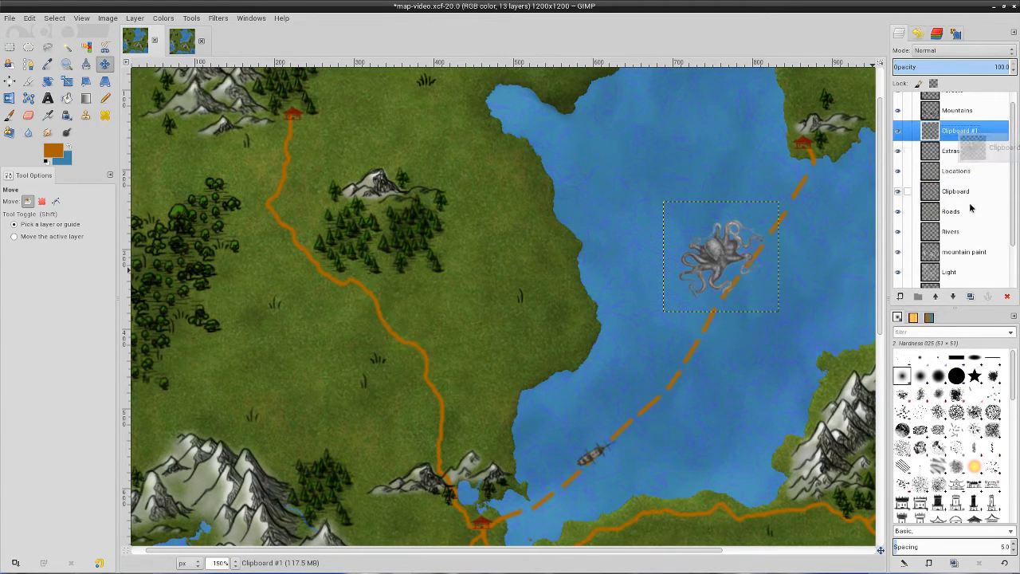
left_click_drag(955, 193, 967, 159)
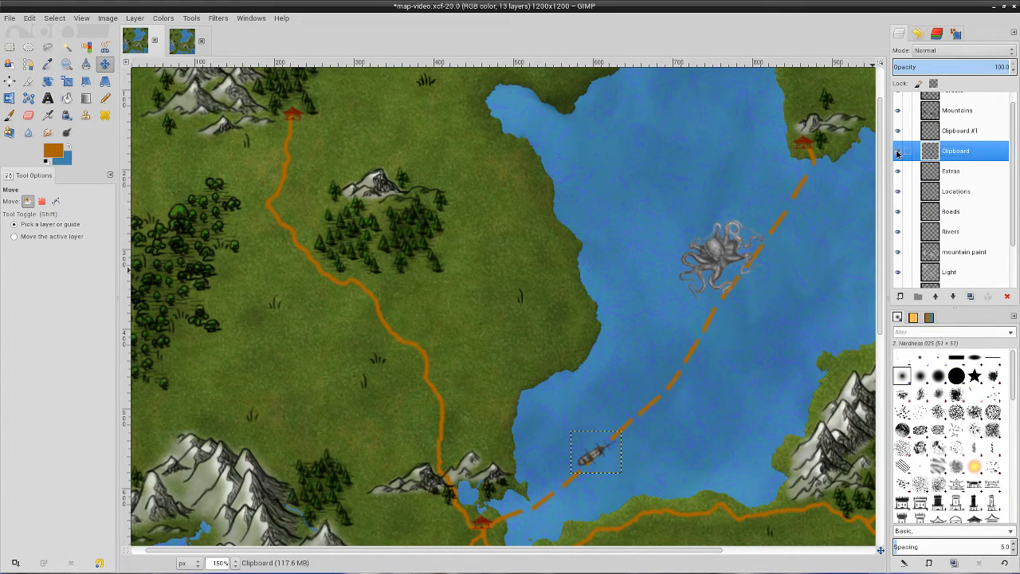
Step: Toggle the ship layer's visibility to identify it, and merge it down into the Extras layer
left_click(897, 151)
left_click(897, 151)
right_click(966, 153)
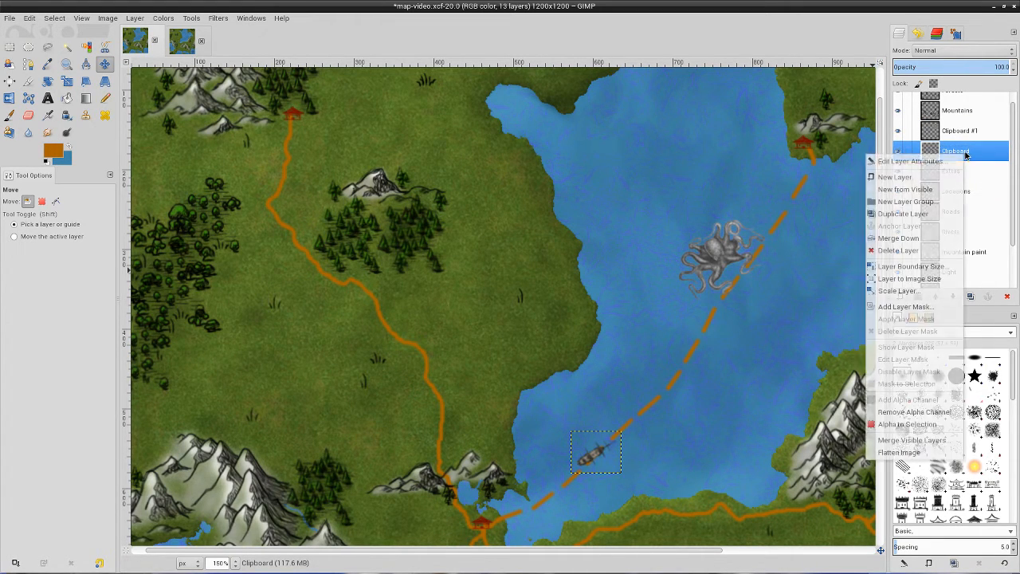
left_click(924, 240)
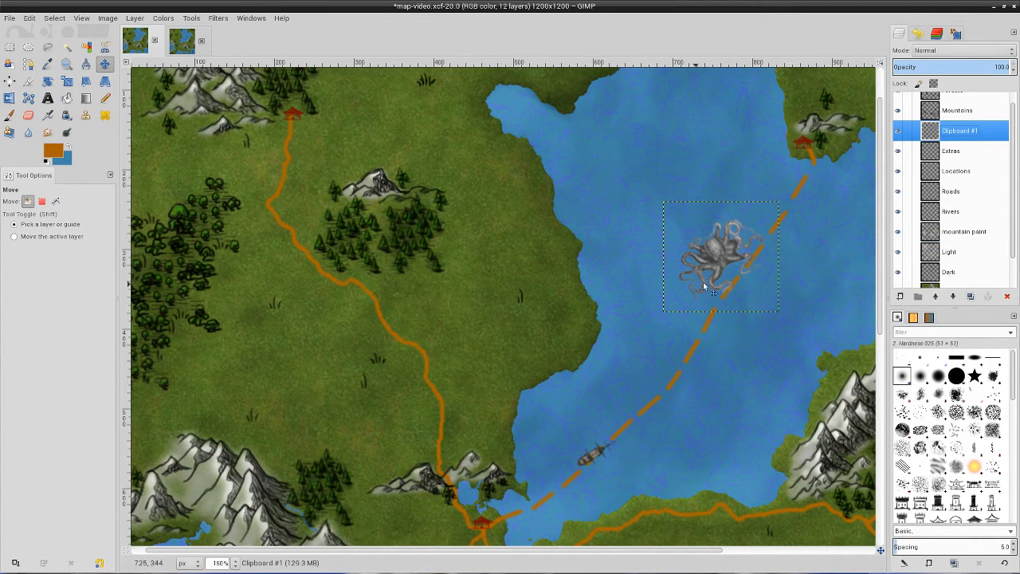
Step: Lower the octopus layer's opacity to 50
left_click(1013, 74)
left_click(1013, 74)
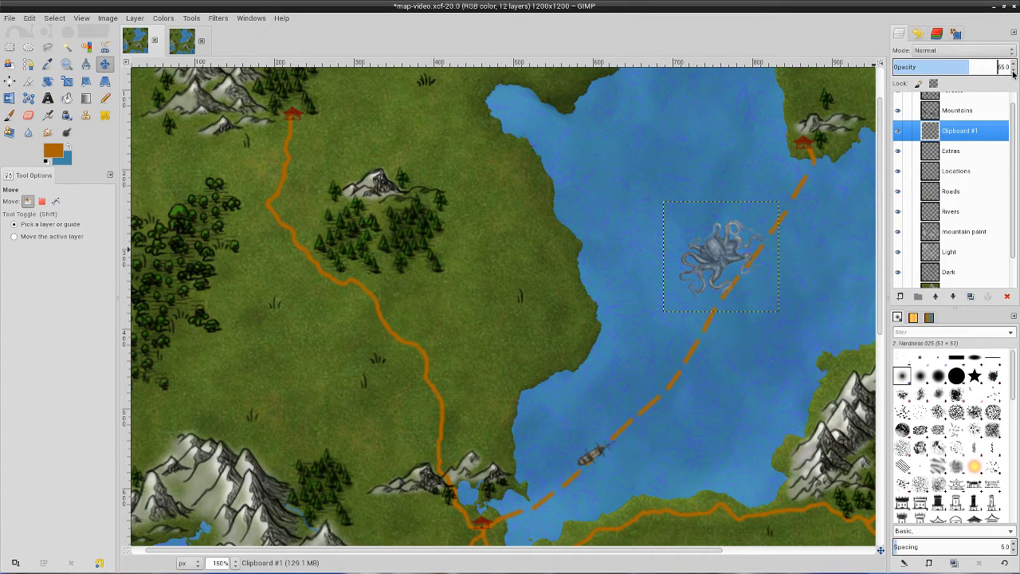
left_click(1013, 74)
scroll(739, 310, "down", 2)
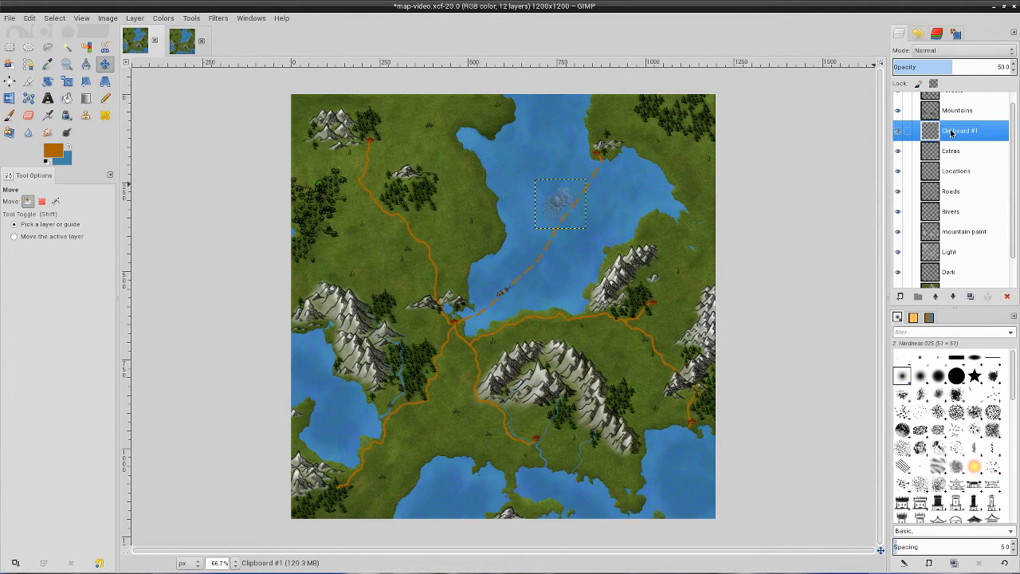
Step: Select the Extras layer, switch to Chromium and copy the compass rose image
left_click(970, 151)
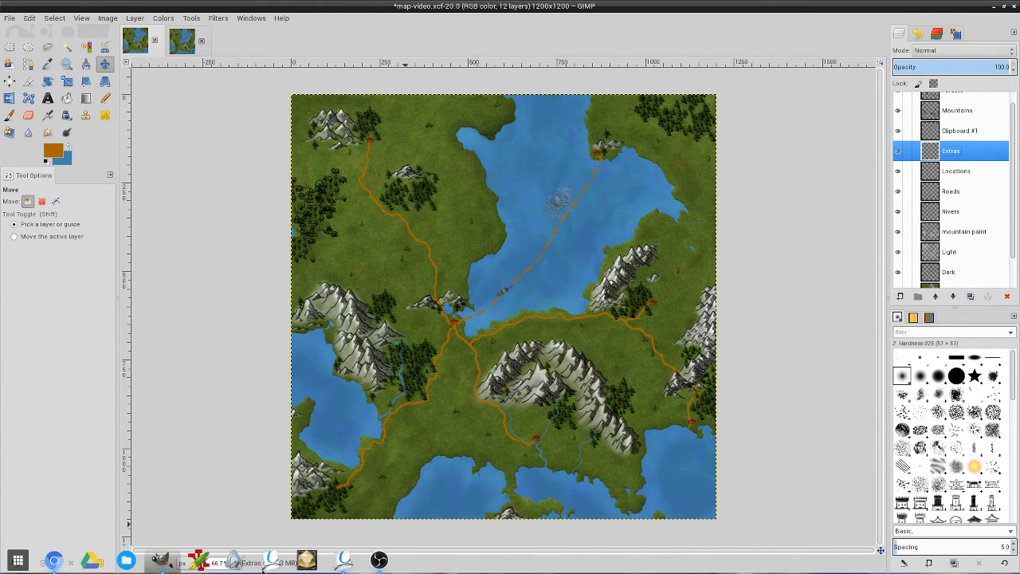
left_click(166, 563)
left_click(239, 21)
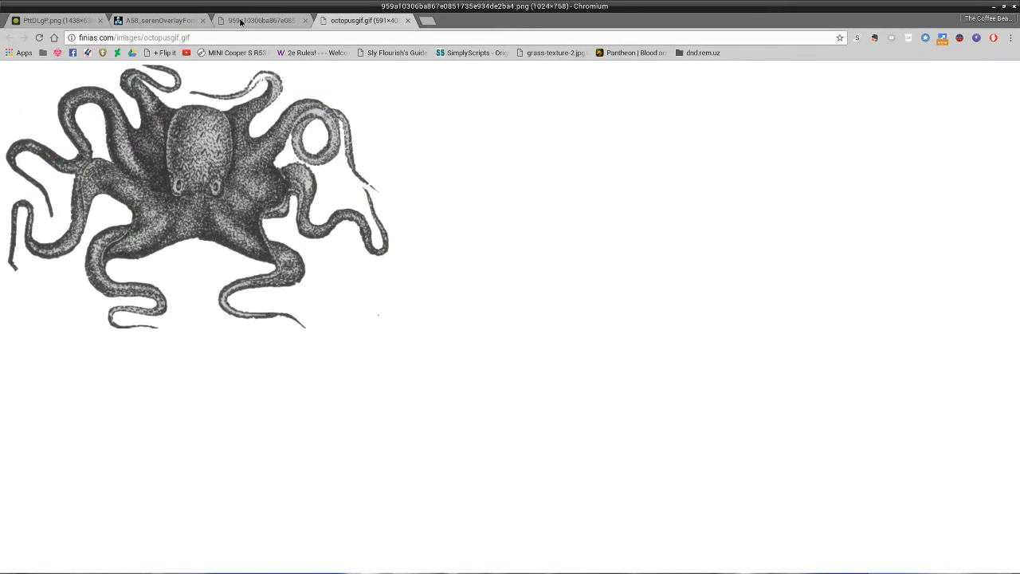
right_click(367, 277)
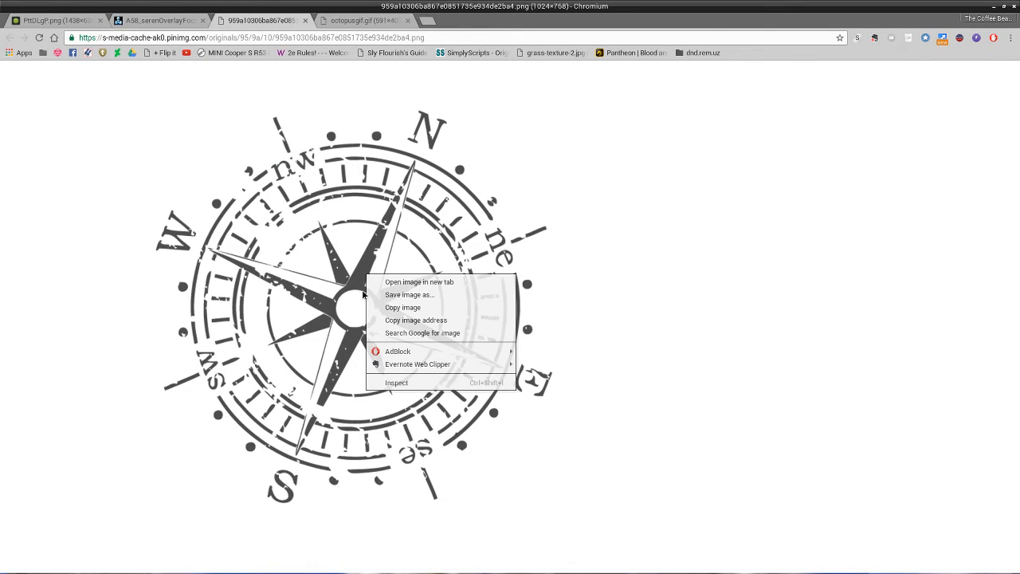
left_click(401, 310)
mouse_move(235, 562)
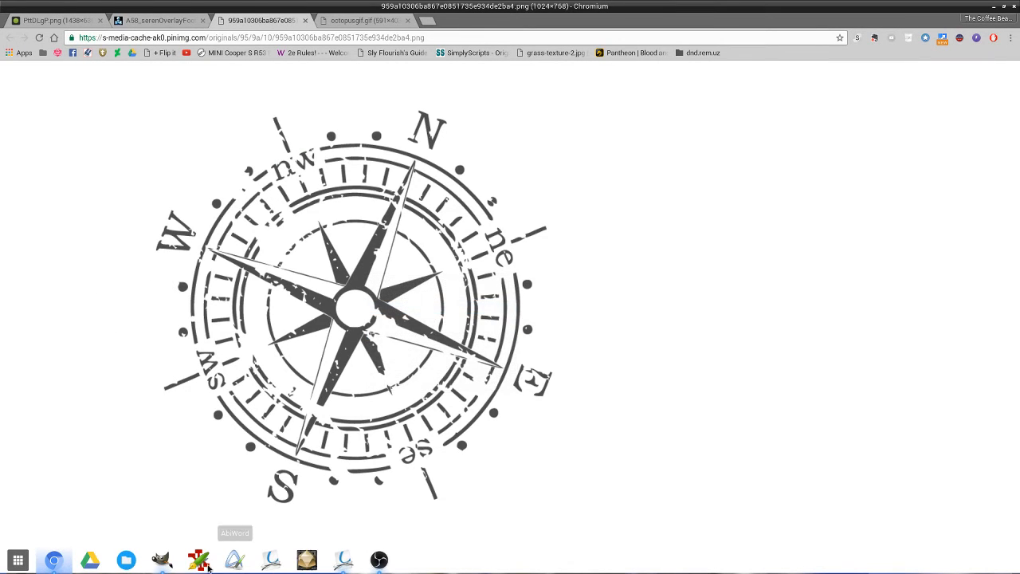
Step: Switch back to GIMP, paste the compass rose and scale it down to about 292 × 219 px
left_click(166, 562)
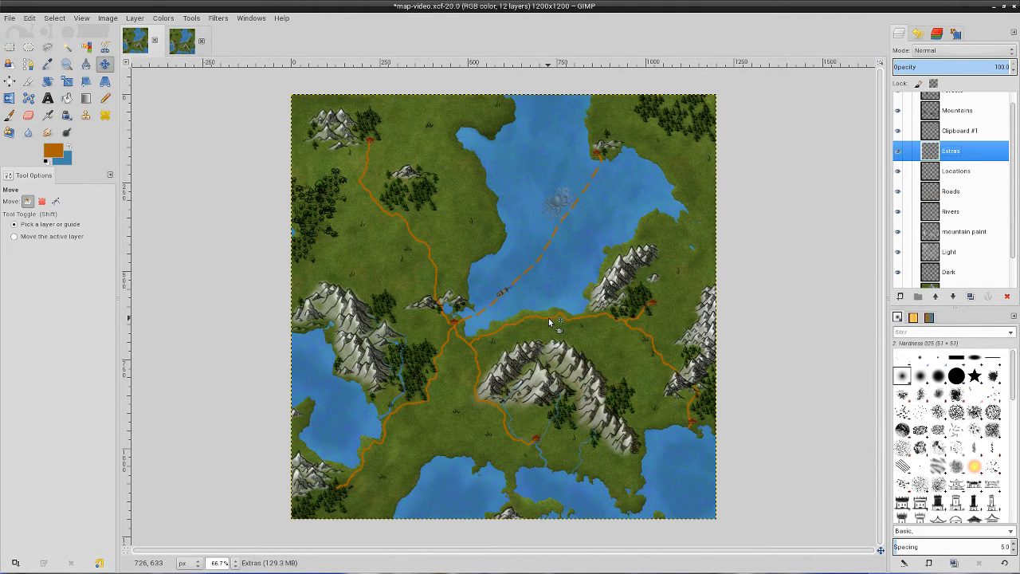
key("ctrl+v")
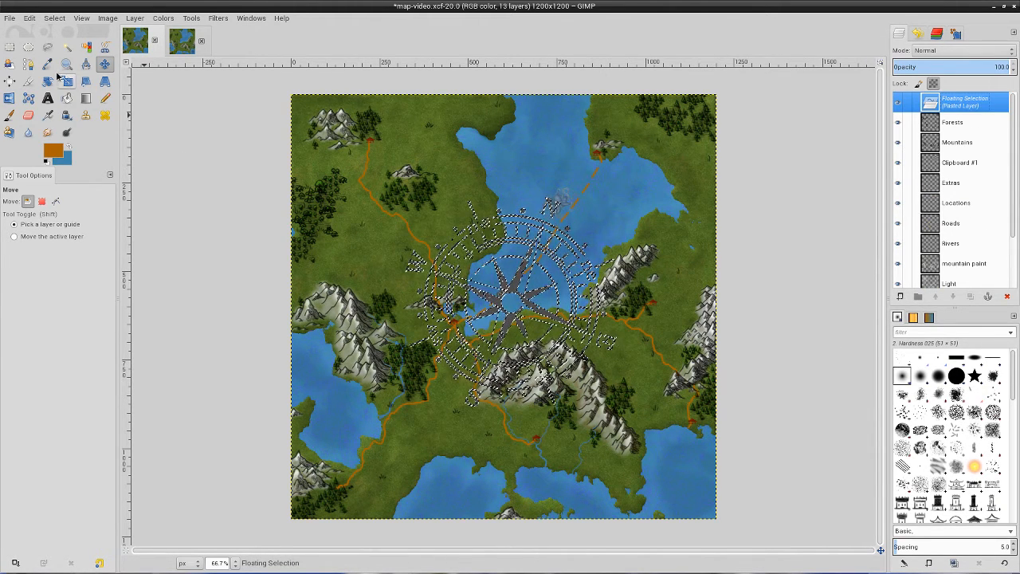
left_click(67, 81)
left_click(628, 251)
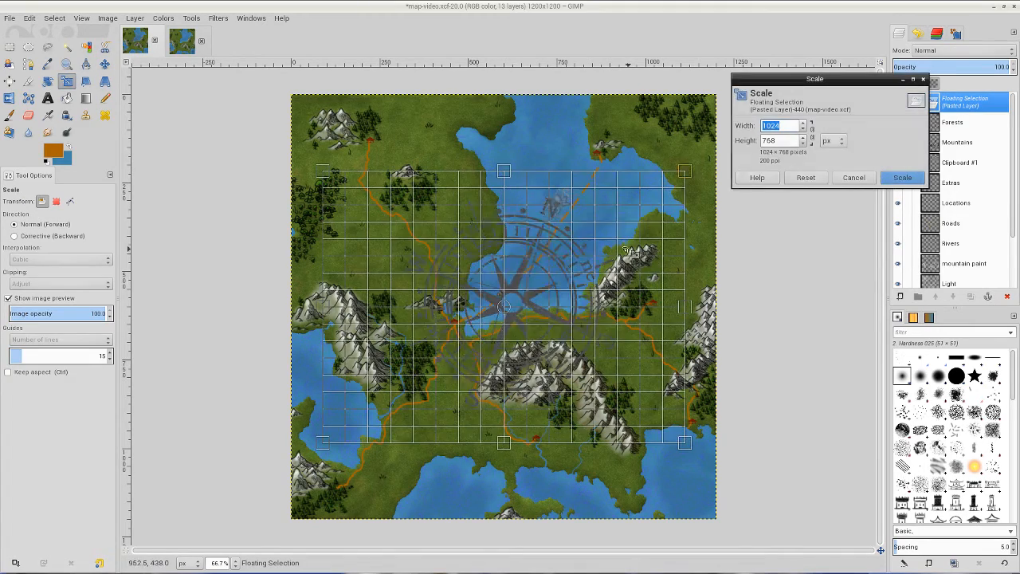
left_click_drag(628, 251, 408, 367)
left_click(902, 177)
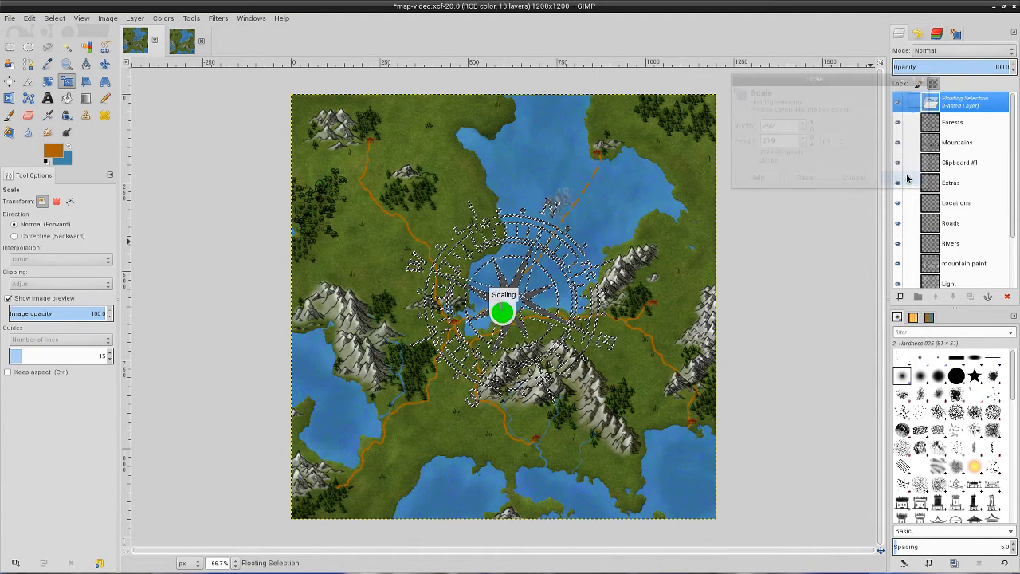
Step: Turn the pasted compass rose into its own layer and move it onto the water in the map's southeast corner
key("m")
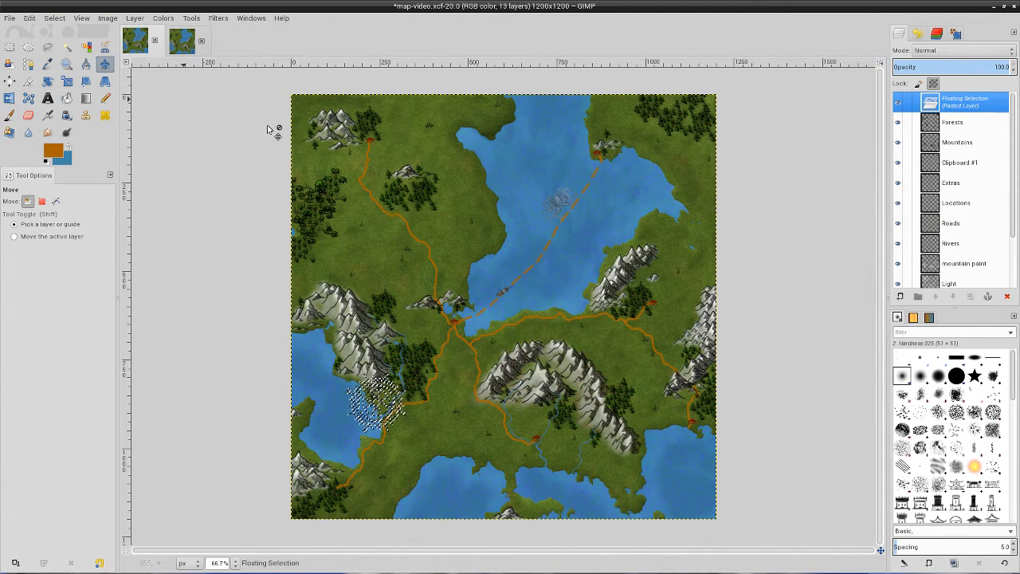
left_click(901, 297)
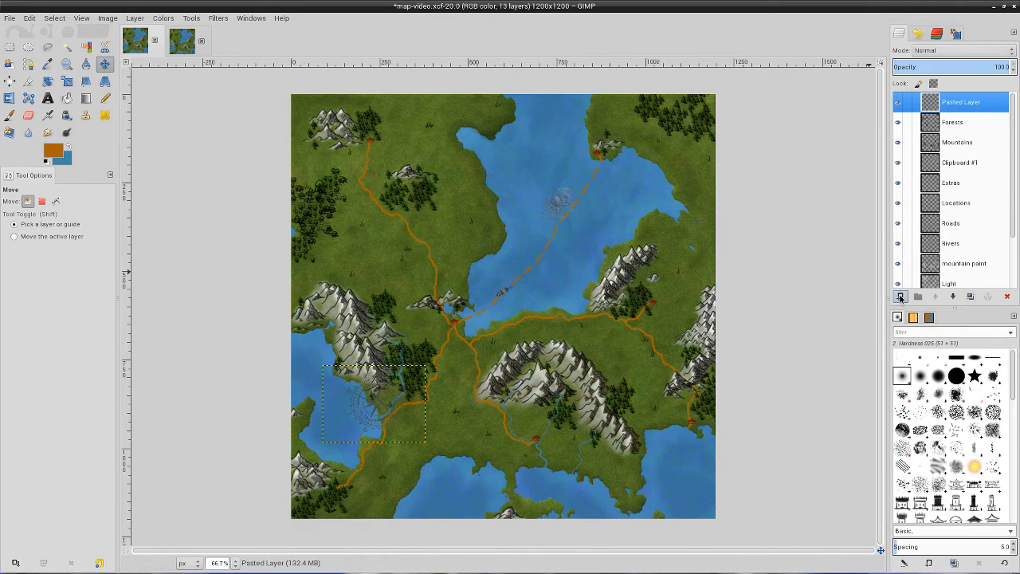
scroll(387, 410, "up", 2)
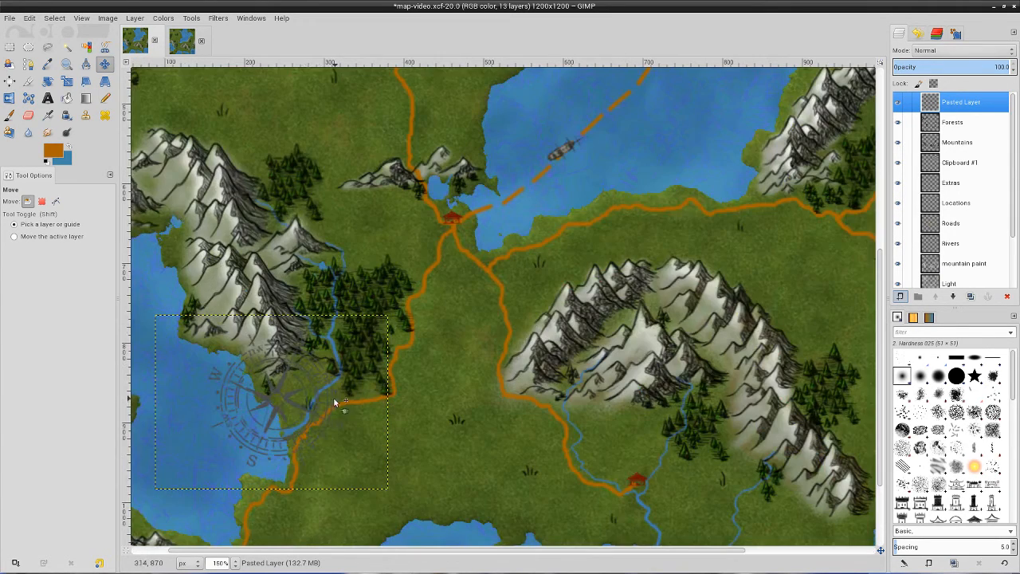
left_click_drag(285, 393, 784, 456)
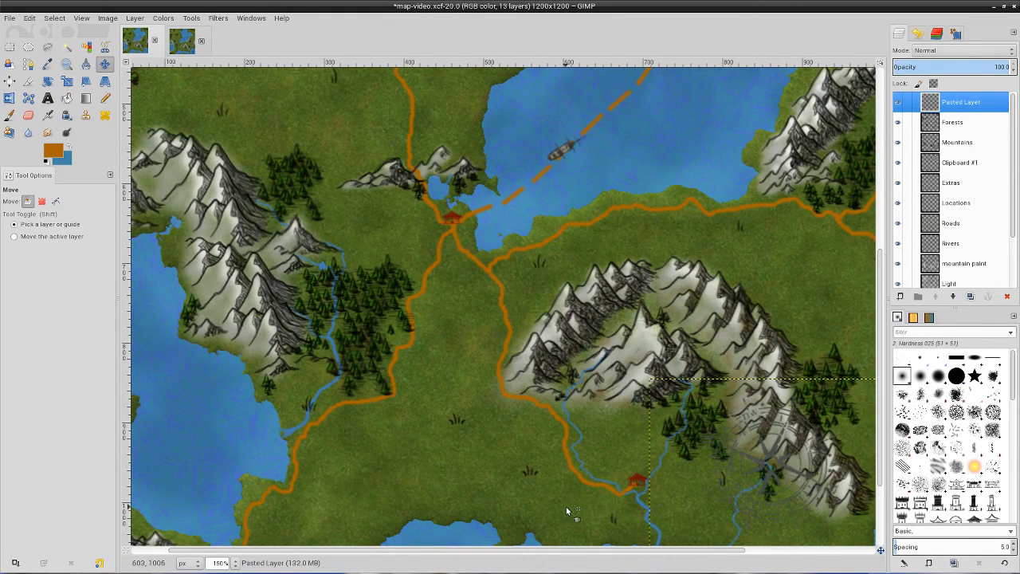
left_click_drag(570, 549, 700, 549)
scroll(833, 408, "down", 3)
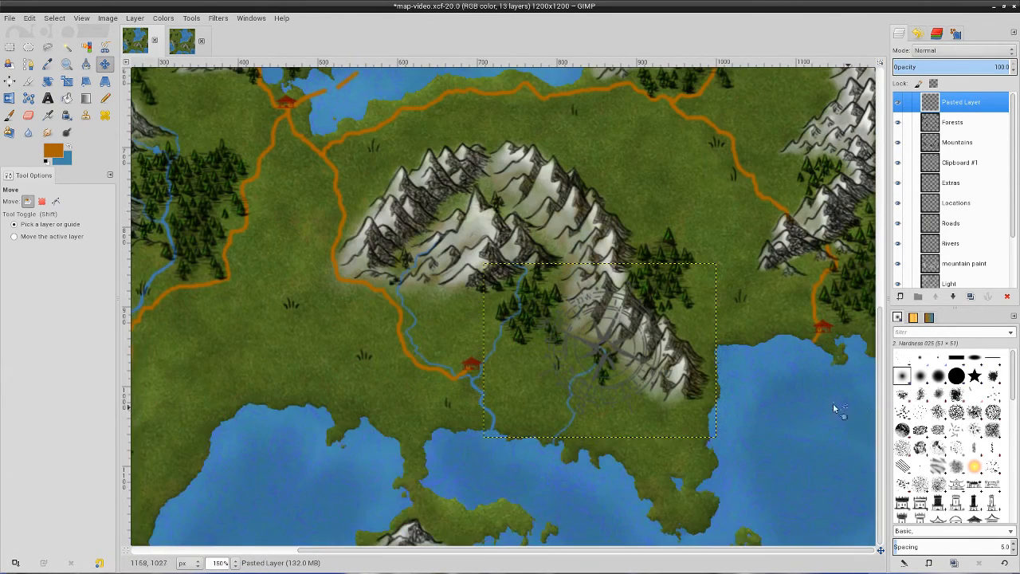
left_click_drag(590, 343, 779, 441)
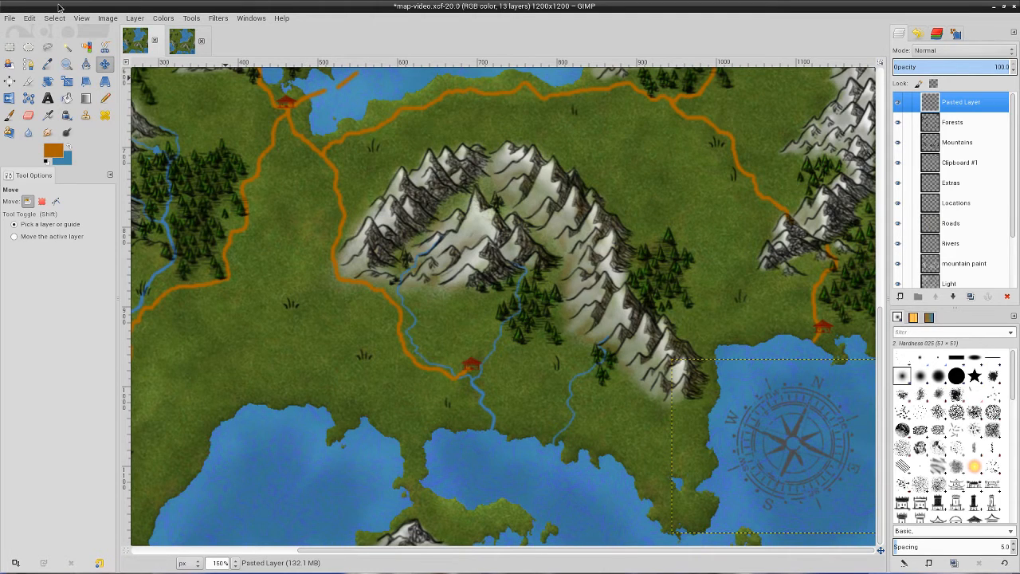
Step: Apply Threshold with the range 127 to 255 to the compass rose layer to turn it solid black
left_click(164, 18)
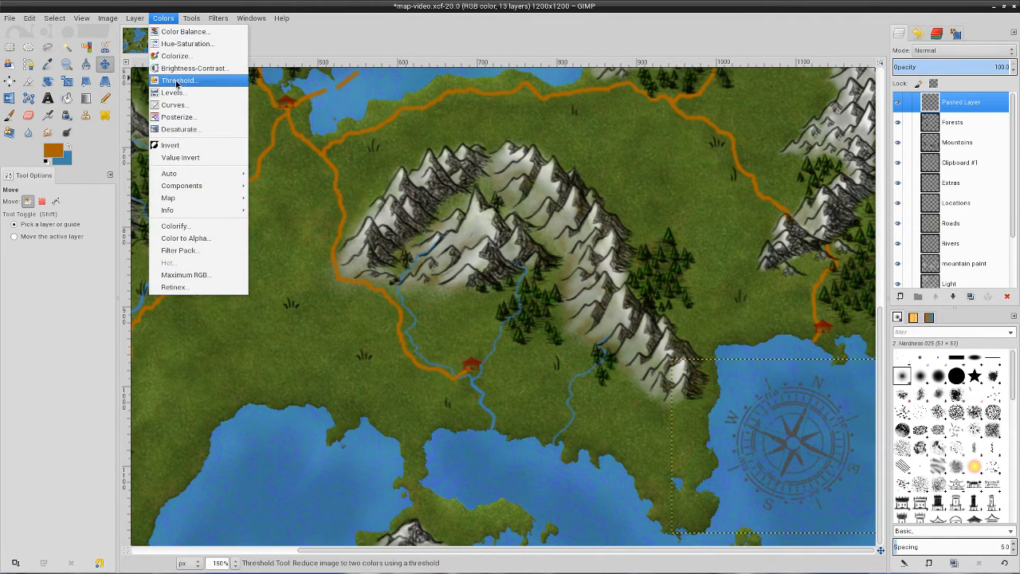
left_click(176, 84)
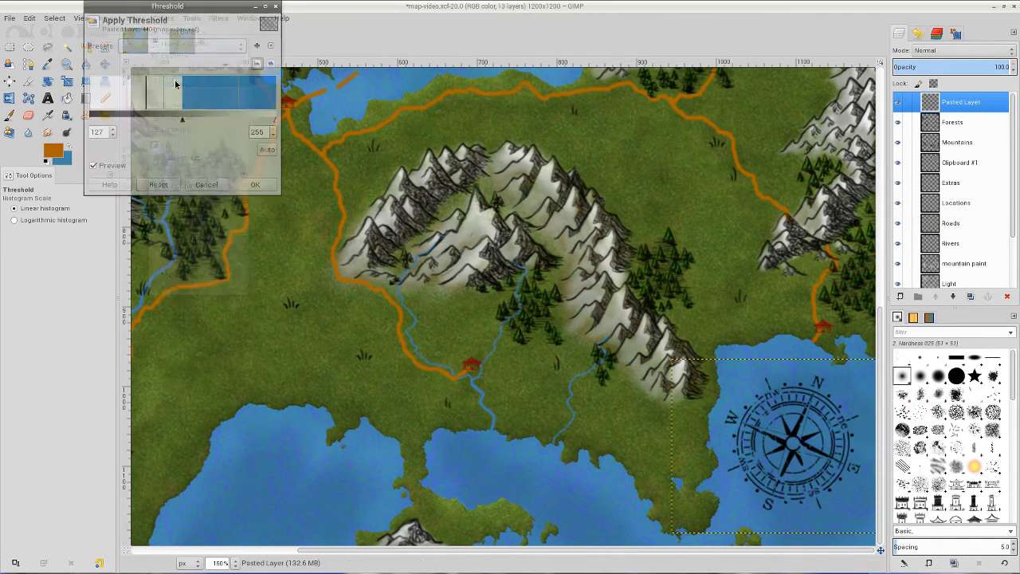
left_click(255, 184)
key("minus")
key("minus")
key("minus")
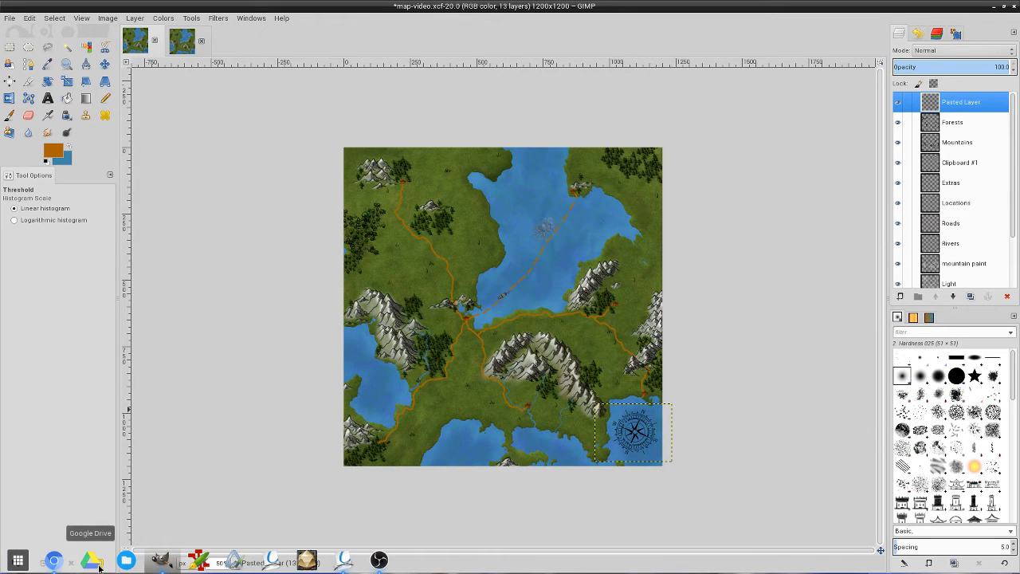
Step: Switch to Chromium, copy the footprints image A58_serenOverlayFootprints.png and return to GIMP
left_click(54, 562)
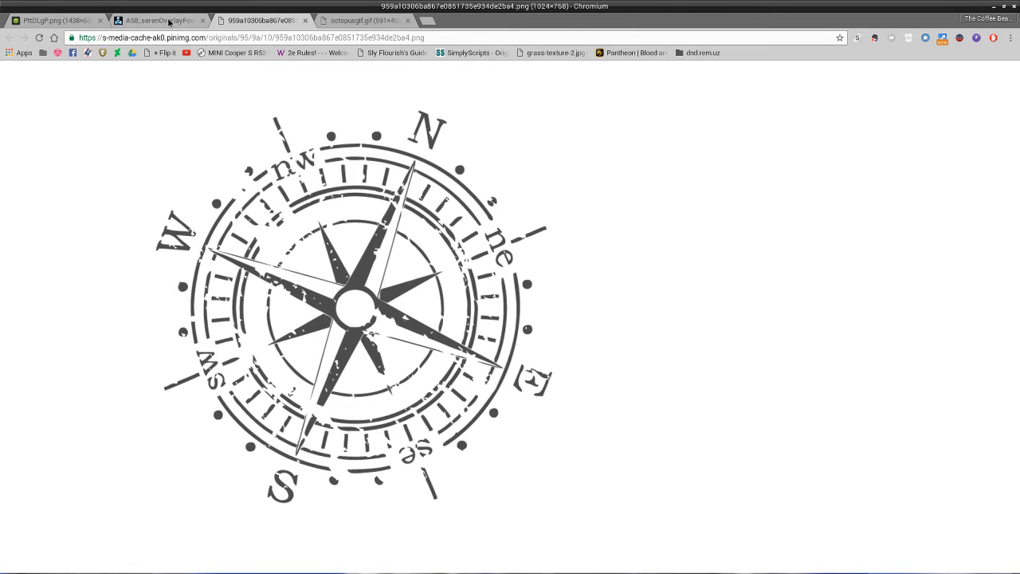
left_click(169, 22)
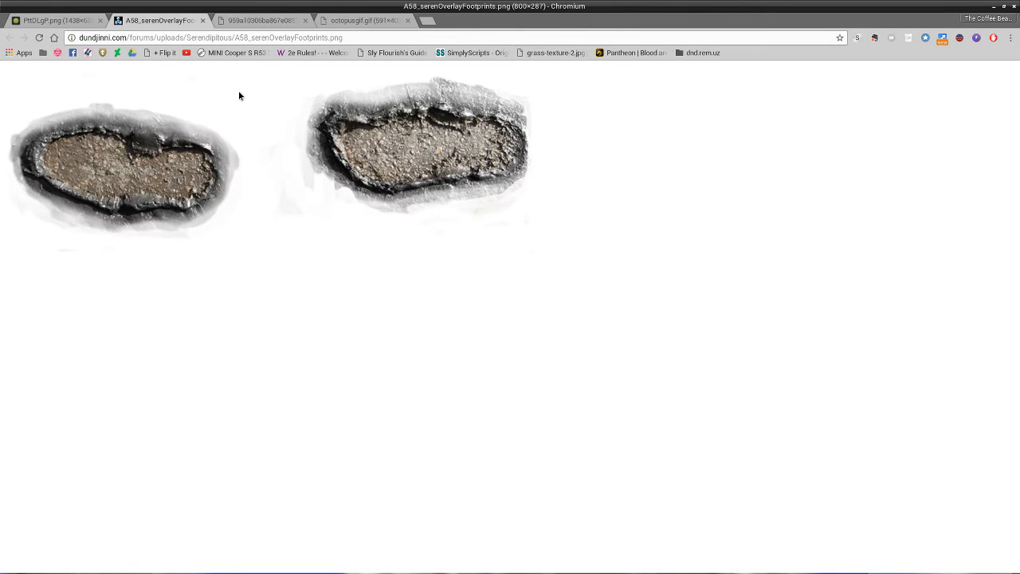
right_click(457, 141)
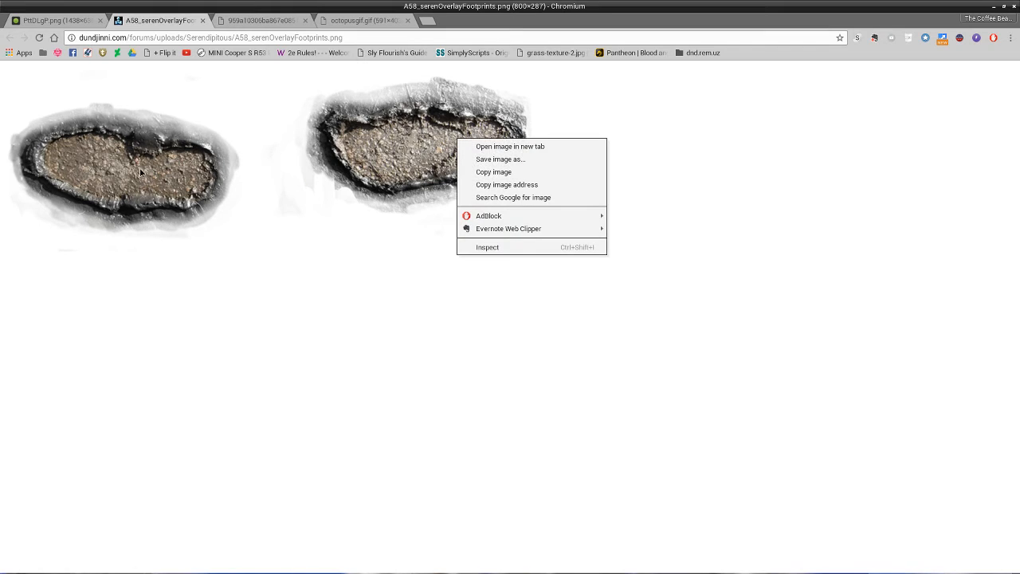
left_click(493, 171)
left_click(162, 560)
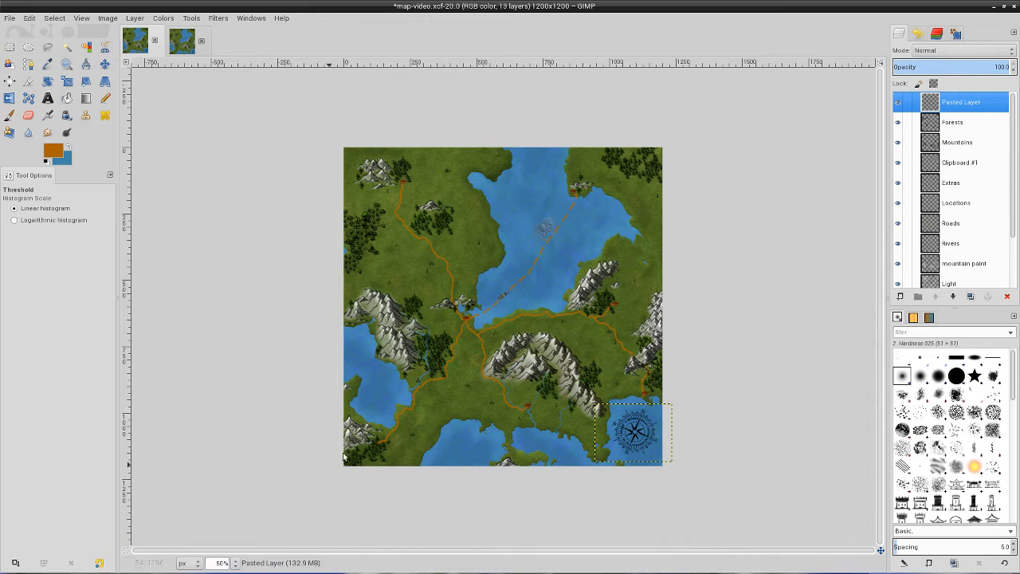
Step: Paste the footprints image, turn it into its own layer and move it onto the land in the map's south
key("ctrl+v")
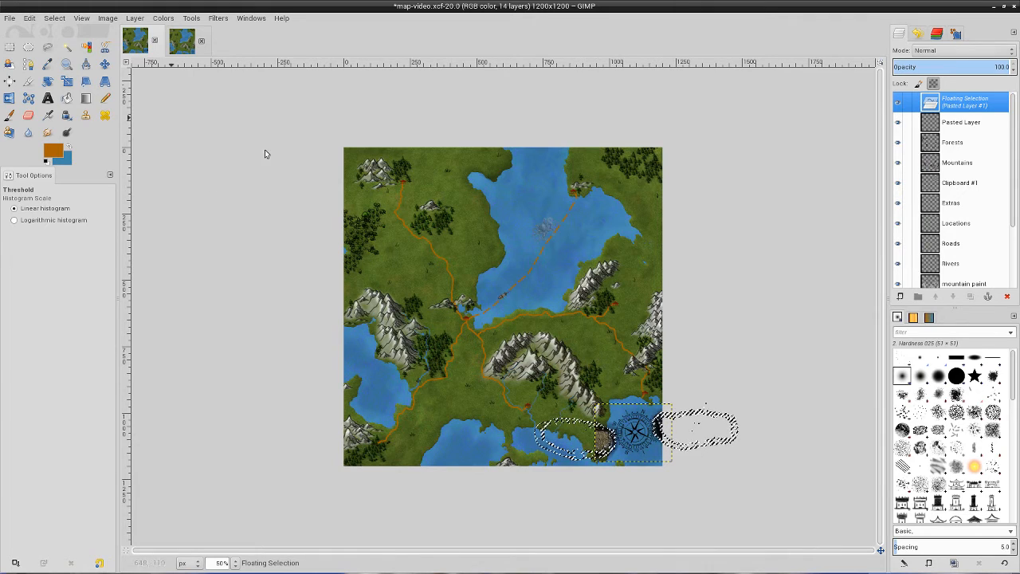
left_click(900, 297)
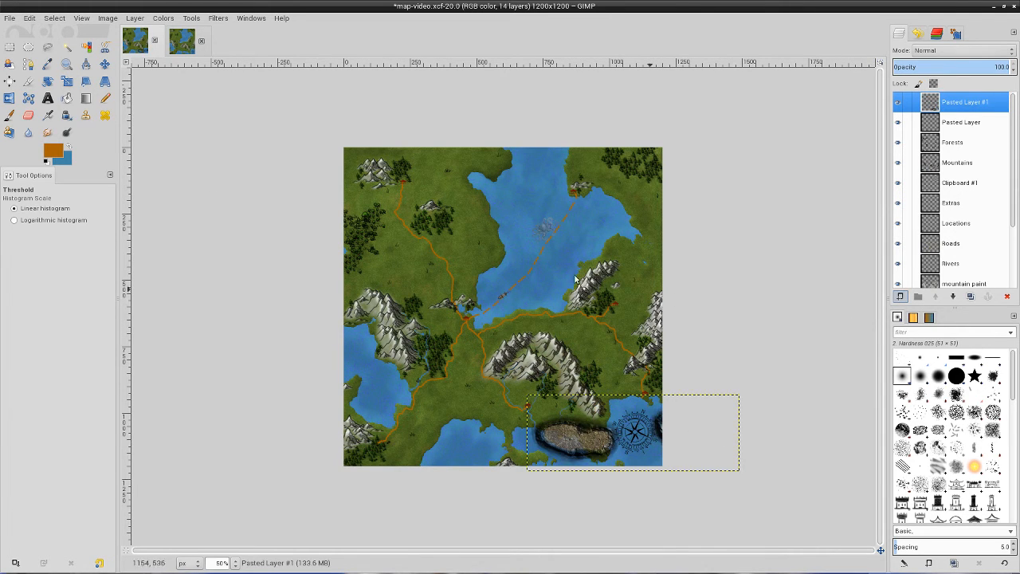
left_click(105, 63)
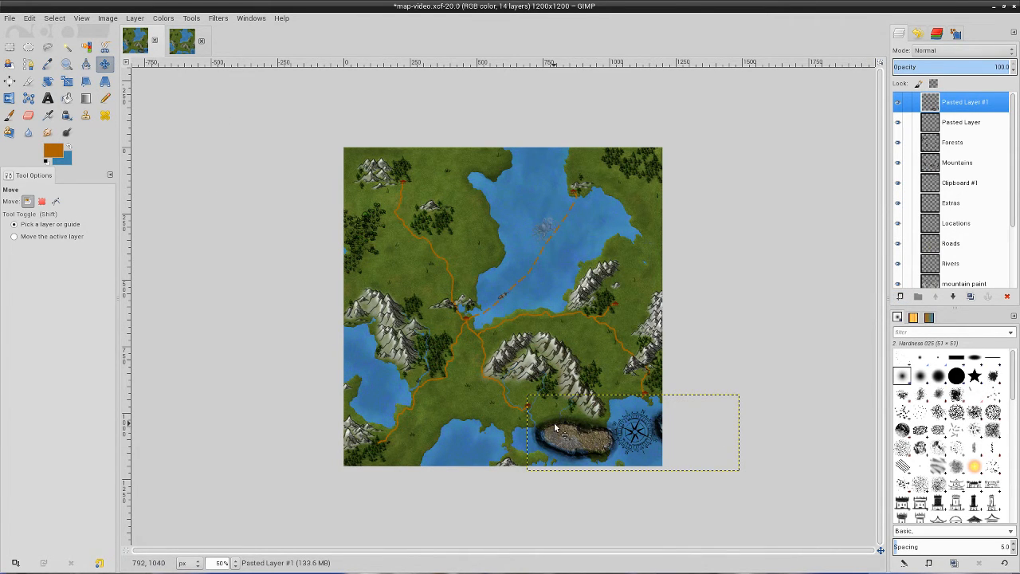
left_click_drag(556, 428, 434, 397)
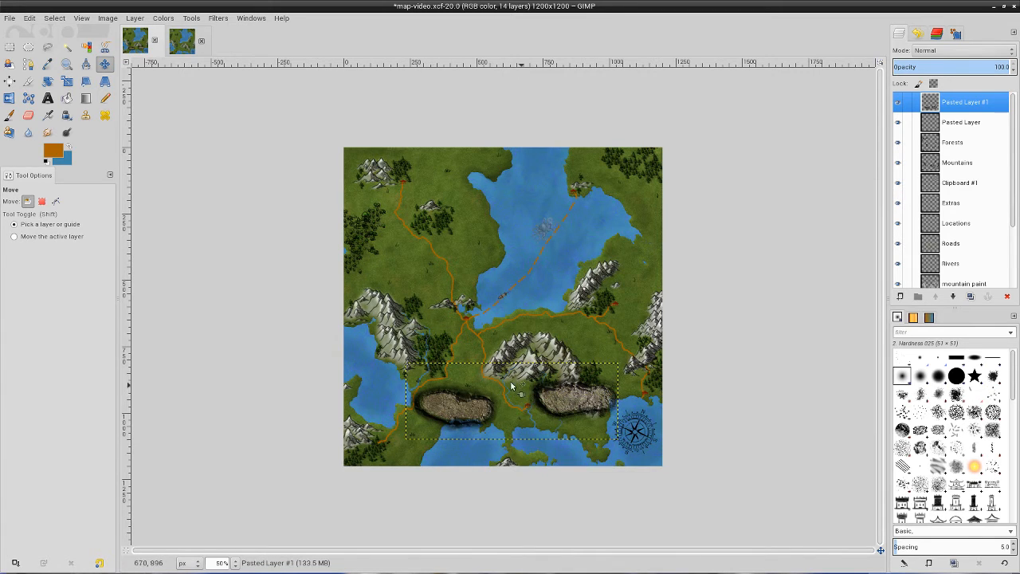
Step: Scale the pasted footprints layer down to about 226 × 81 px
left_click(67, 80)
left_click(555, 412)
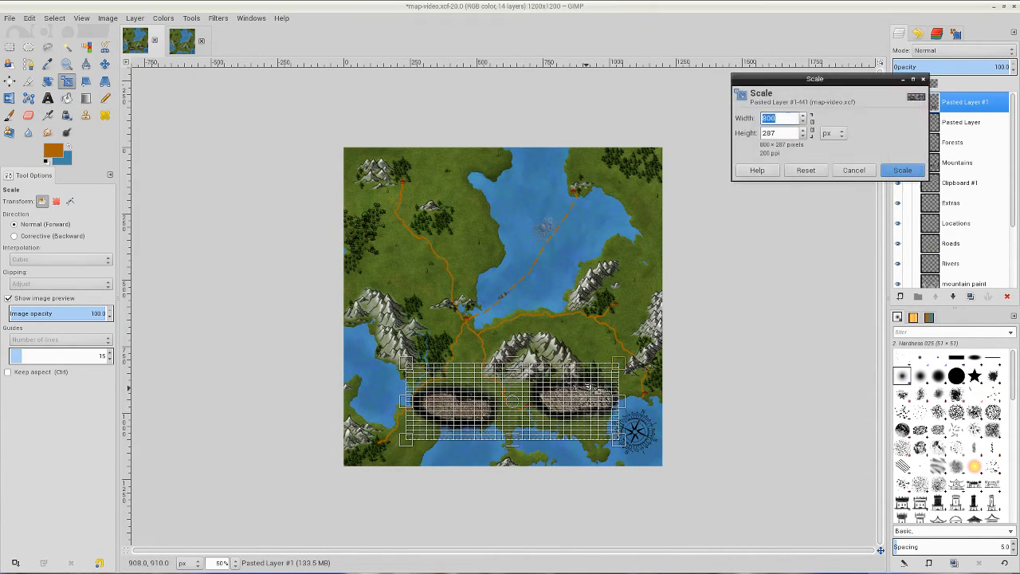
left_click_drag(618, 360, 476, 409)
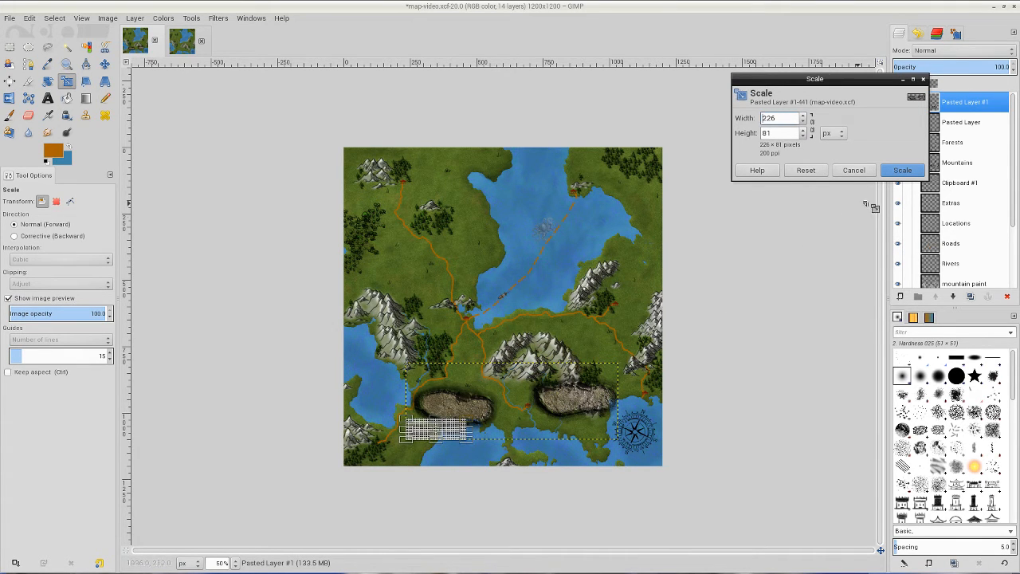
left_click(902, 170)
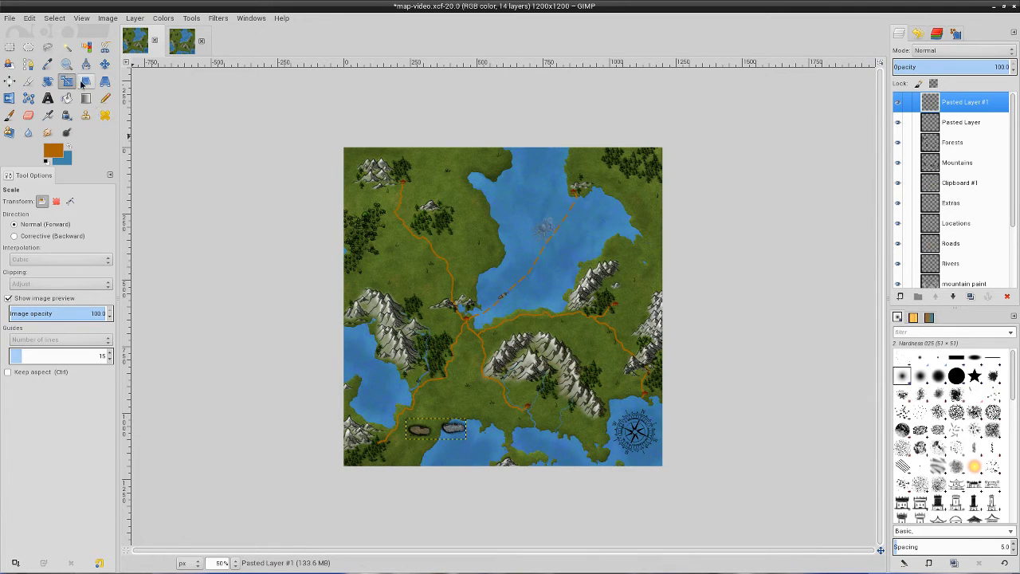
Step: Move the footprints next to the road in the southwest and rotate them counterclockwise so the trail runs diagonally toward the northeast
left_click(105, 63)
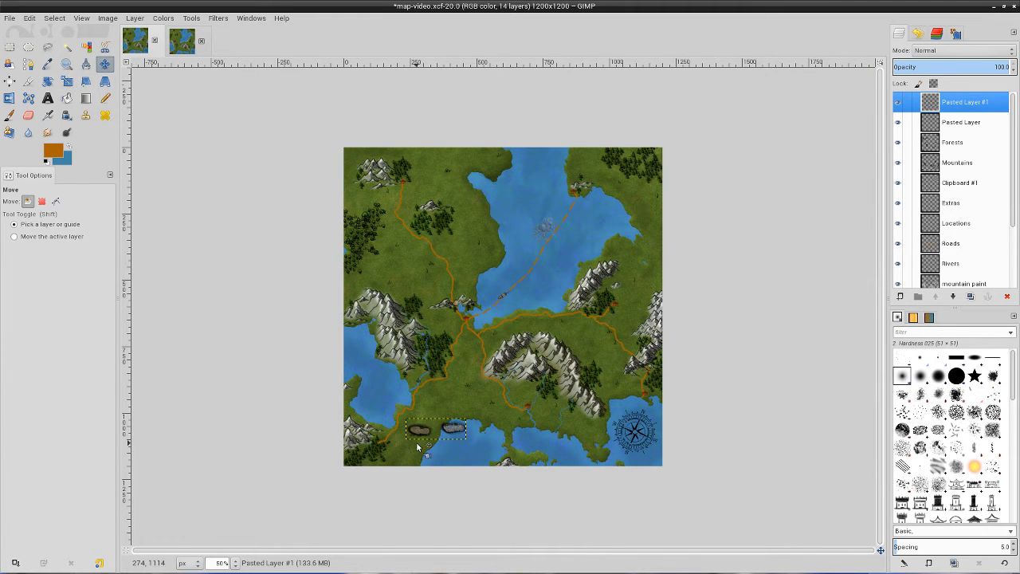
scroll(424, 451, "up", 3)
scroll(376, 466, "down", 3)
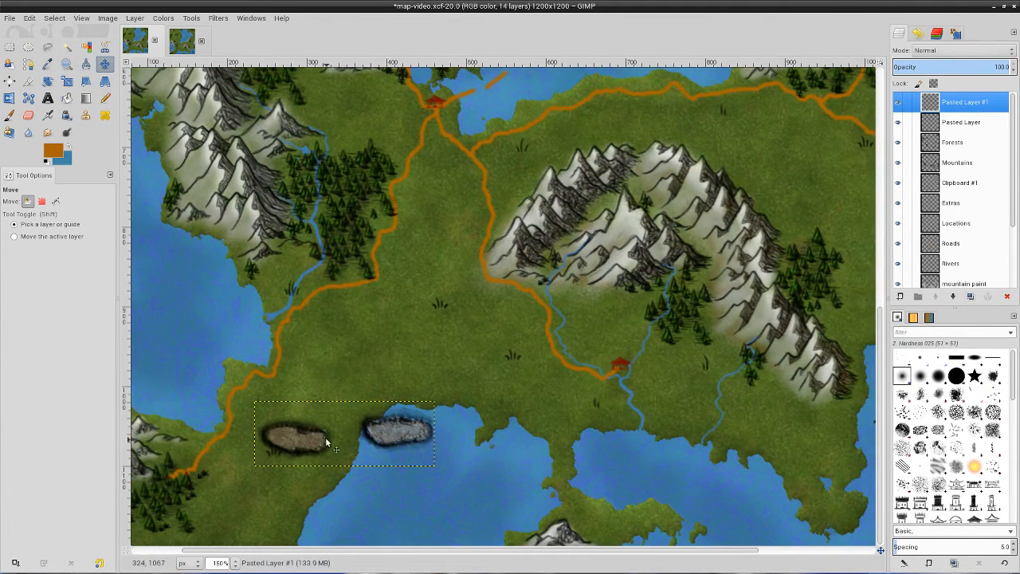
left_click_drag(316, 432, 263, 407)
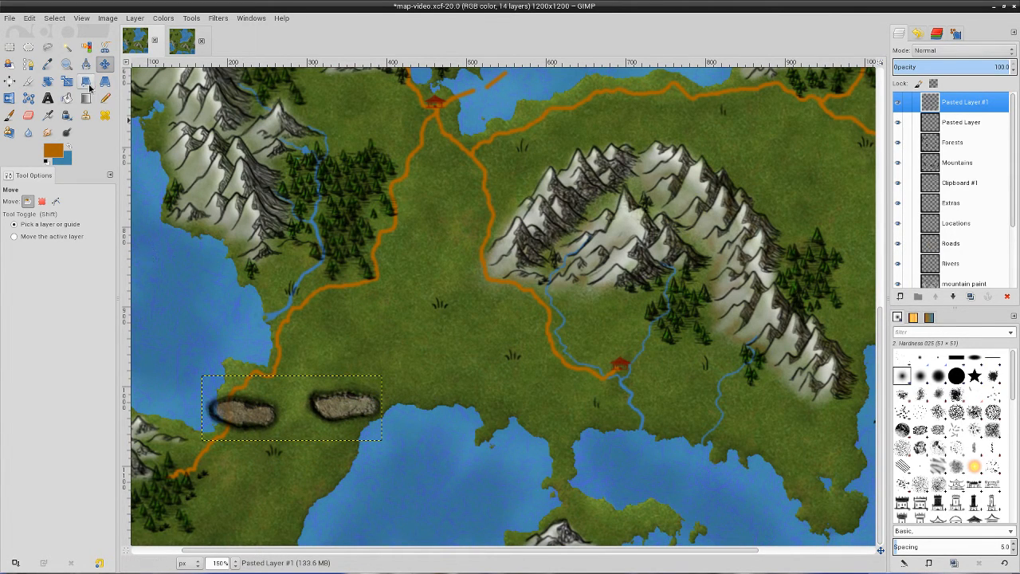
left_click(47, 81)
left_click(358, 390)
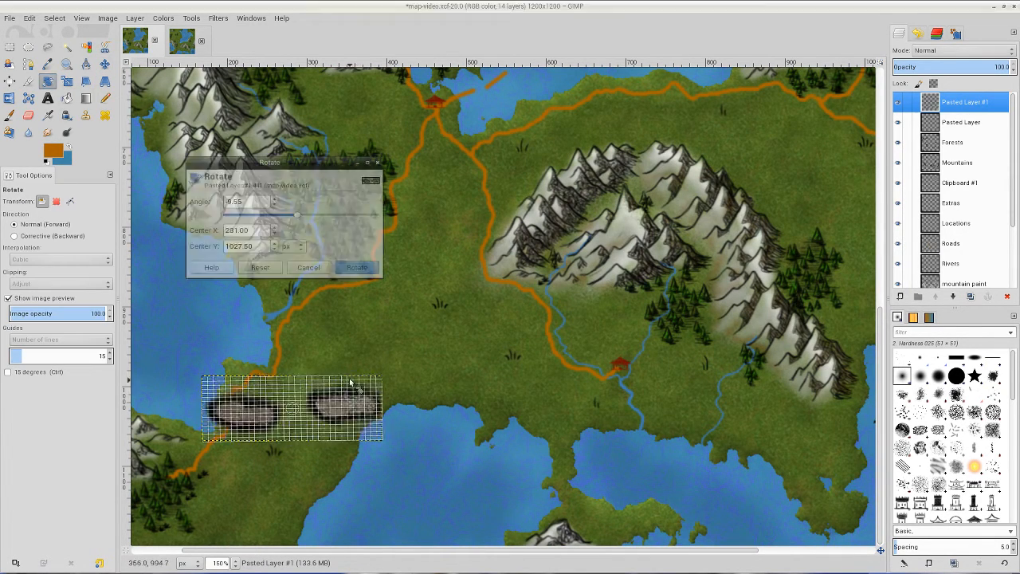
left_click_drag(357, 391, 331, 353)
left_click(357, 267)
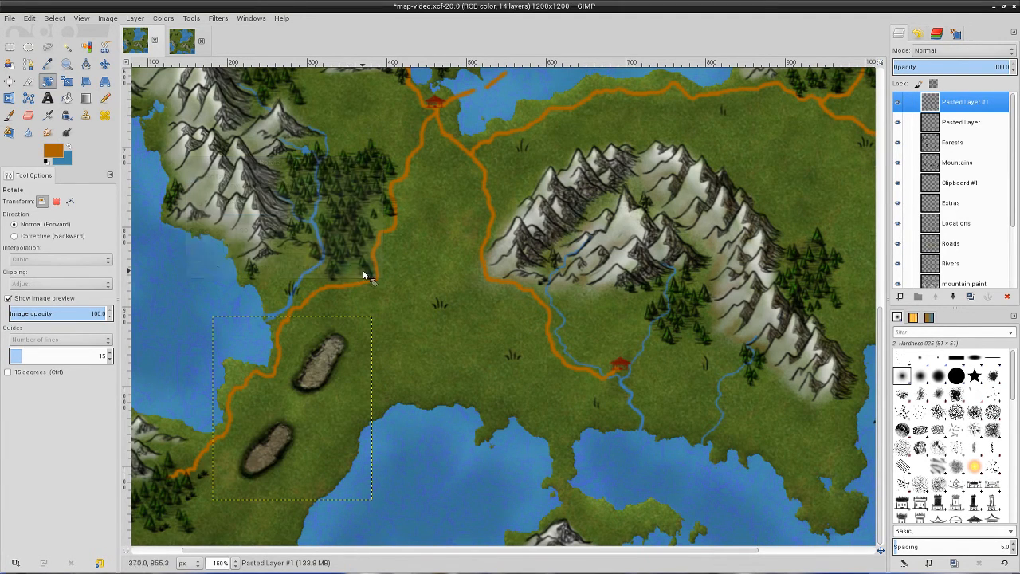
Step: Shift the rotated footprints slightly south and scale their layer down to about 111 × 128 px
left_click(104, 64)
left_click_drag(304, 388, 302, 408)
left_click(86, 81)
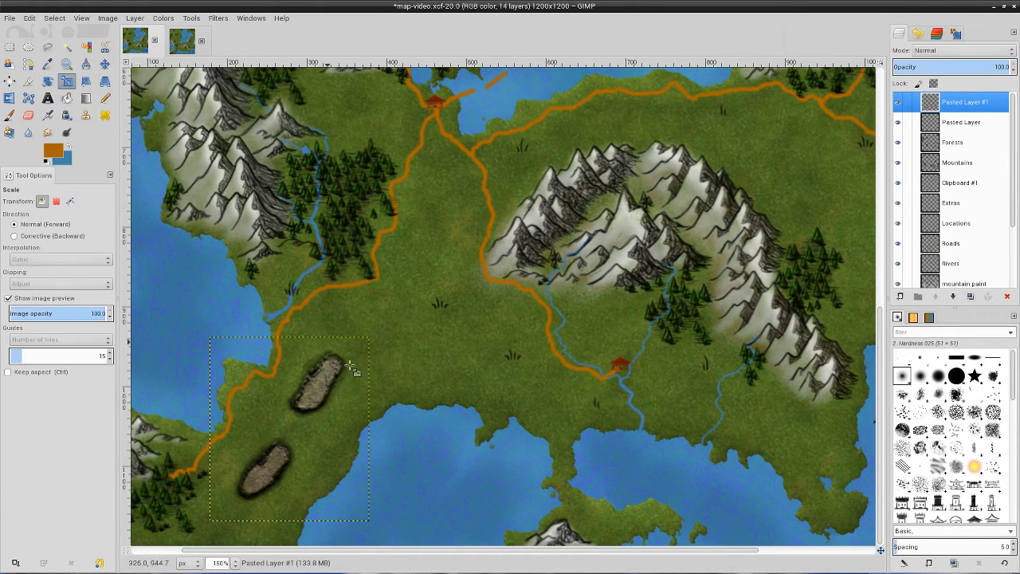
left_click(311, 412)
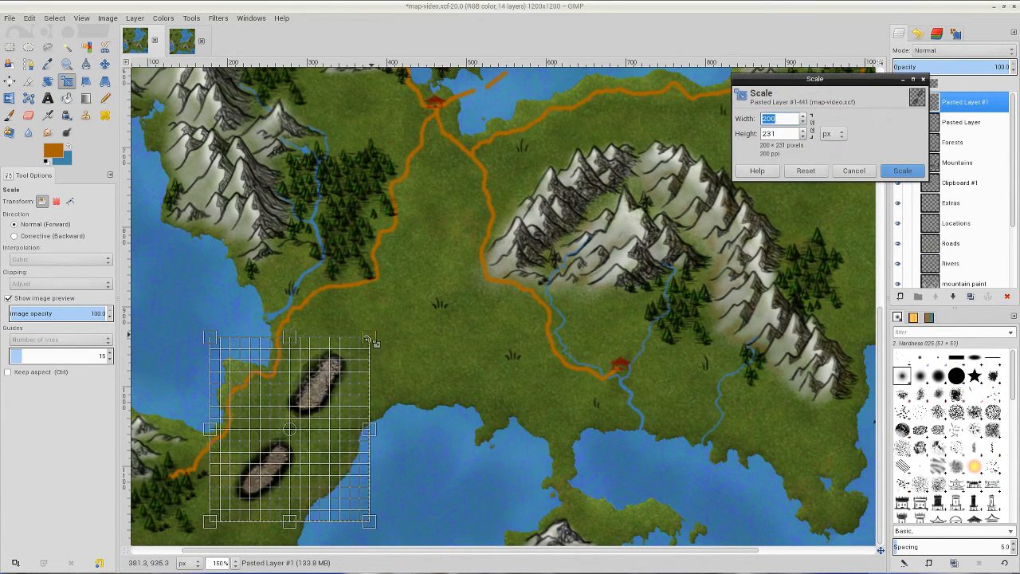
left_click_drag(367, 341, 300, 418)
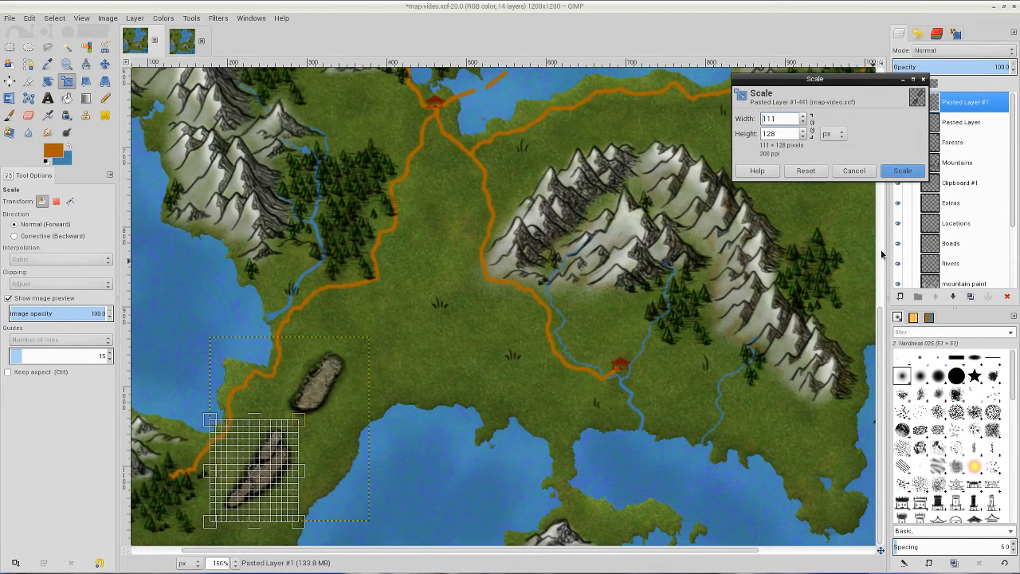
left_click(900, 172)
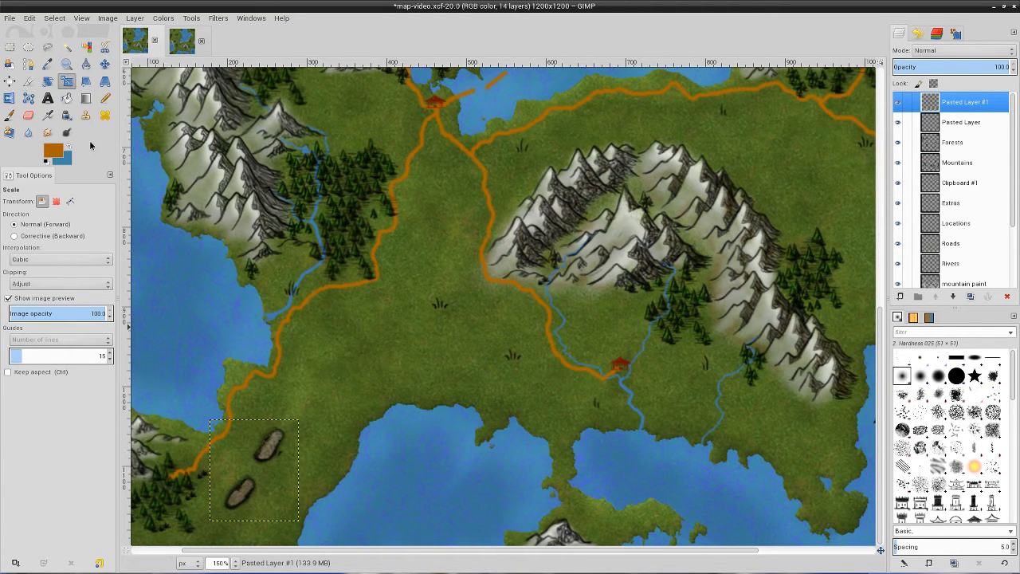
Step: Place the footprints between the southwestern road and the southern lake, and set their layer opacity to 82
left_click(106, 64)
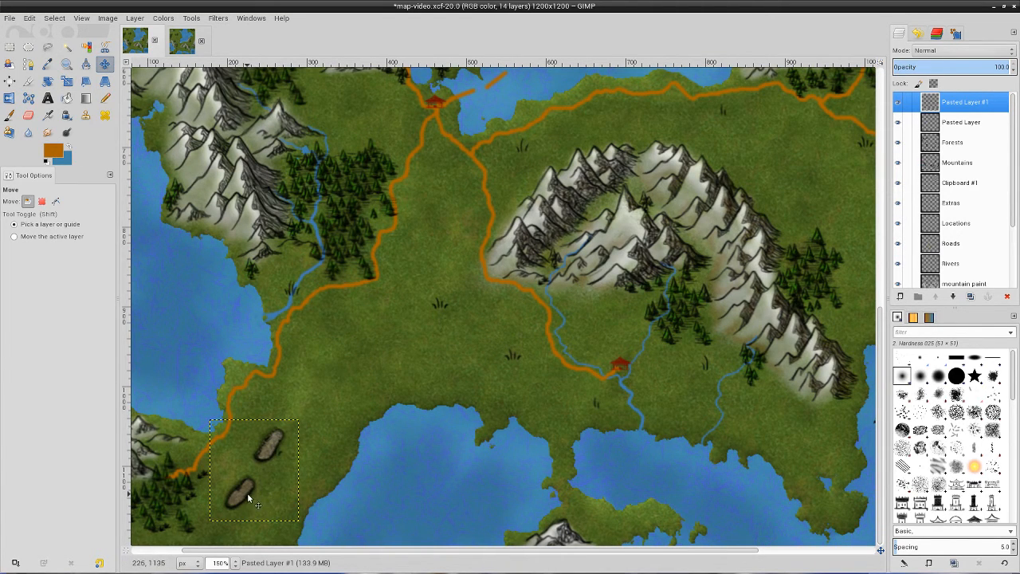
left_click_drag(247, 494, 281, 457)
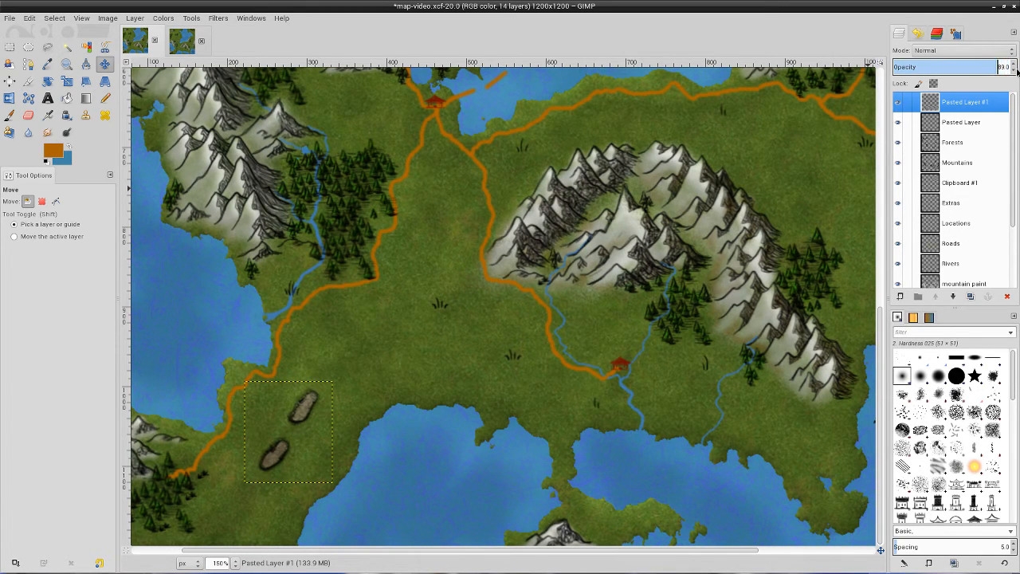
scroll(1016, 70, "down", 20)
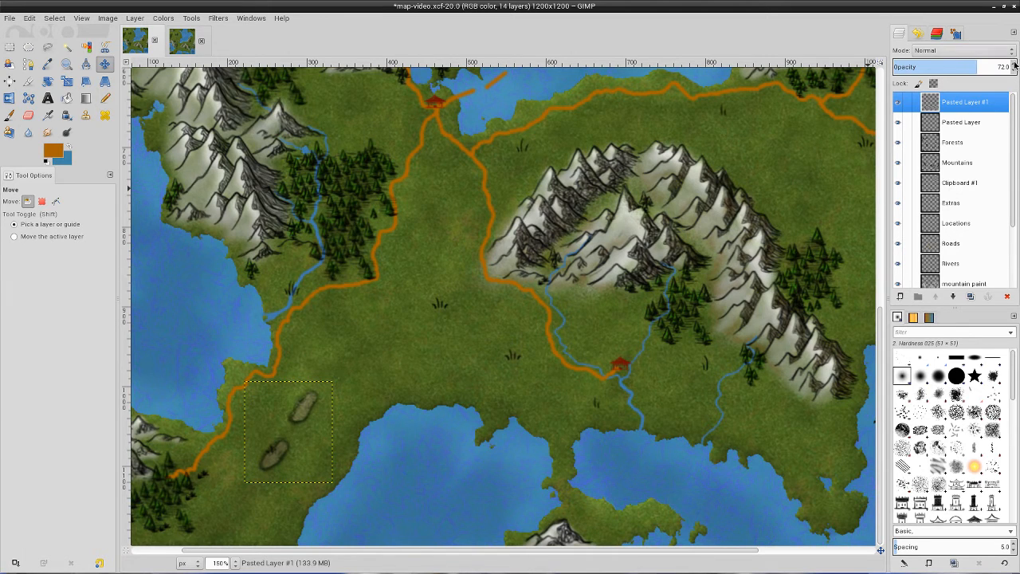
scroll(1015, 65, "up", 10)
left_click_drag(280, 459, 276, 482)
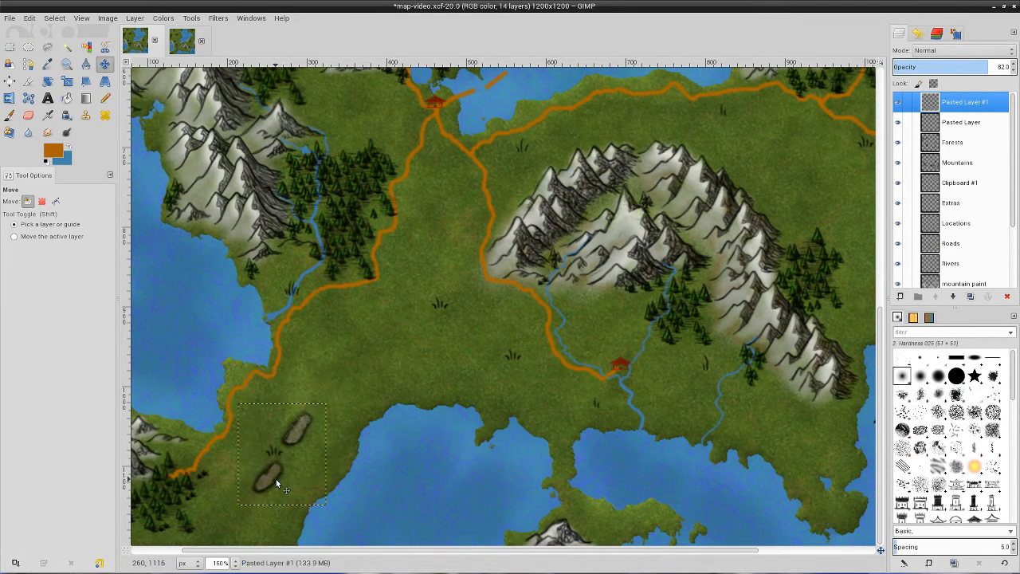
Step: Choose the solid flag brush from the SR_Sketchy-Cartography set and change the foreground color to white
left_click(962, 124)
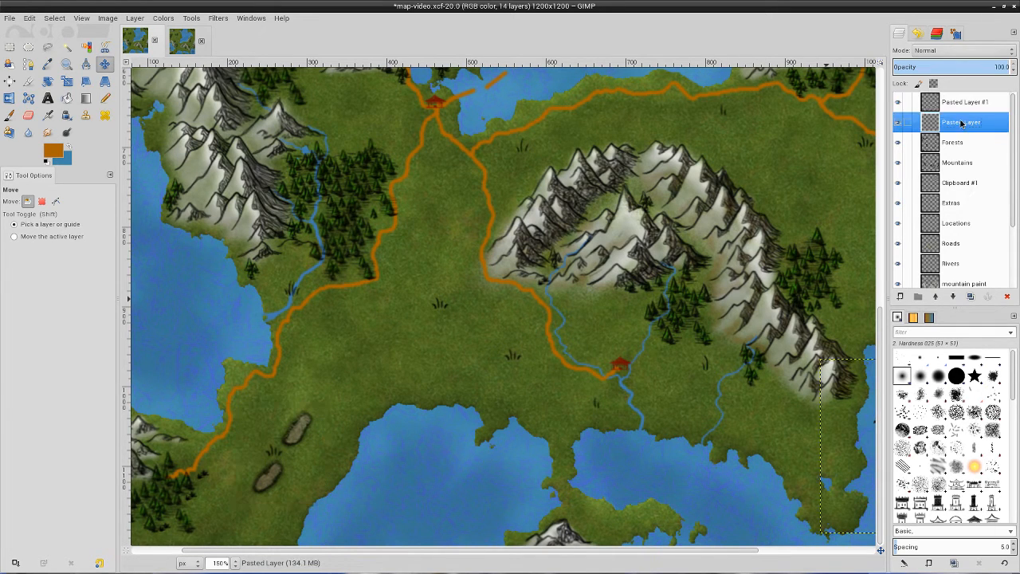
scroll(410, 442, "down", 2)
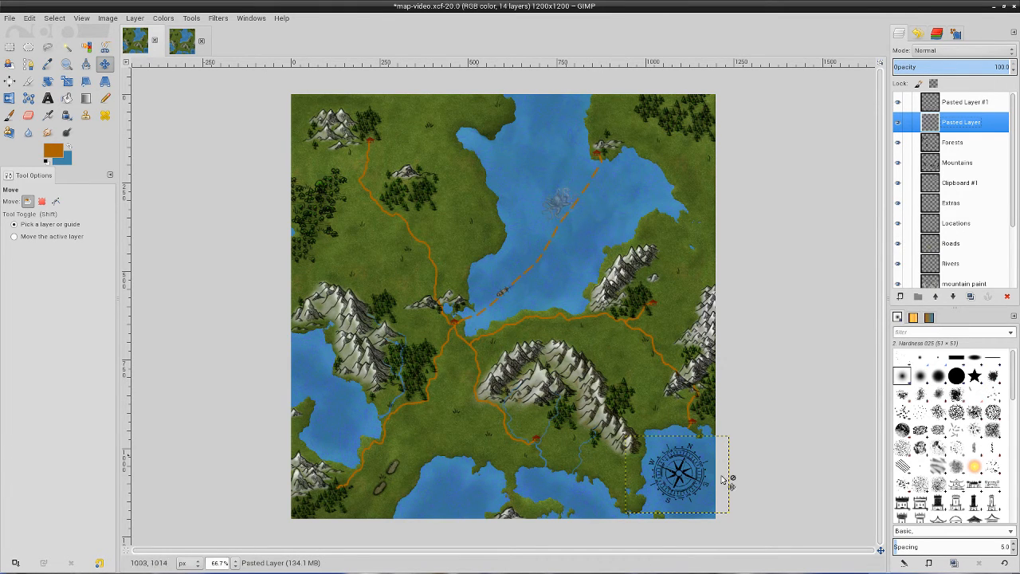
scroll(996, 426, "down", 3)
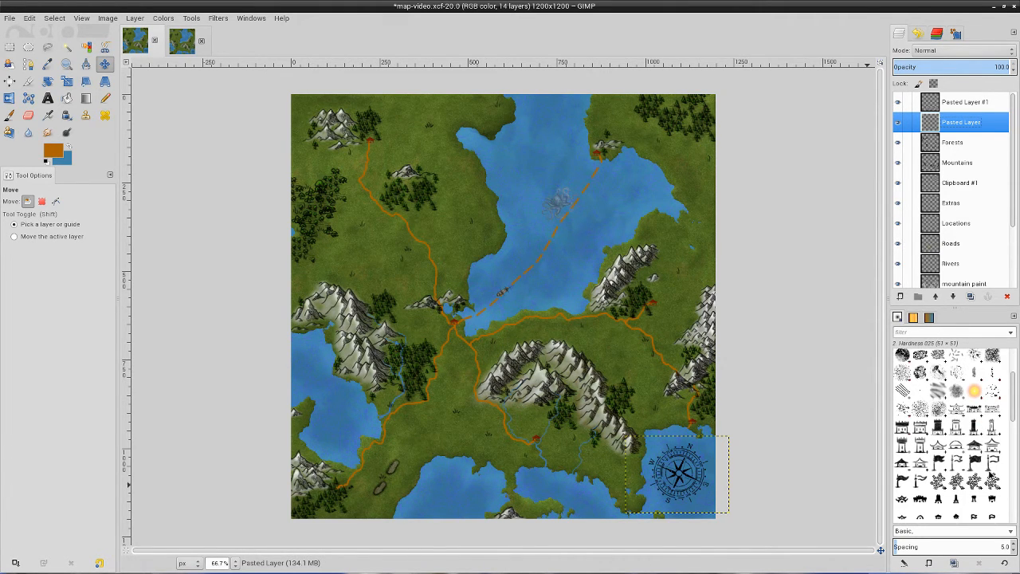
left_click(977, 460)
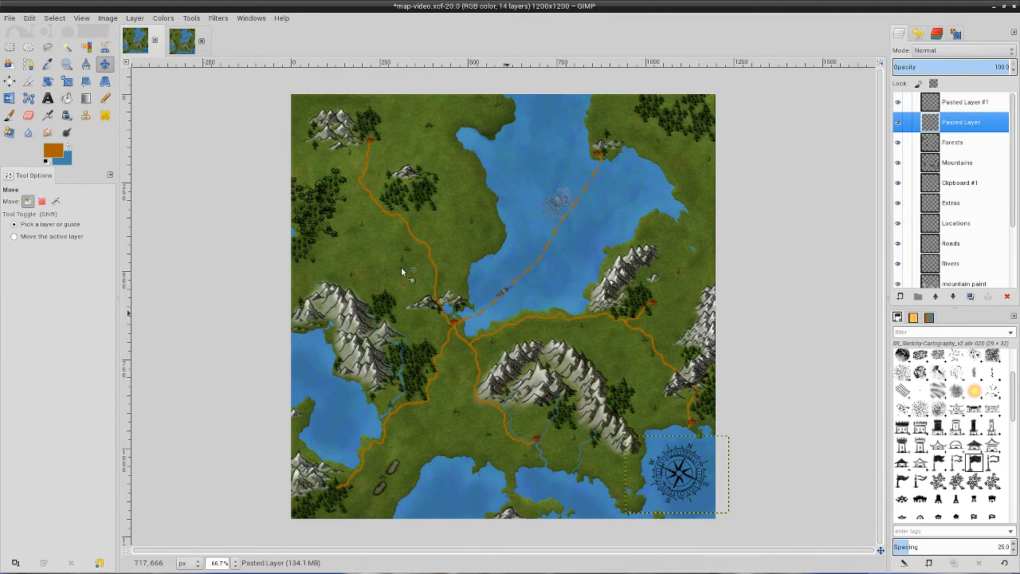
left_click(55, 150)
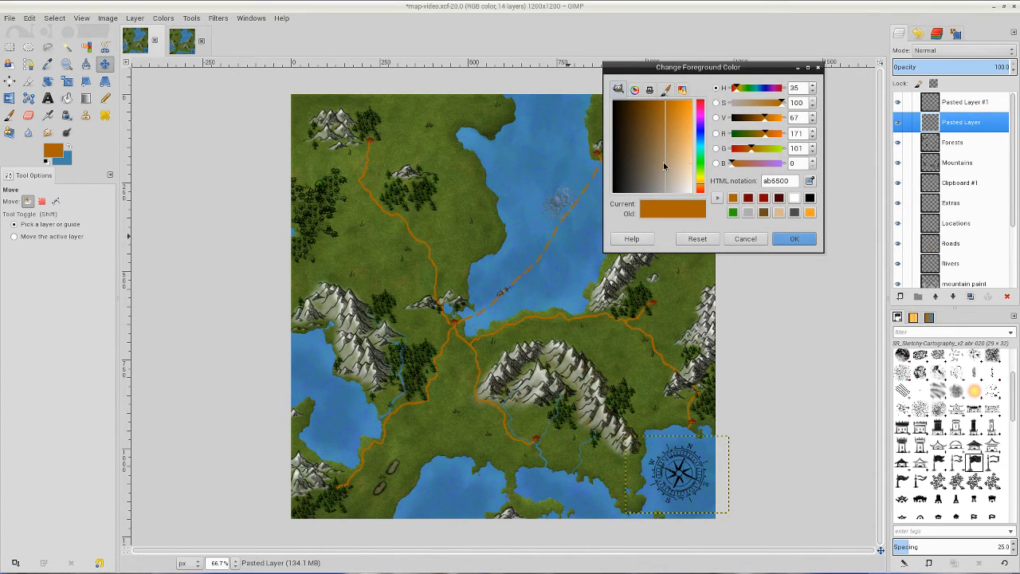
left_click(612, 100)
left_click(810, 239)
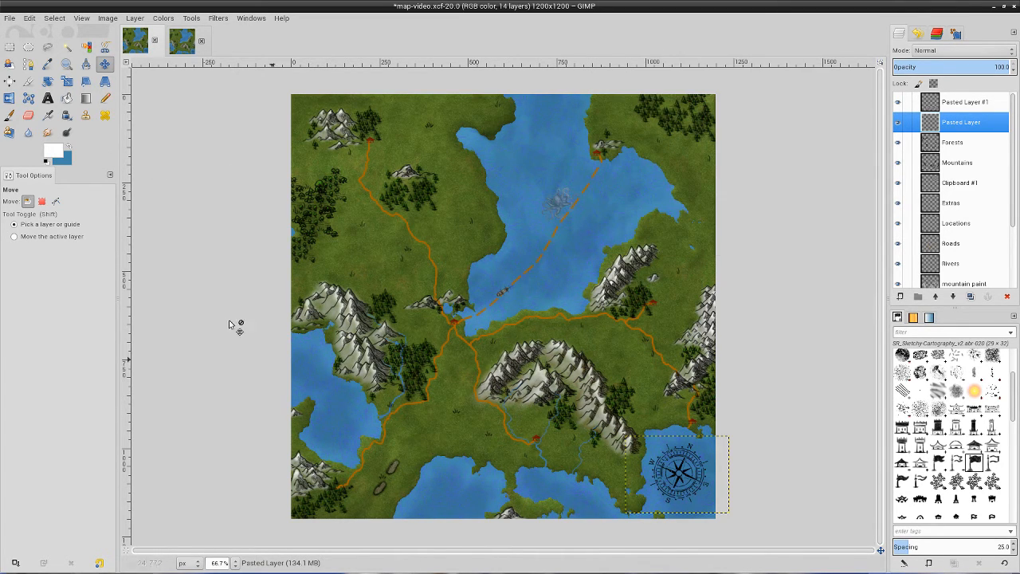
Step: With the Paintbrush at size 15, stamp small white flags on the Locations layer near mountains and forests around the map
left_click(9, 114)
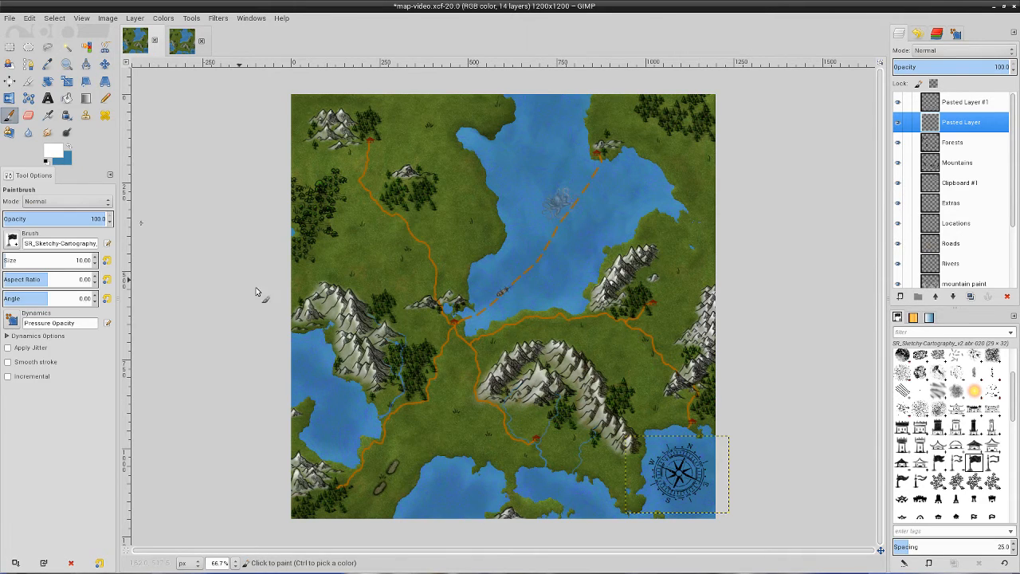
left_click(107, 260)
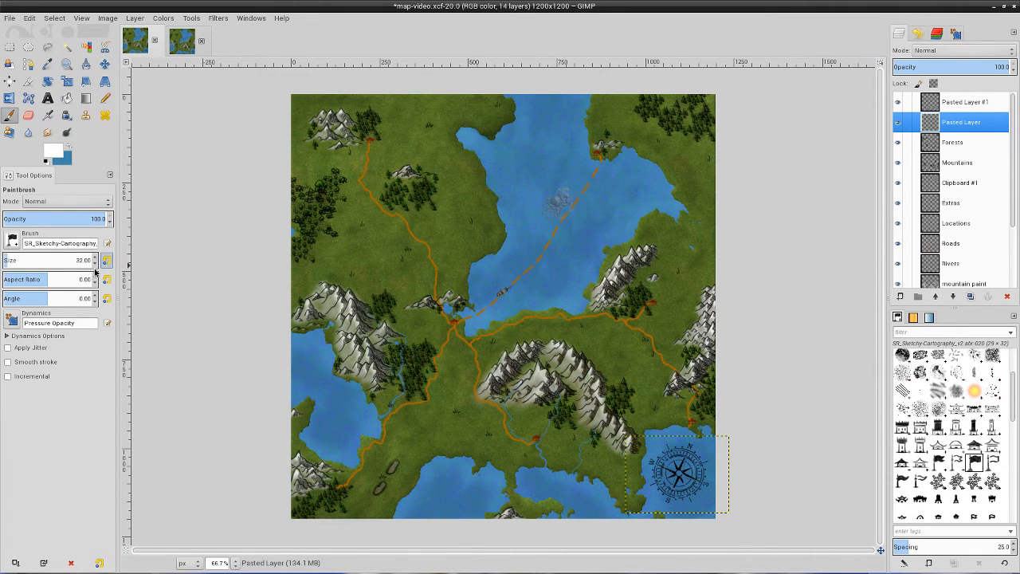
left_click(94, 264)
mouse_move(94, 267)
left_mouse_down()
mouse_move(104, 197)
mouse_move(32, 211)
left_mouse_up()
left_click(955, 224)
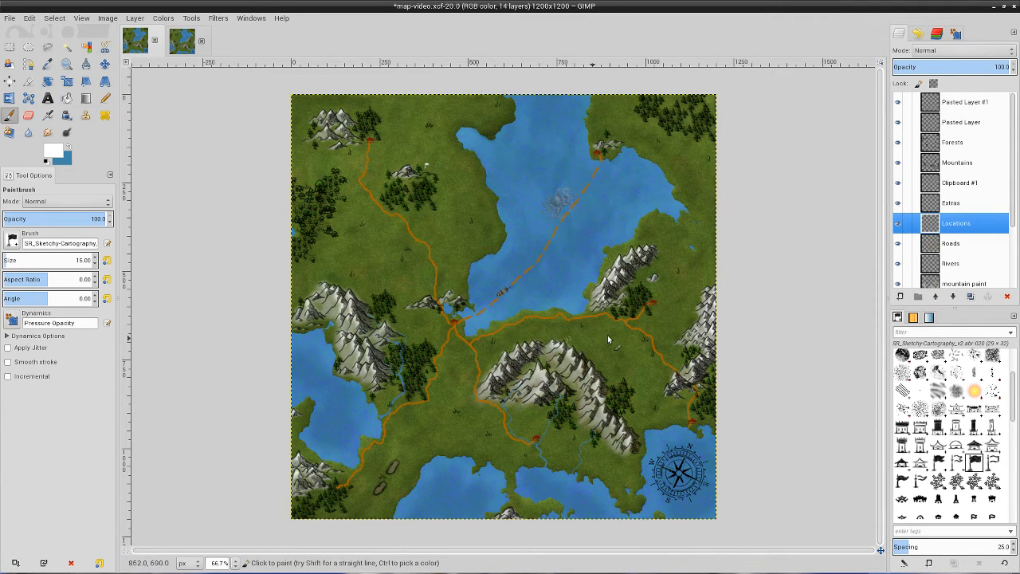
left_click(620, 134)
left_click(430, 373)
left_click(348, 472)
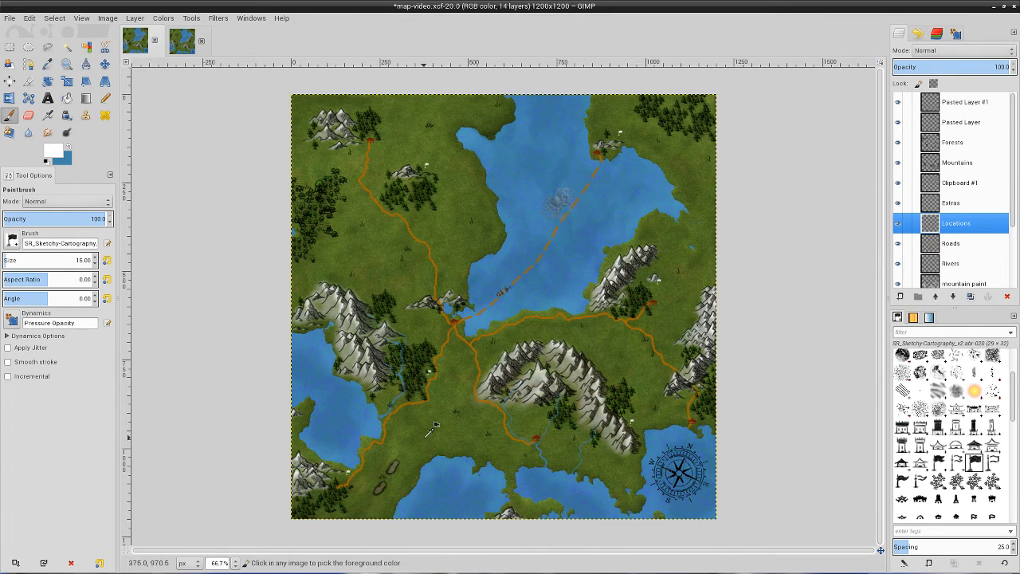
key("1")
scroll(367, 342, "up", 3)
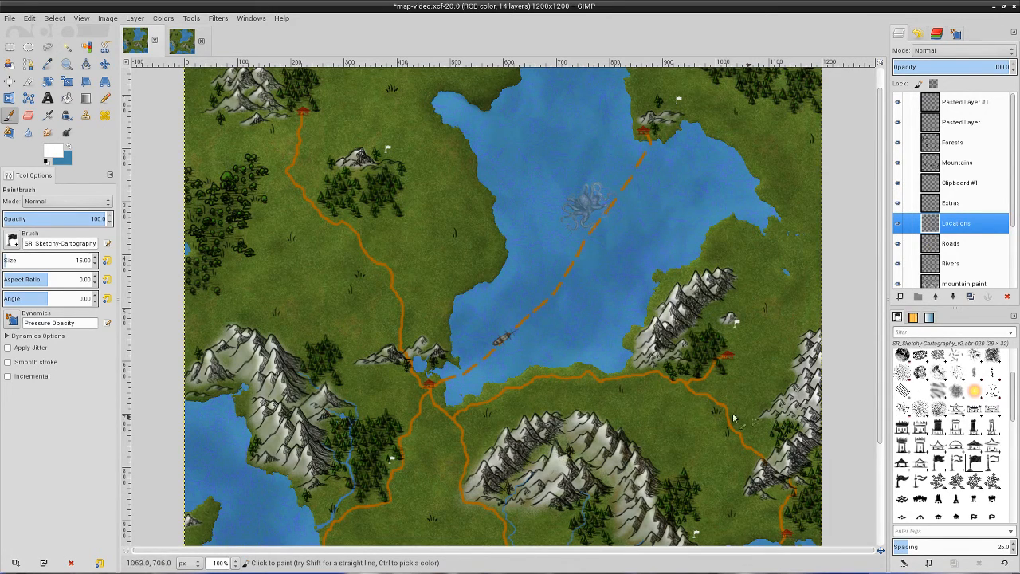
key("minus")
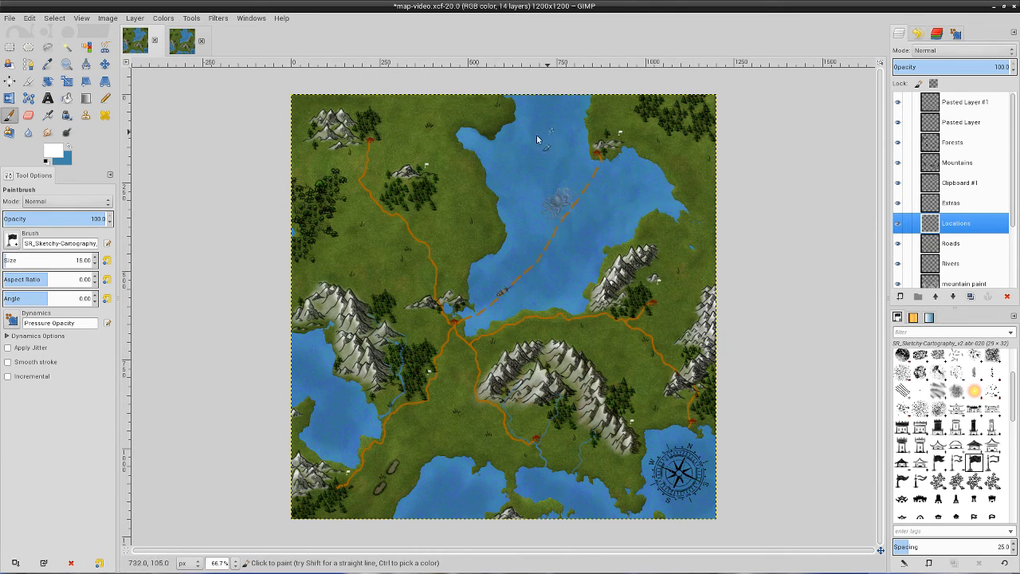
Step: Switch to the other open map image and examine its rivers, roads, locations, flags and decorations from north to south
left_click(184, 42)
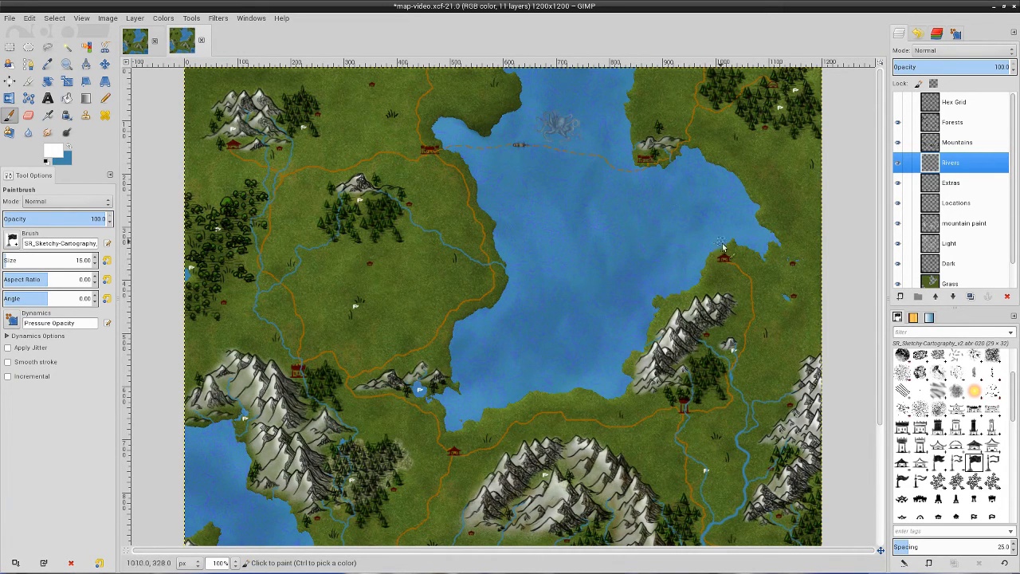
scroll(522, 376, "down", 4)
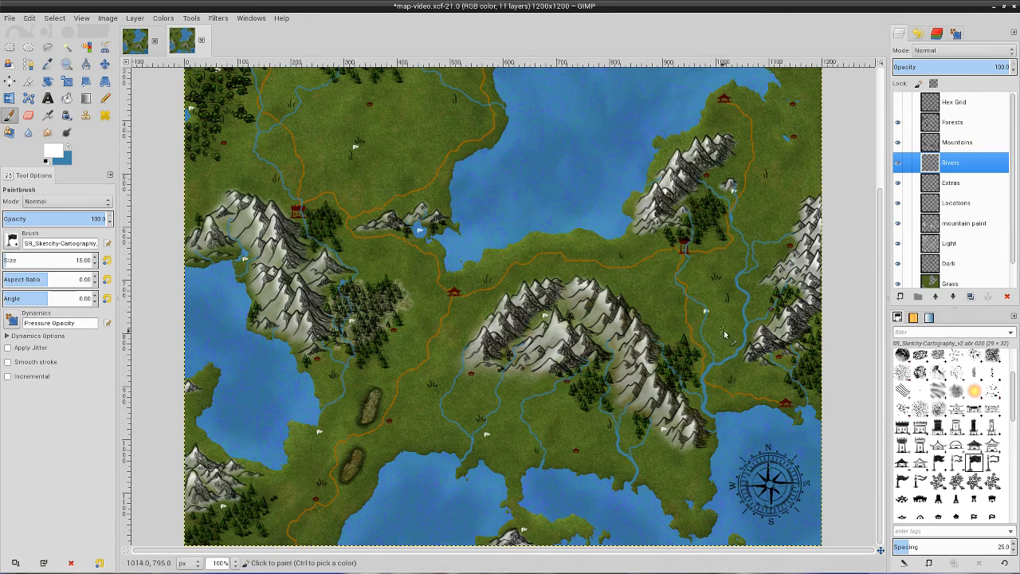
scroll(553, 303, "up", 6)
scroll(478, 321, "down", 5)
scroll(478, 321, "down", 1)
scroll(538, 337, "up", 4)
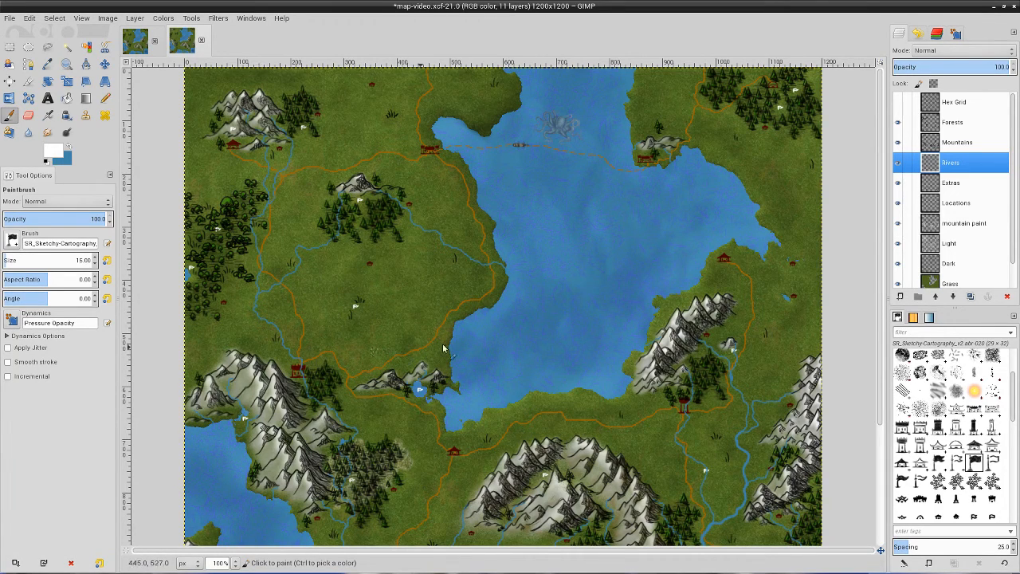
Step: Open the recently used dungeon map file dungeon-1.xcf alongside the two fantasy map images
scroll(616, 359, "down", 3)
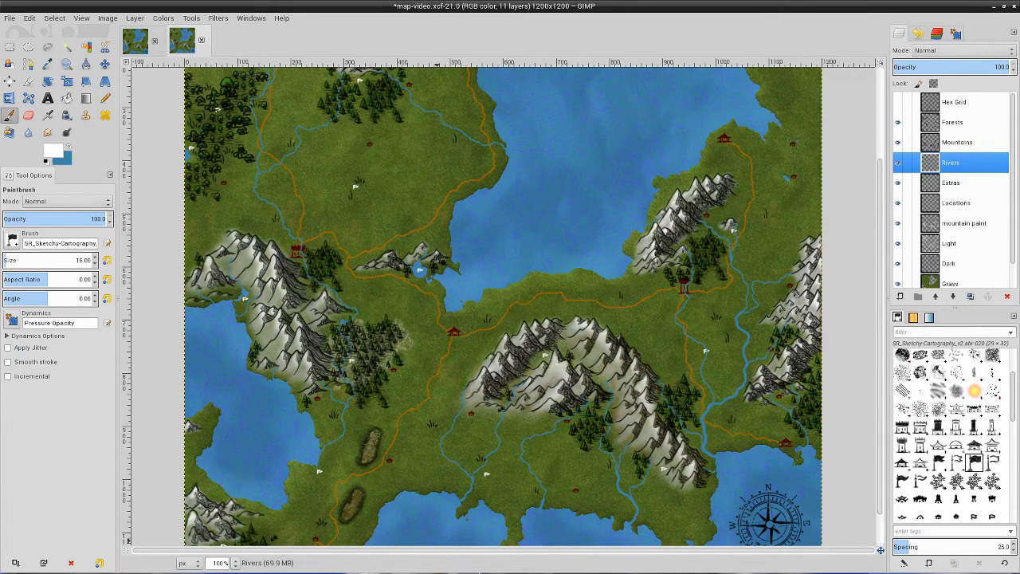
left_click(10, 17)
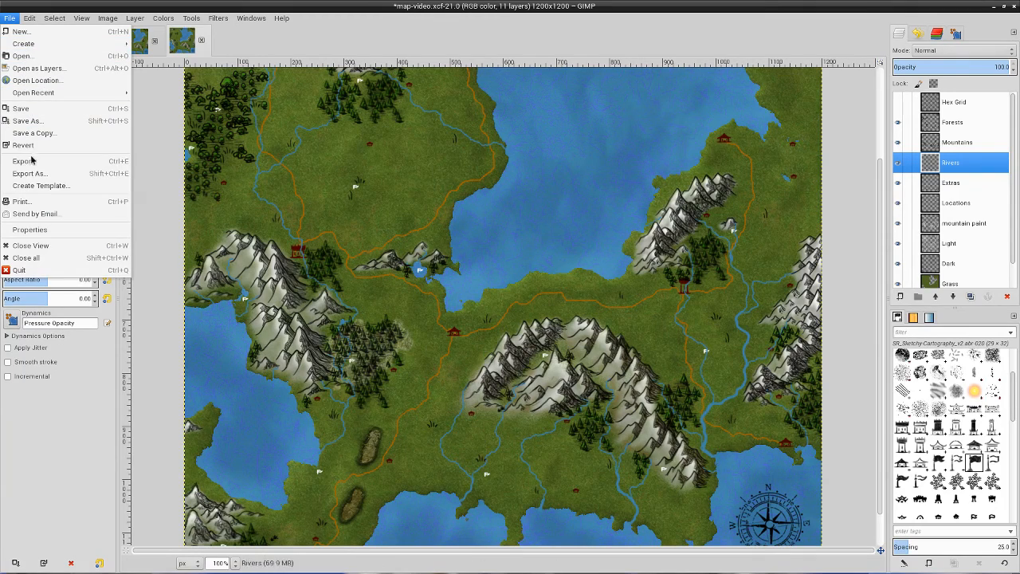
mouse_move(35, 93)
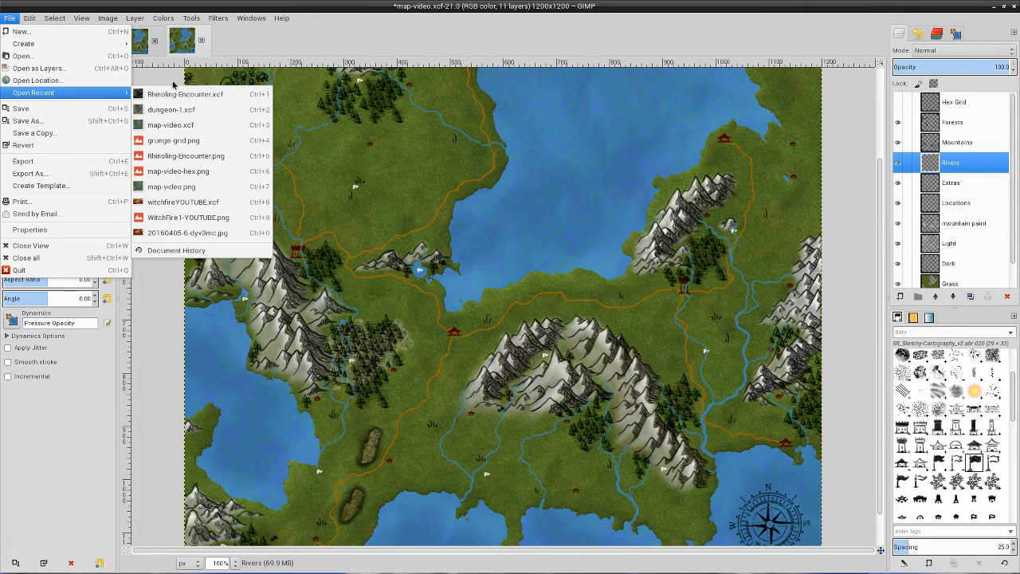
left_click(175, 112)
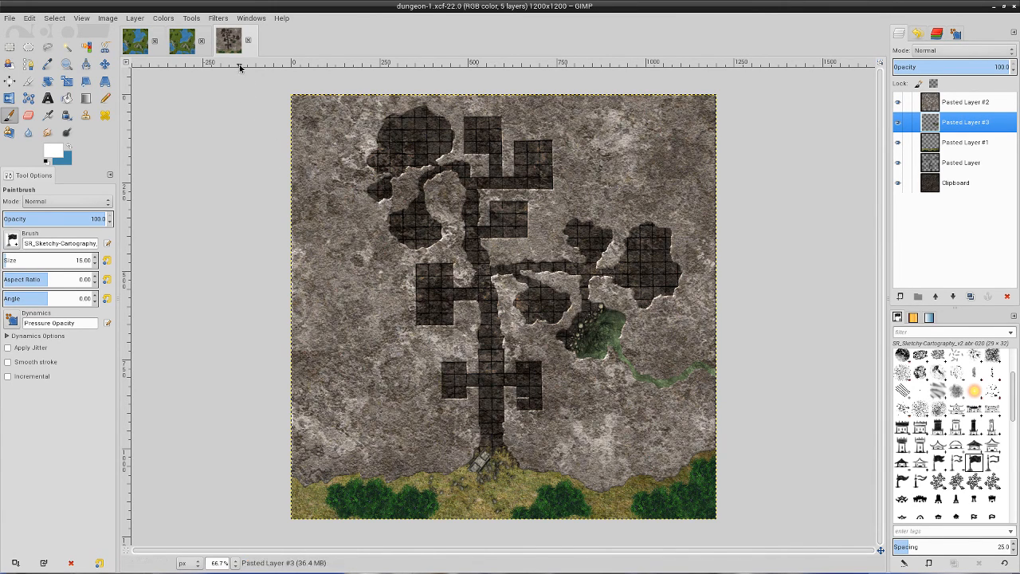
mouse_move(307, 567)
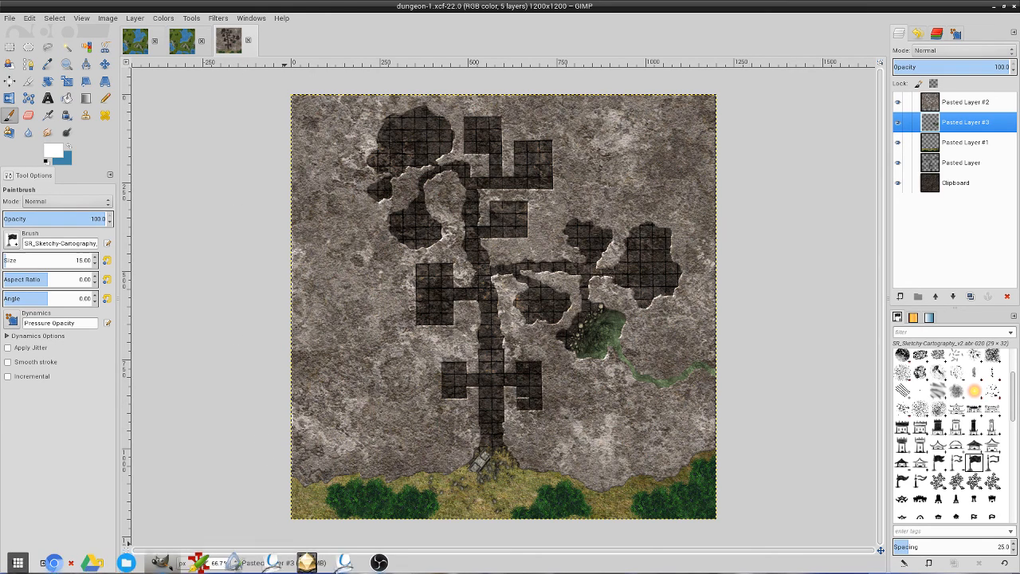
left_click(380, 560)
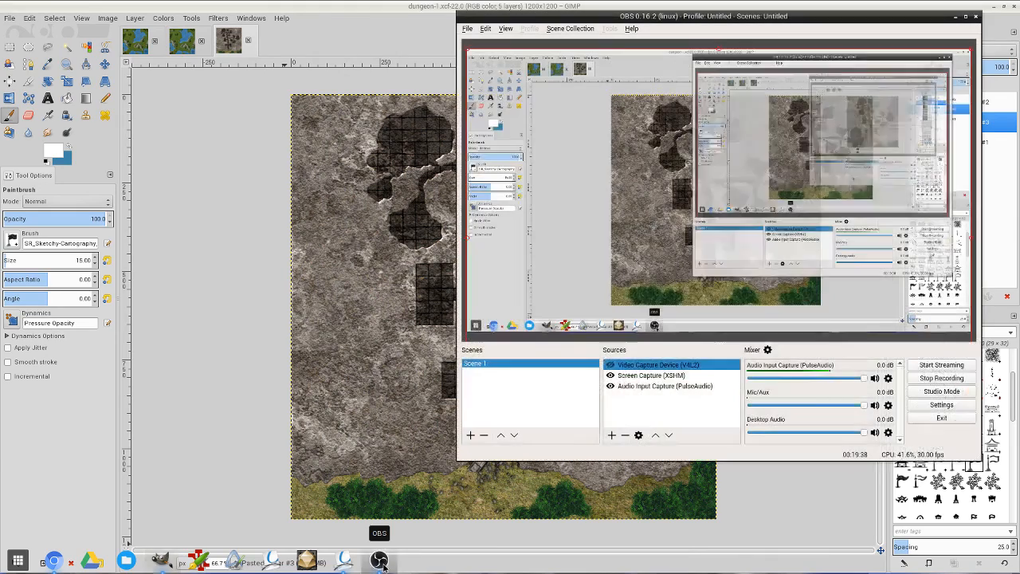